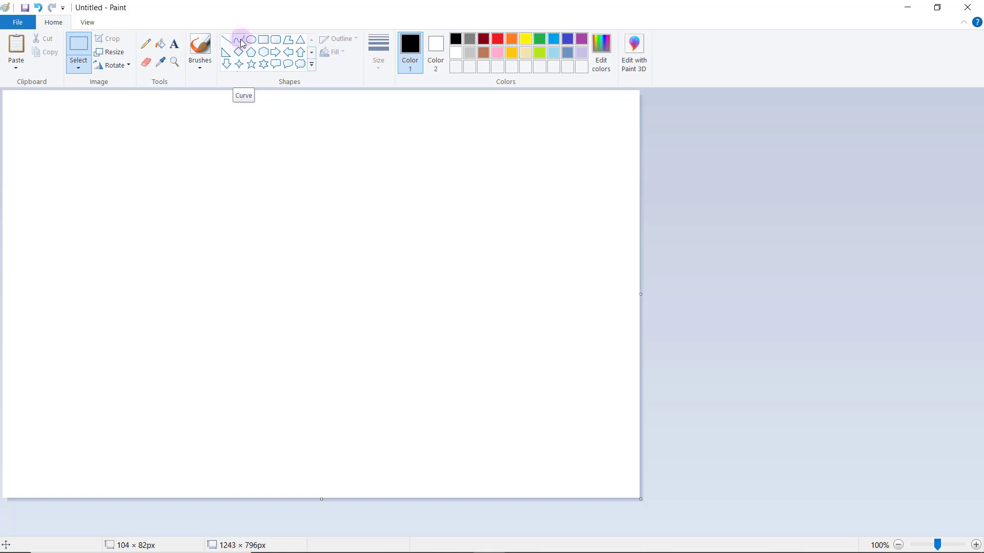
- Draw a black curve about 94 px tall, bowed inward, as the upper part of the vase's left outline
{"action": "left_click", "coordinate": [241, 41]}
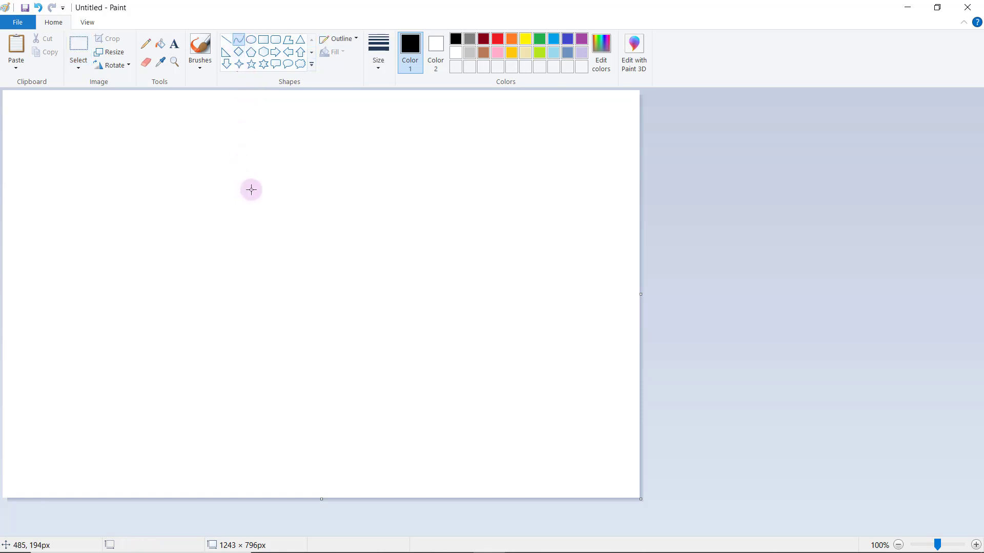
{"action": "left_click", "coordinate": [379, 69]}
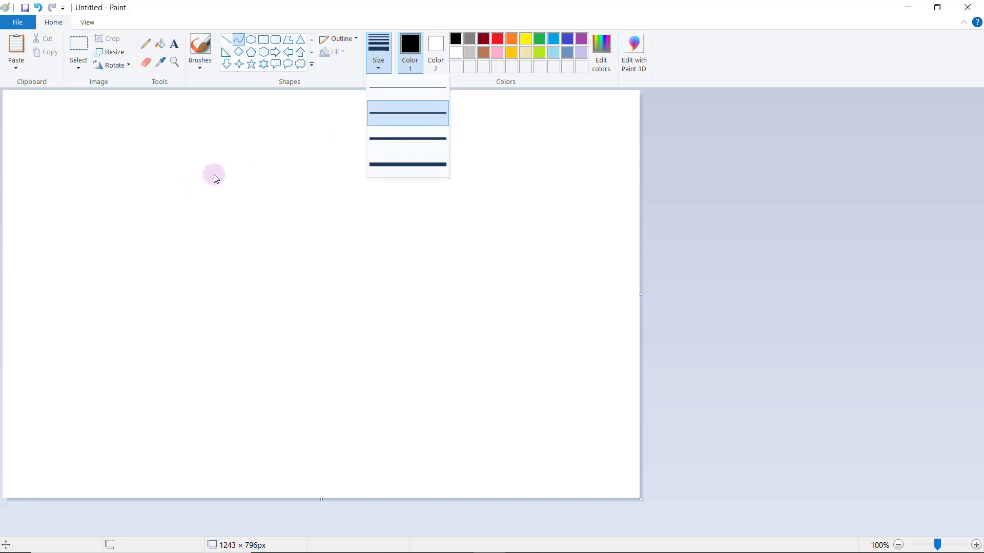
{"action": "left_click", "coordinate": [222, 187]}
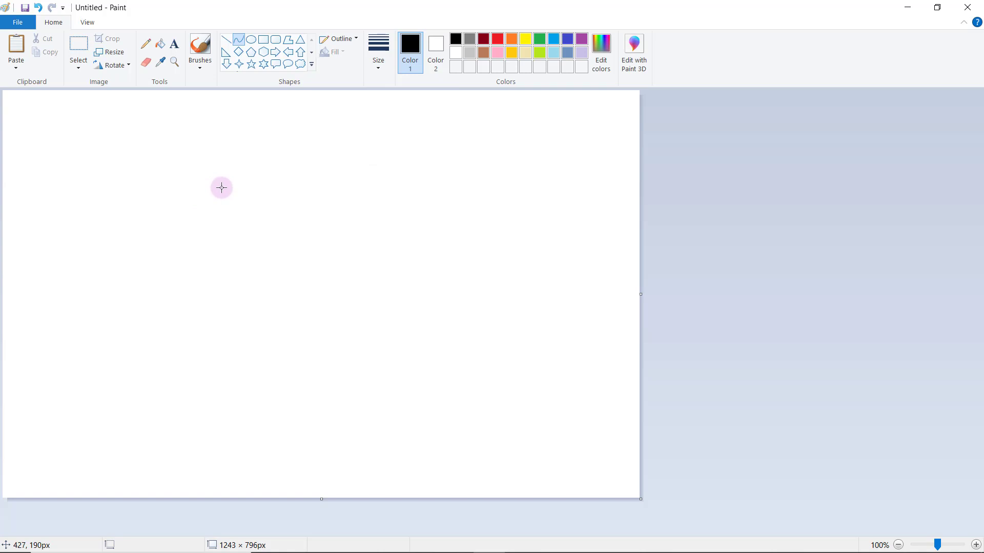
{"action": "left_click_drag", "start_coordinate": [222, 188], "coordinate": [222, 235]}
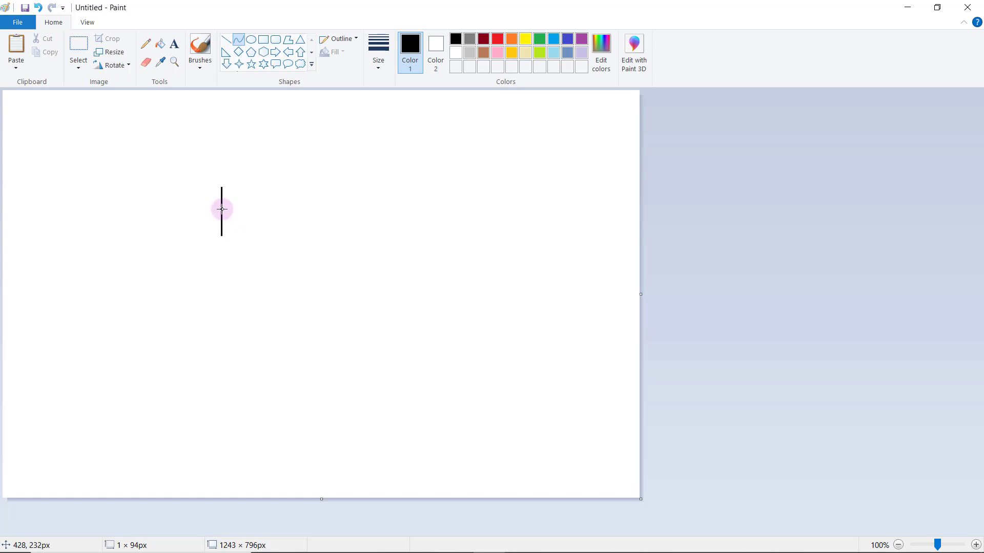
{"action": "left_click_drag", "start_coordinate": [220, 209], "coordinate": [228, 211]}
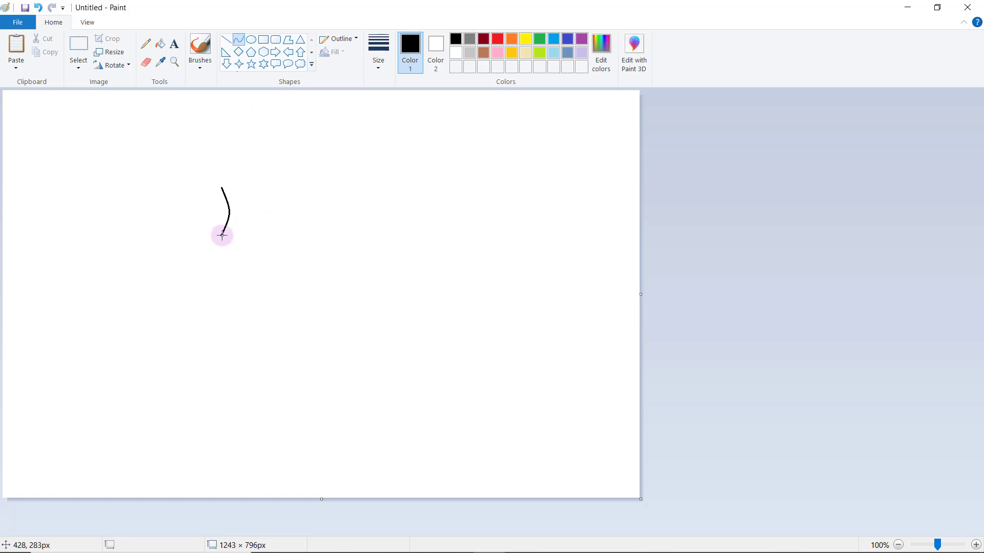
- Extend the left outline downward from the neck curve's lower end with a curve about 211 px tall that bulges outward
{"action": "left_click_drag", "start_coordinate": [222, 235], "coordinate": [221, 342]}
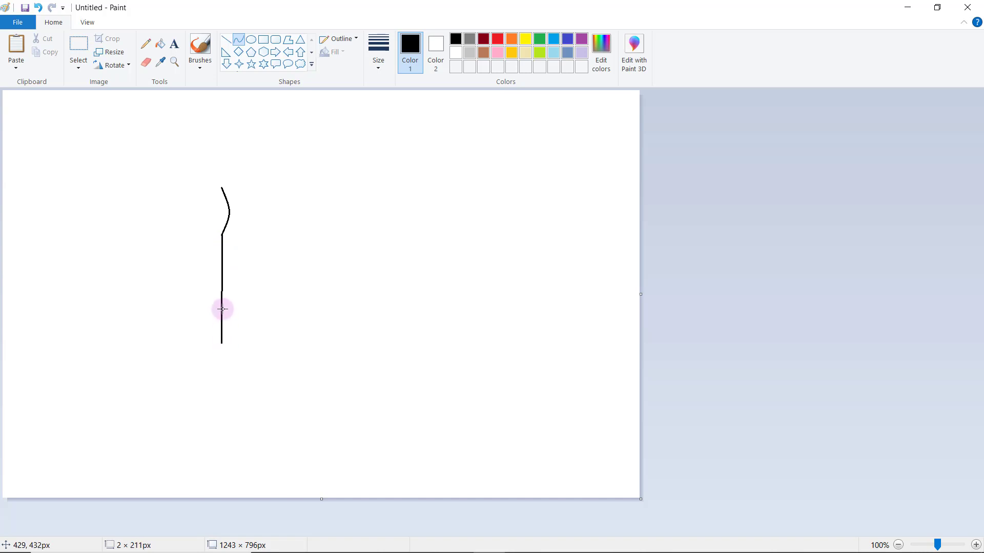
{"action": "left_click_drag", "start_coordinate": [222, 291], "coordinate": [198, 281]}
{"action": "left_click", "coordinate": [274, 286]}
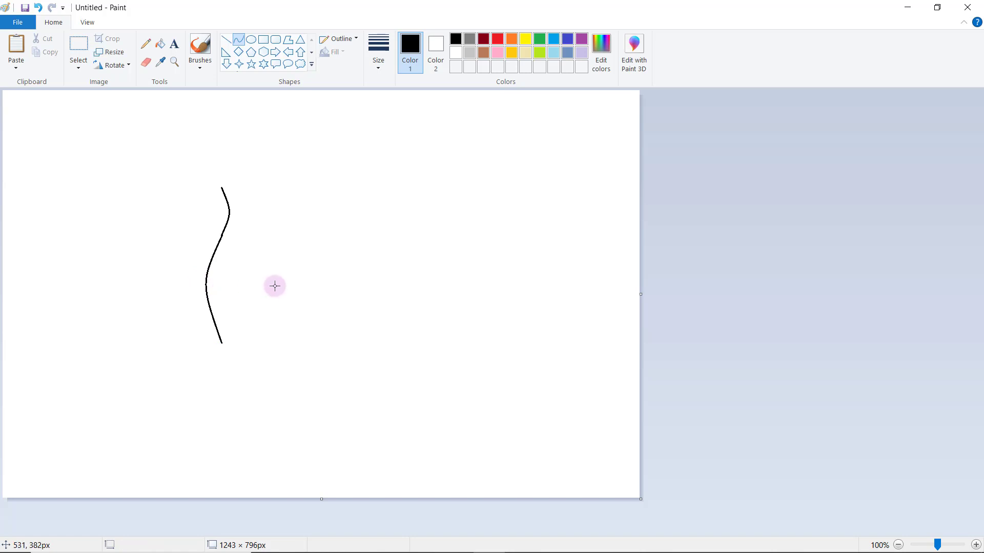
- Duplicate the left outline, flip the copy horizontally and place it opposite the original as the vase's right side
{"action": "left_click", "coordinate": [86, 49]}
{"action": "left_click_drag", "start_coordinate": [169, 161], "coordinate": [275, 371]}
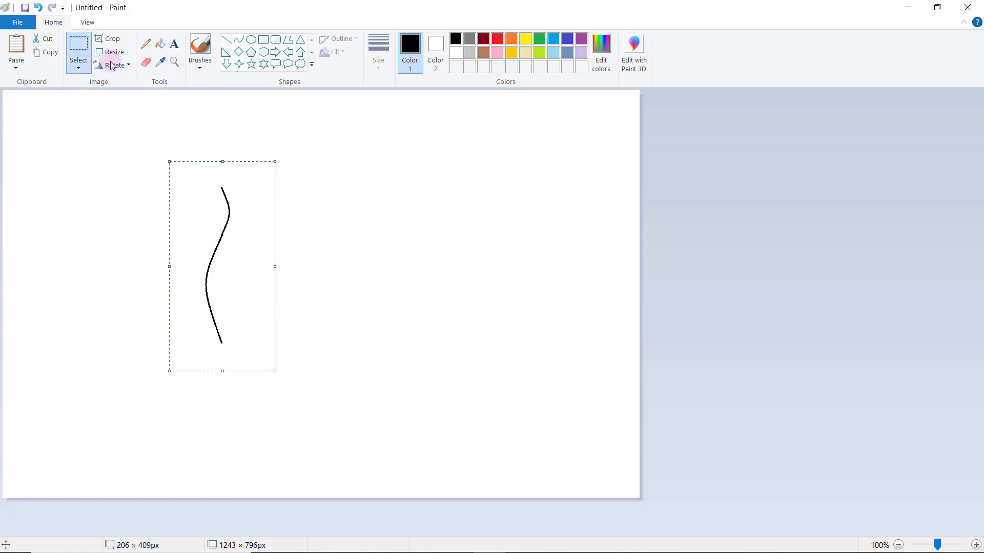
{"action": "left_click", "coordinate": [45, 54]}
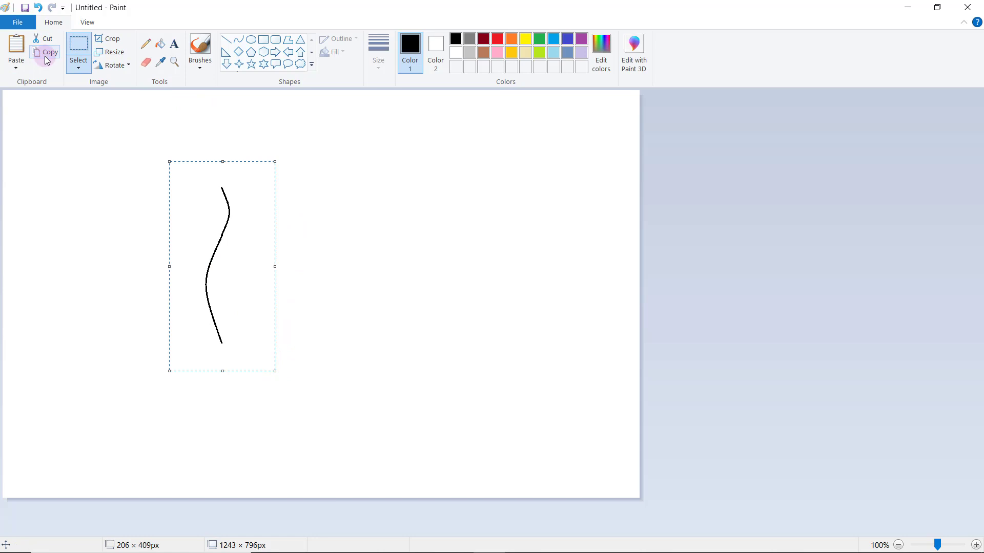
{"action": "left_click", "coordinate": [17, 49]}
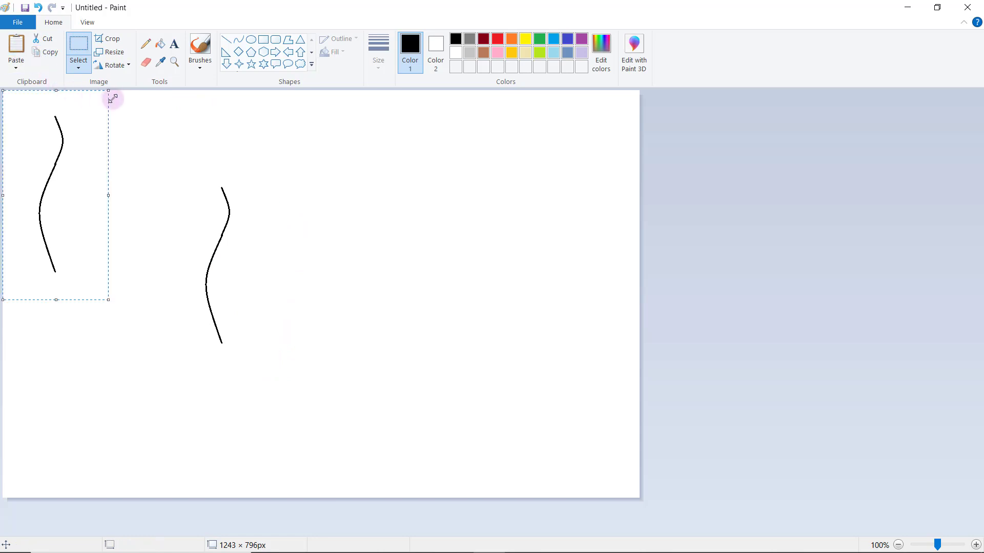
{"action": "left_click", "coordinate": [128, 71]}
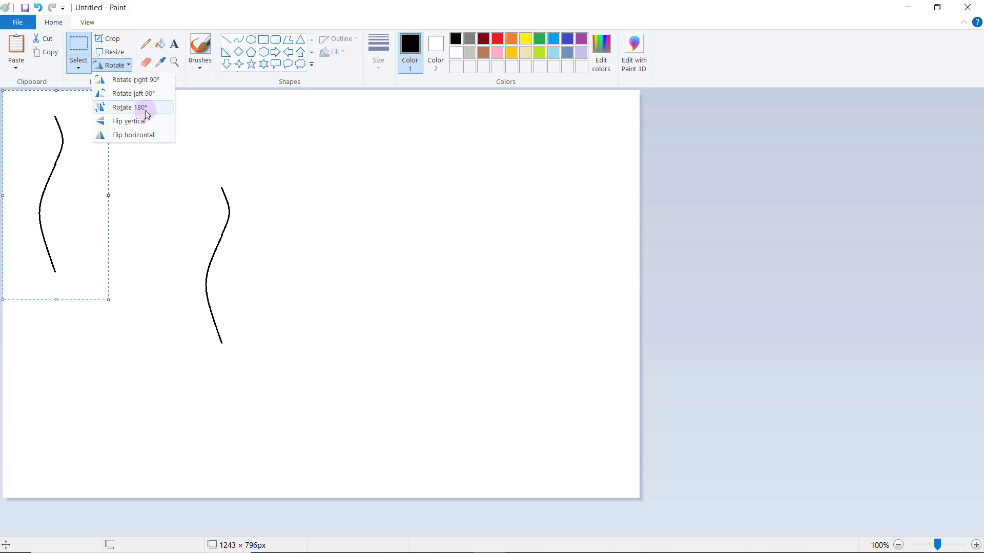
{"action": "left_click", "coordinate": [147, 136]}
{"action": "left_click_drag", "start_coordinate": [61, 160], "coordinate": [269, 234]}
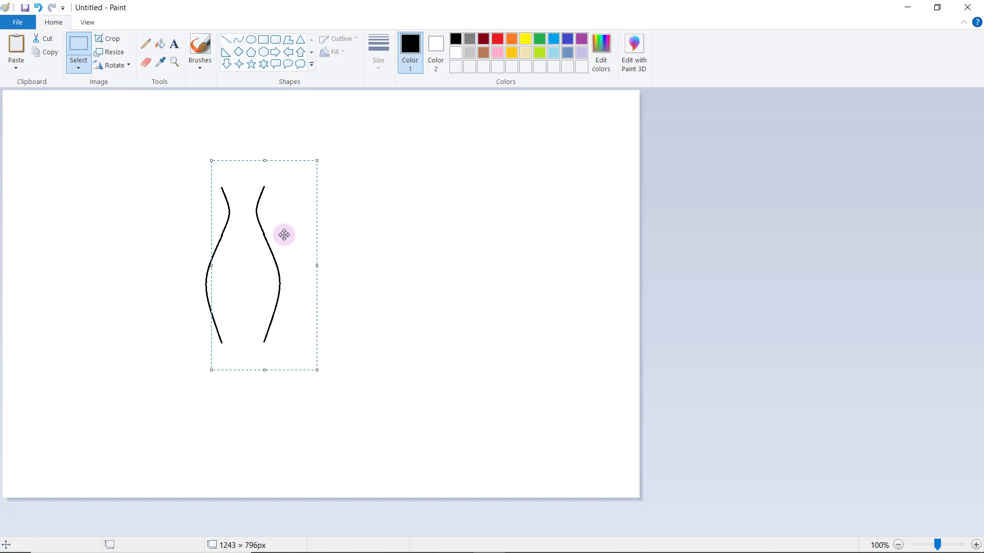
{"action": "left_click", "coordinate": [354, 224]}
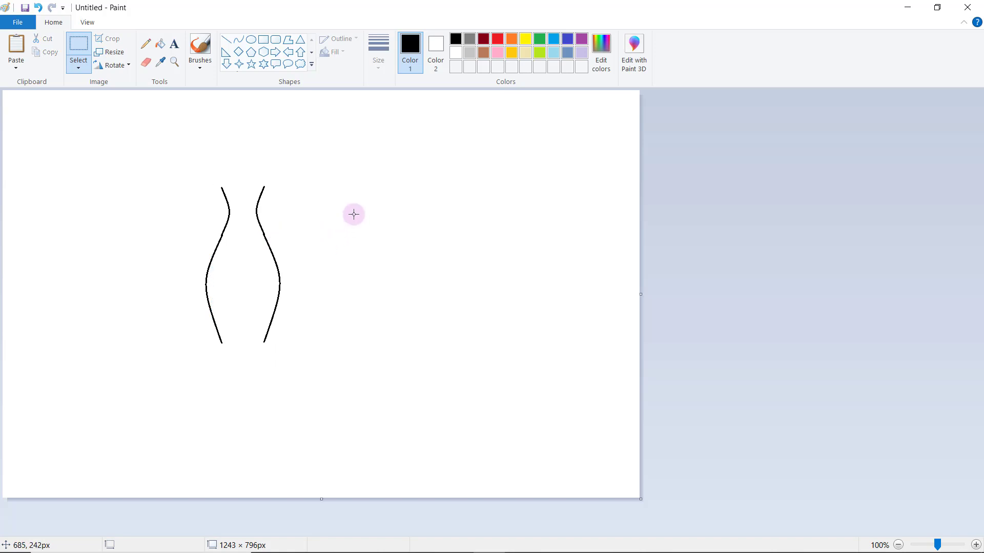
- Close the vase's base with a straight line about 84 px wide and add an ellipse about 84 × 26 px as its mouth
{"action": "left_click", "coordinate": [227, 41]}
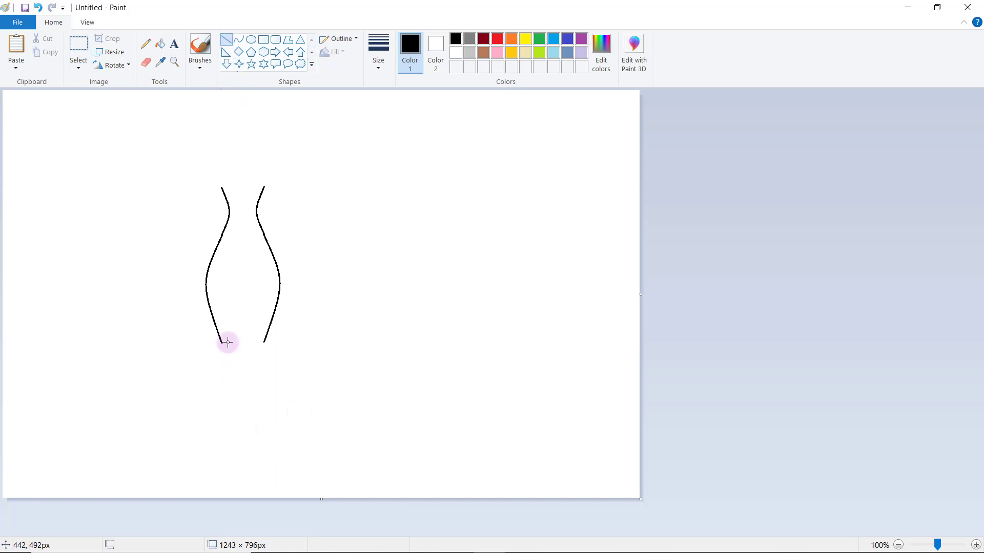
{"action": "left_click_drag", "start_coordinate": [221, 343], "coordinate": [265, 342]}
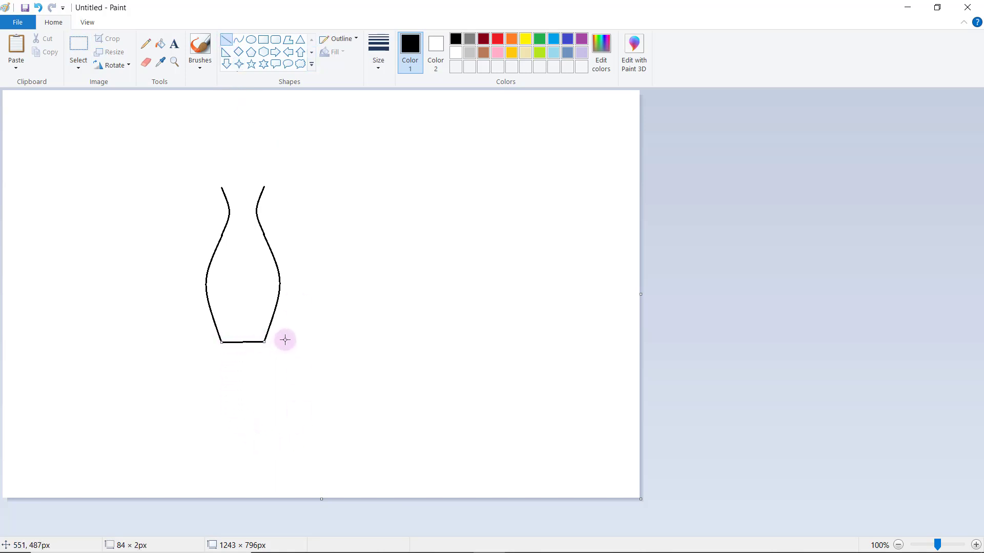
{"action": "left_click", "coordinate": [283, 340]}
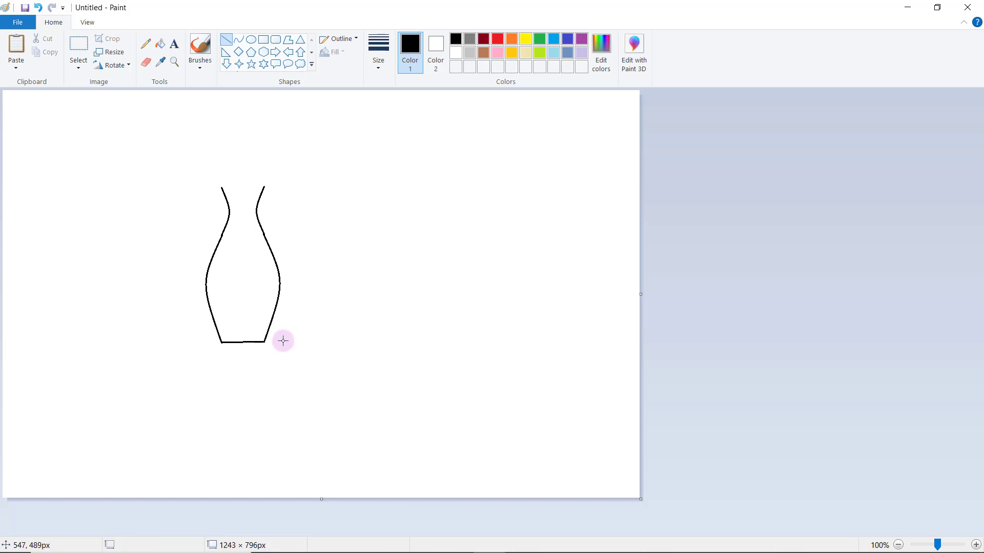
{"action": "left_click", "coordinate": [252, 40]}
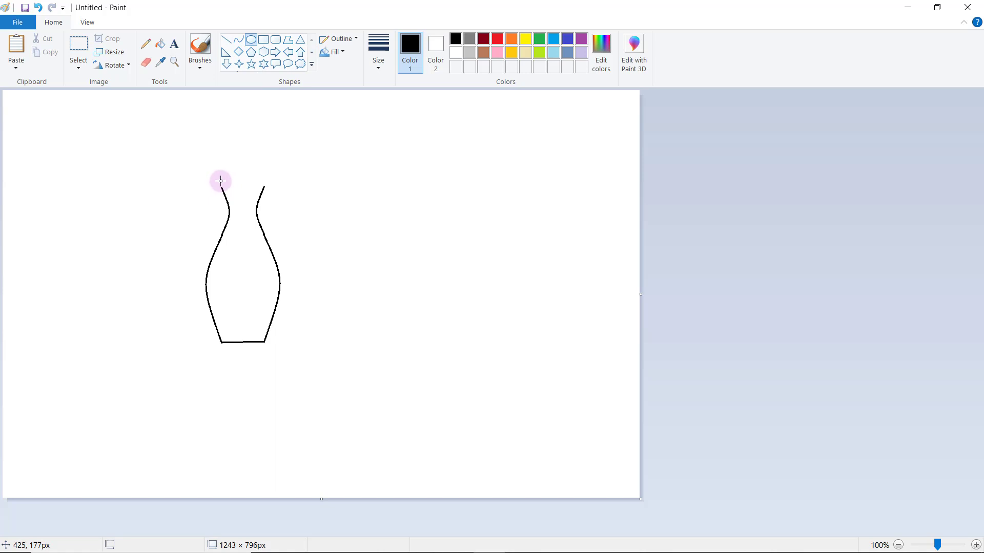
{"action": "left_click_drag", "start_coordinate": [221, 181], "coordinate": [265, 193]}
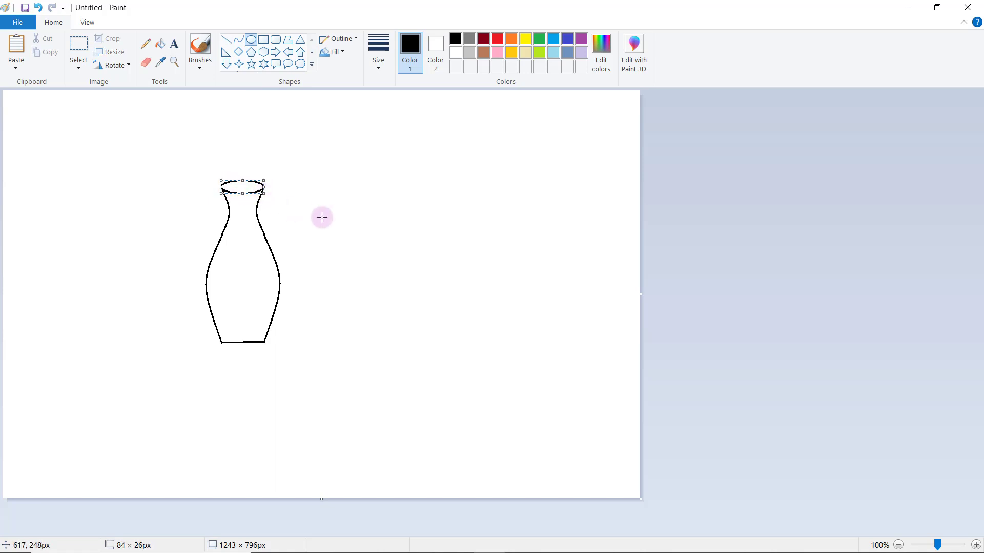
{"action": "left_click", "coordinate": [323, 217]}
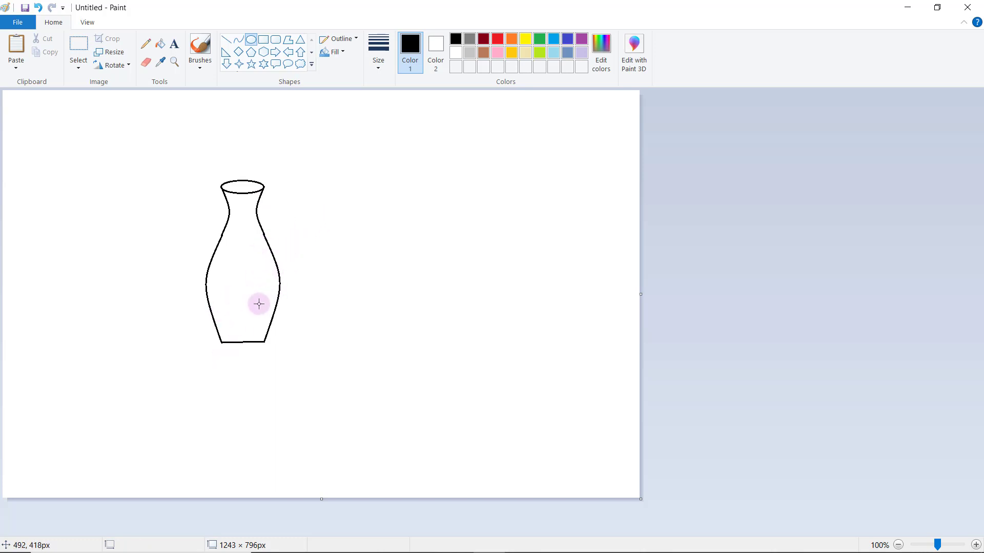
- Draw two parallel diagonal lines across the vase's lower body, rising from the lower left side to the right side, to form a stripe
{"action": "left_click", "coordinate": [229, 41]}
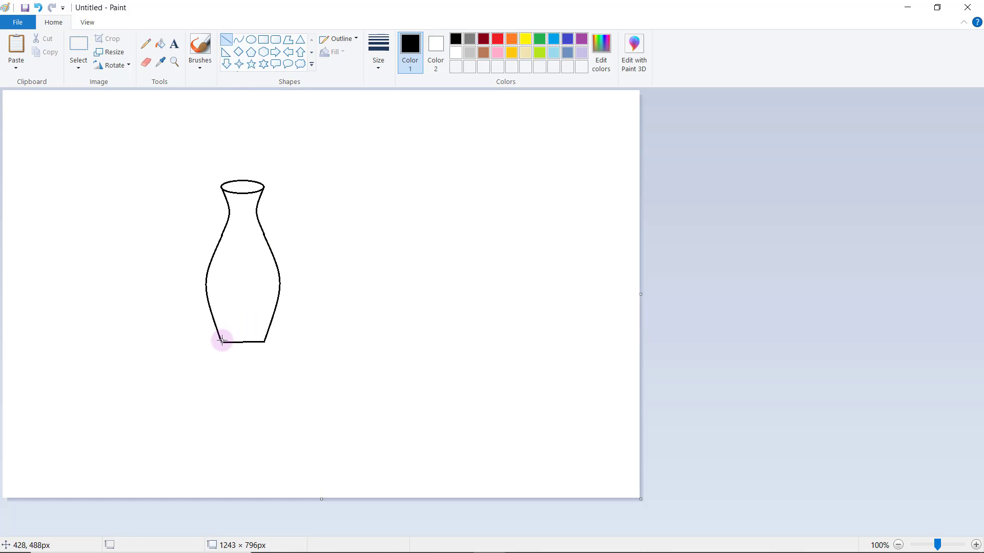
{"action": "left_click_drag", "start_coordinate": [221, 342], "coordinate": [274, 263]}
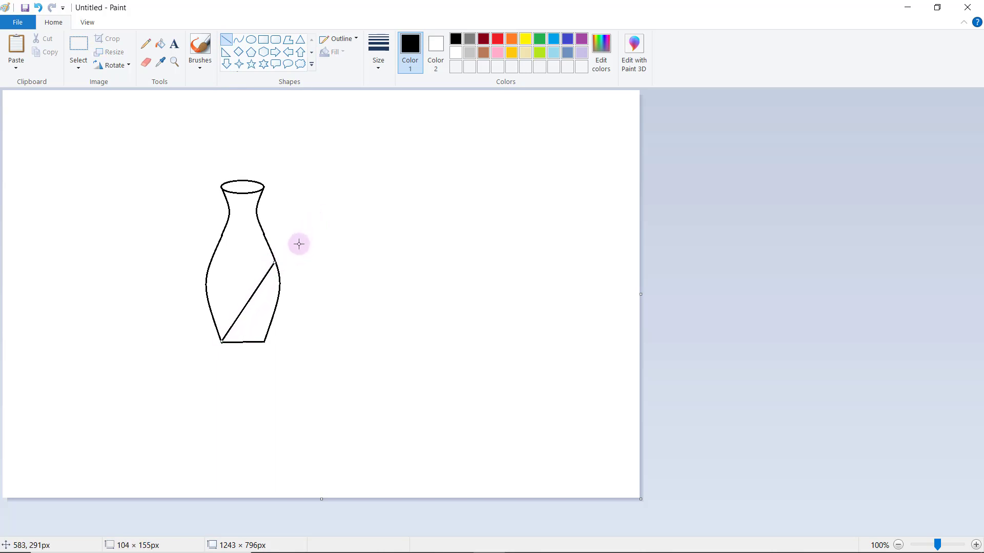
{"action": "left_click_drag", "start_coordinate": [274, 264], "coordinate": [276, 262]}
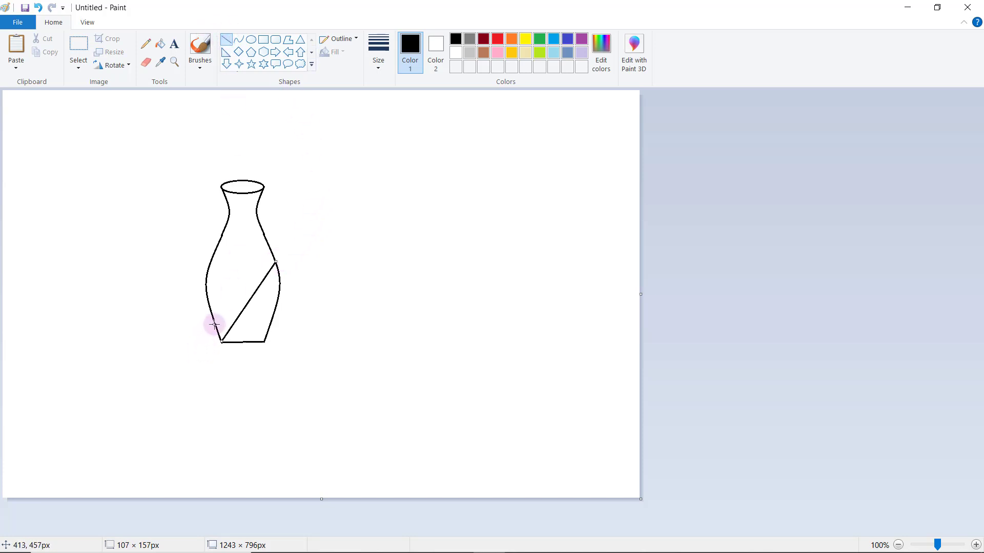
{"action": "left_click_drag", "start_coordinate": [217, 328], "coordinate": [272, 251]}
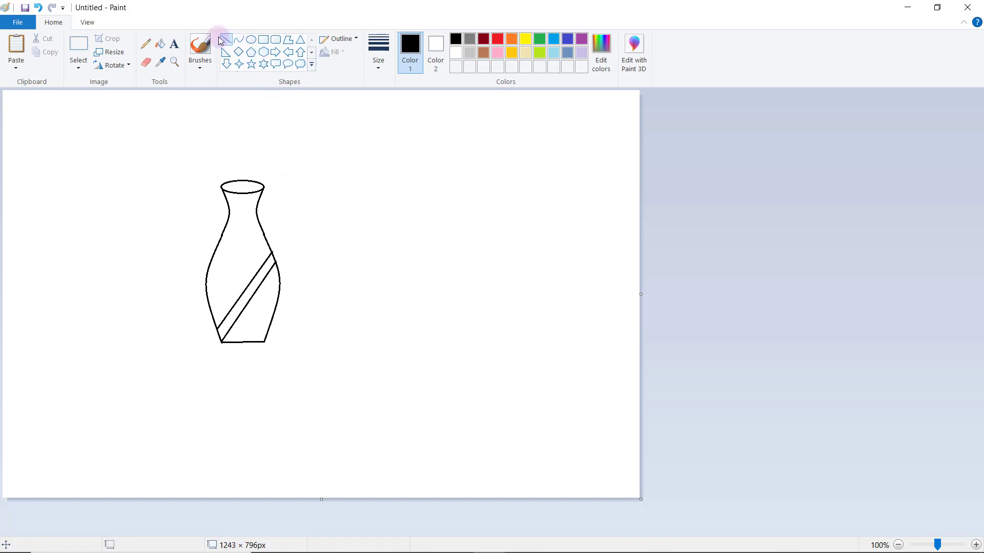
- Fill the vase's upper body with gold, the lower right section with lime and the diagonal stripe with orange
{"action": "left_click", "coordinate": [162, 45]}
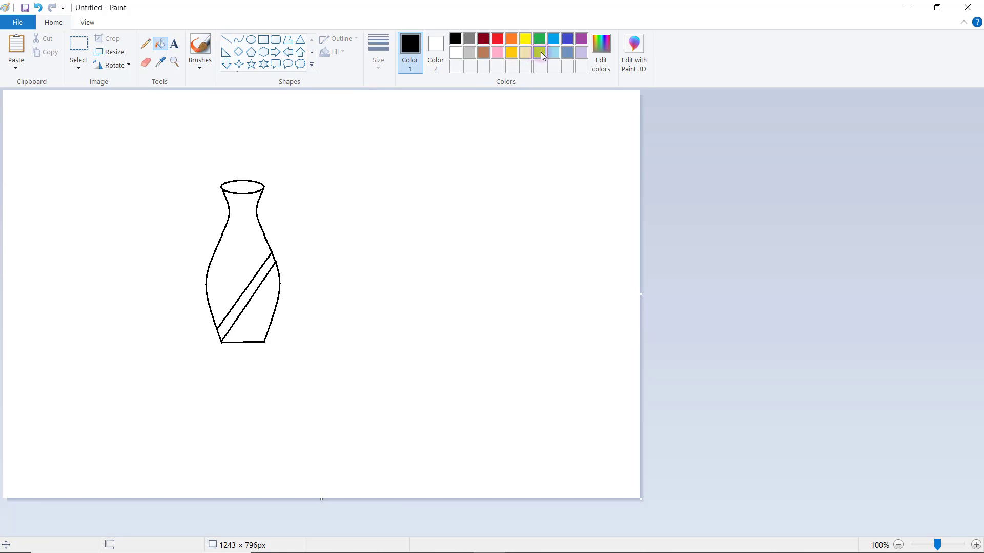
{"action": "left_click", "coordinate": [512, 53]}
{"action": "left_click", "coordinate": [246, 251]}
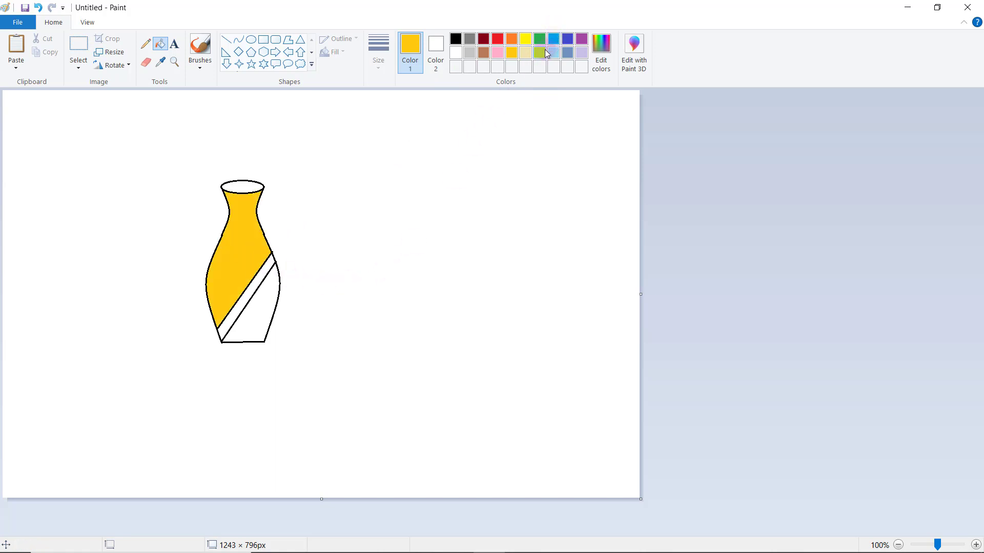
{"action": "left_click", "coordinate": [261, 314]}
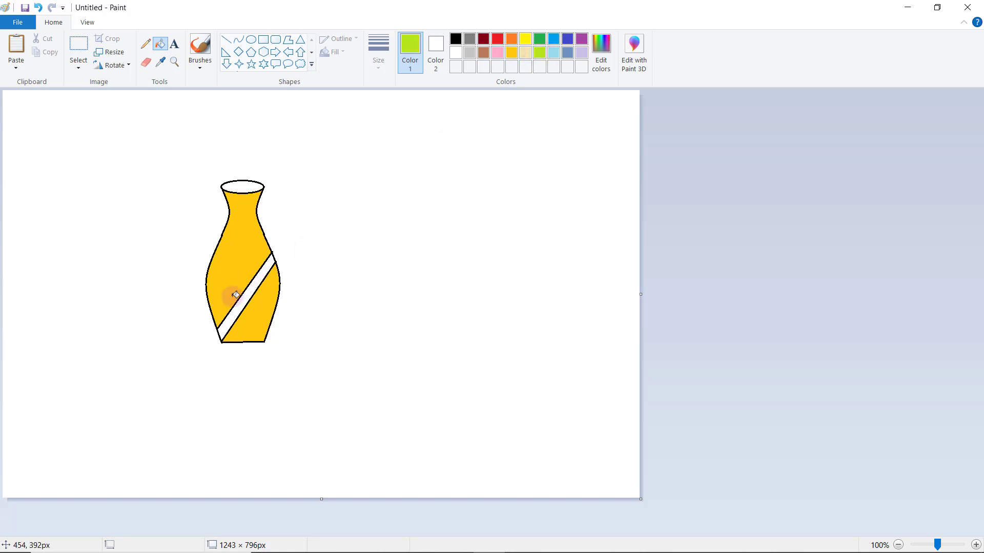
{"action": "left_click", "coordinate": [256, 310]}
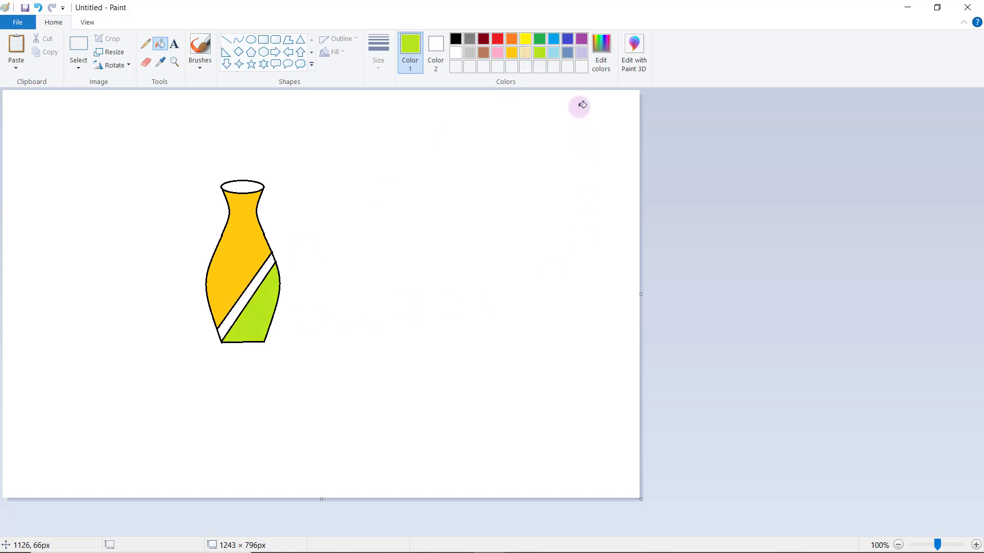
{"action": "left_click", "coordinate": [511, 39]}
{"action": "left_click", "coordinate": [268, 266]}
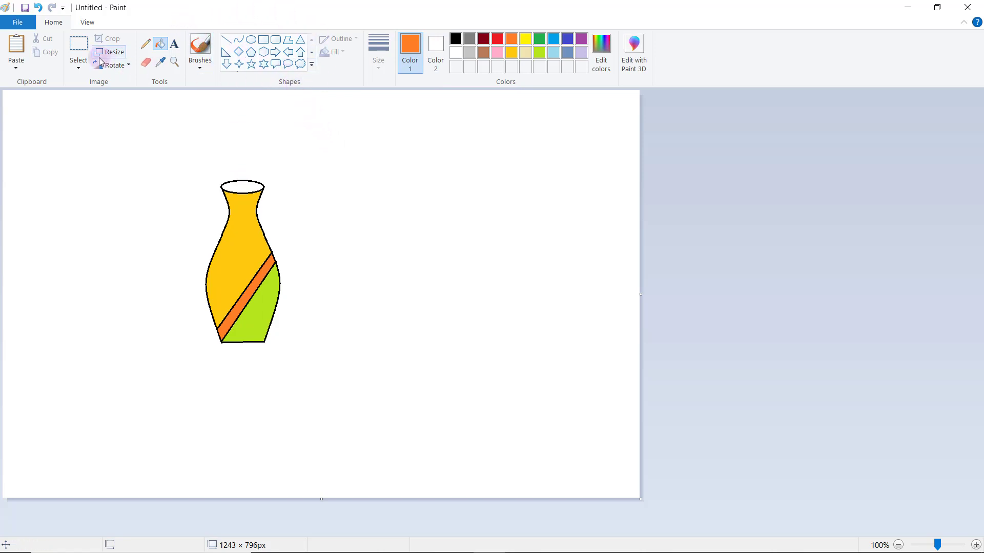
- Select the whole vase with a rectangle about 314 × 419 px and move it lower on the canvas
{"action": "left_click", "coordinate": [76, 51]}
{"action": "left_click_drag", "start_coordinate": [165, 154], "coordinate": [326, 368]}
{"action": "left_click_drag", "start_coordinate": [245, 296], "coordinate": [258, 359]}
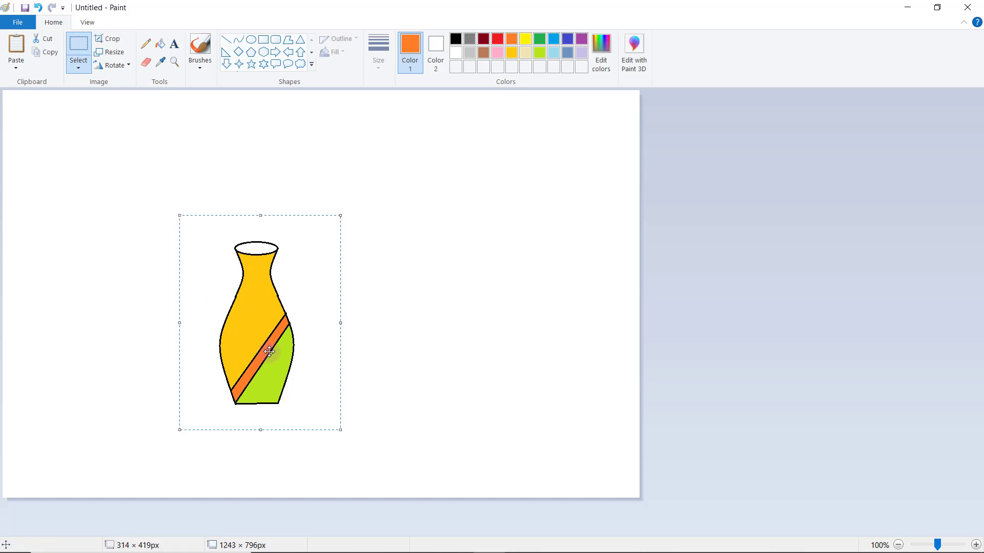
{"action": "left_click", "coordinate": [435, 335]}
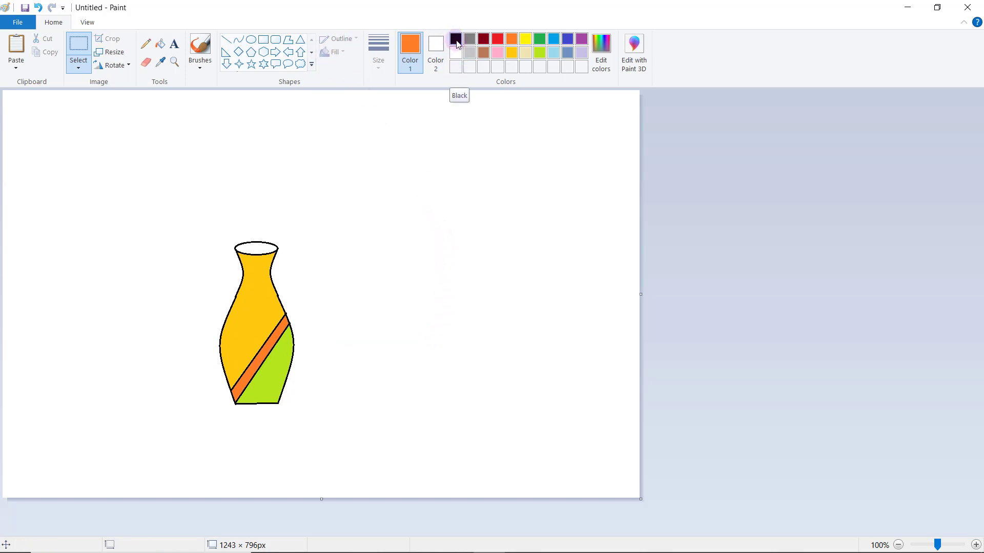
- Draw a black curved stem about 34 × 127 px rising from the vase's mouth and leaning to the left
{"action": "left_click", "coordinate": [456, 40]}
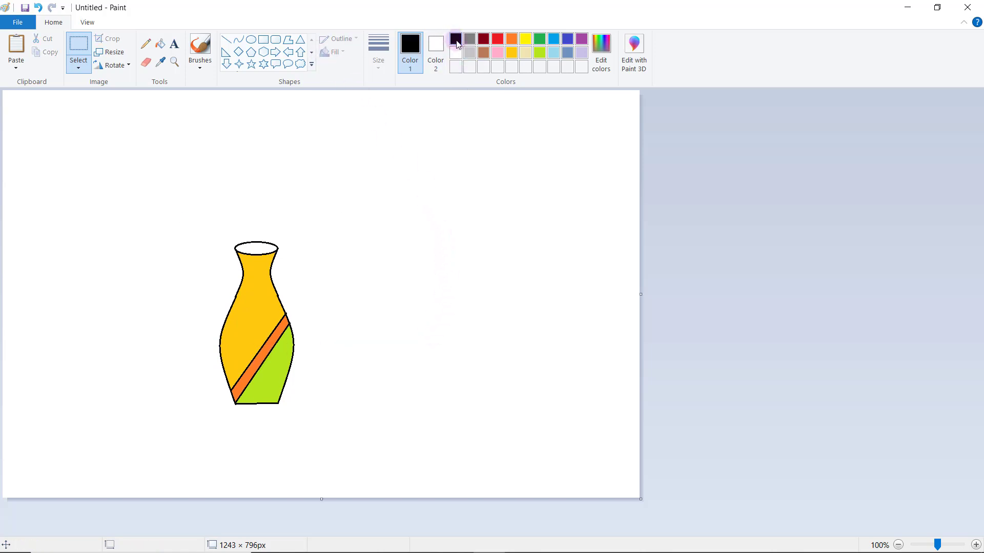
{"action": "left_click", "coordinate": [238, 40]}
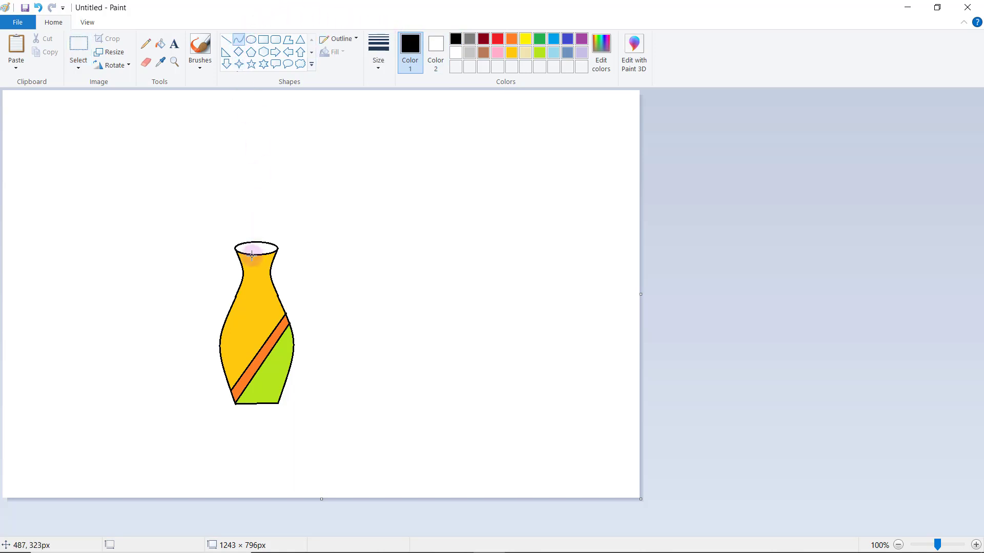
{"action": "left_click_drag", "start_coordinate": [247, 253], "coordinate": [241, 208]}
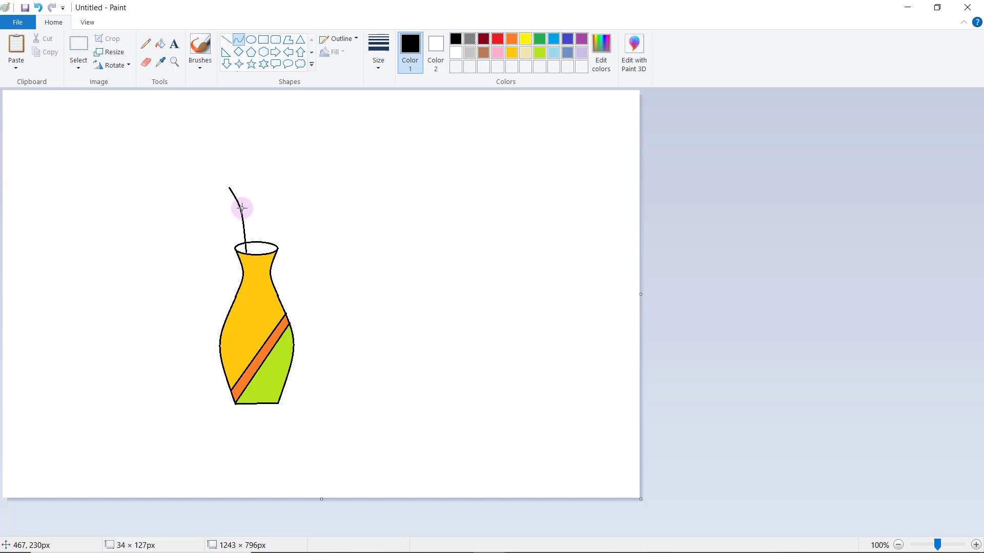
{"action": "left_click", "coordinate": [271, 205]}
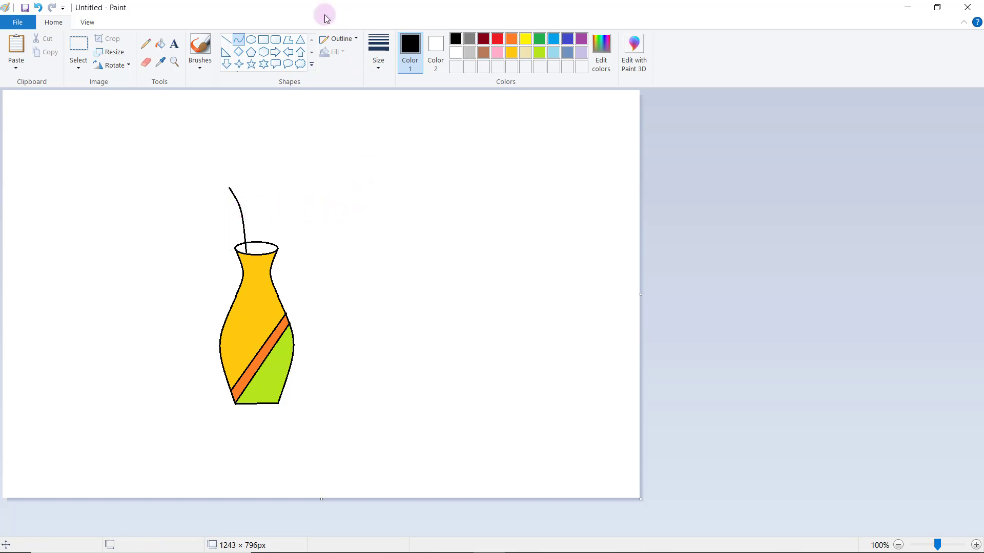
- Draw a black six-pointed star outline about 60 × 65 px on the blank canvas to the right of the stem
{"action": "left_click", "coordinate": [264, 69]}
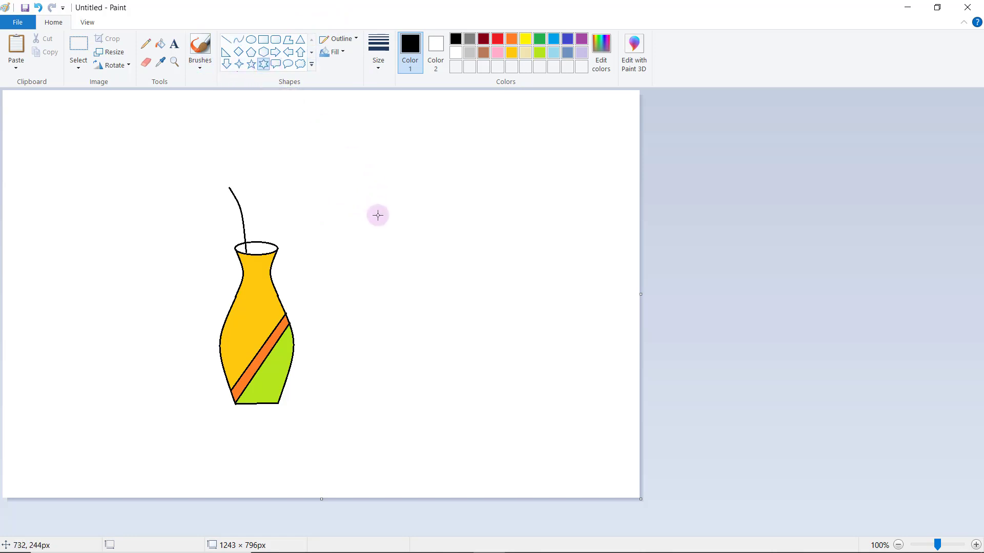
{"action": "left_click_drag", "start_coordinate": [362, 204], "coordinate": [395, 242]}
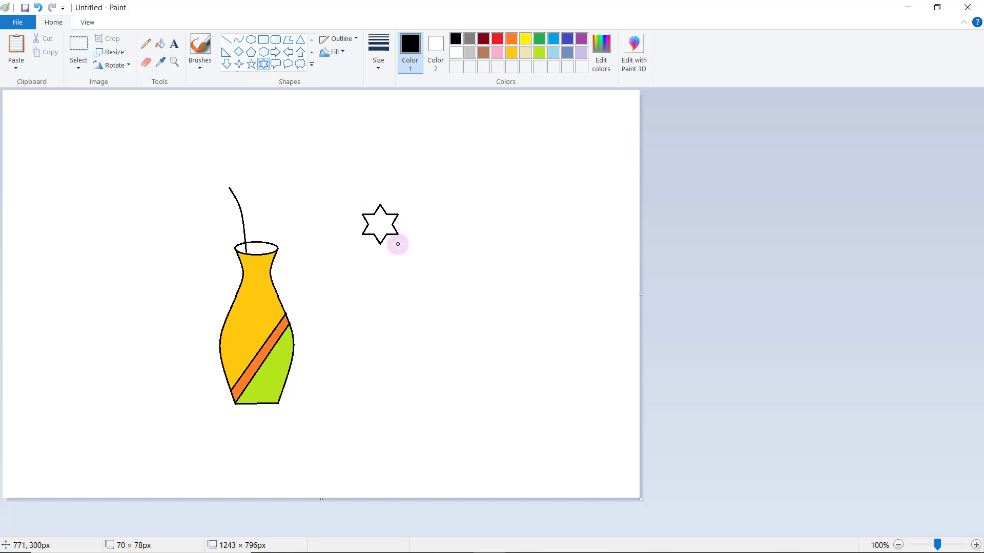
{"action": "left_click_drag", "start_coordinate": [397, 244], "coordinate": [393, 237]}
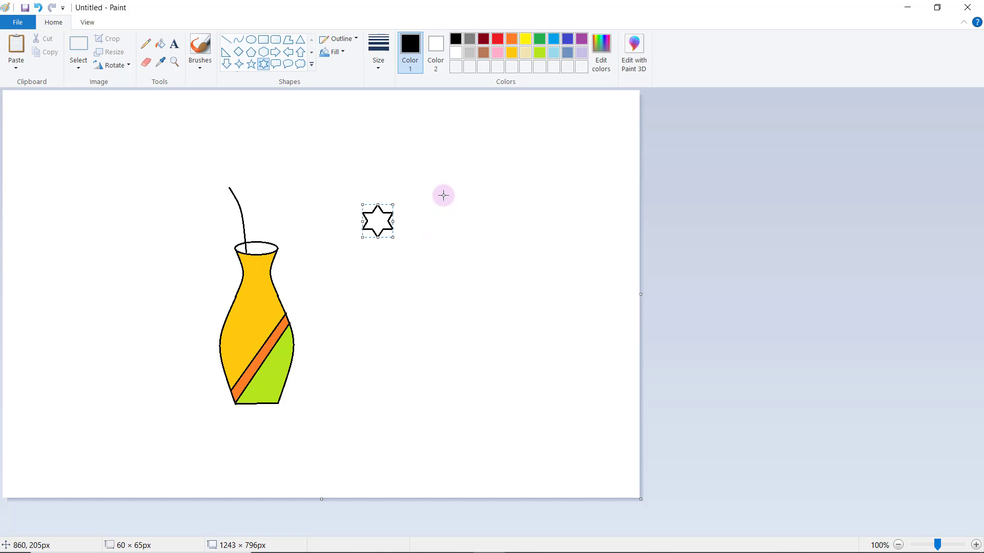
{"action": "left_click", "coordinate": [444, 195]}
- Draw a small black circle in the centre of the six-pointed star with the Oval shape
{"action": "left_click", "coordinate": [251, 40]}
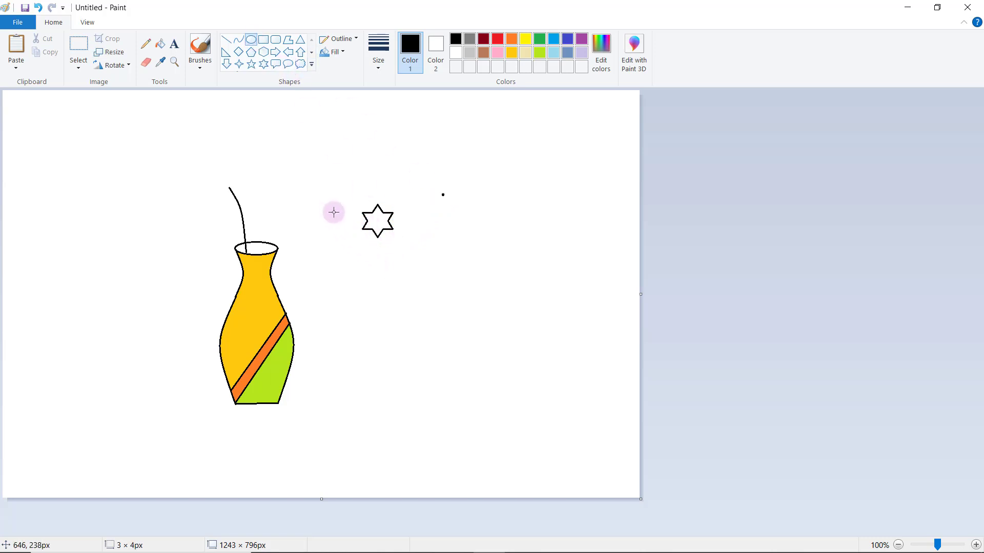
{"action": "left_click", "coordinate": [176, 63]}
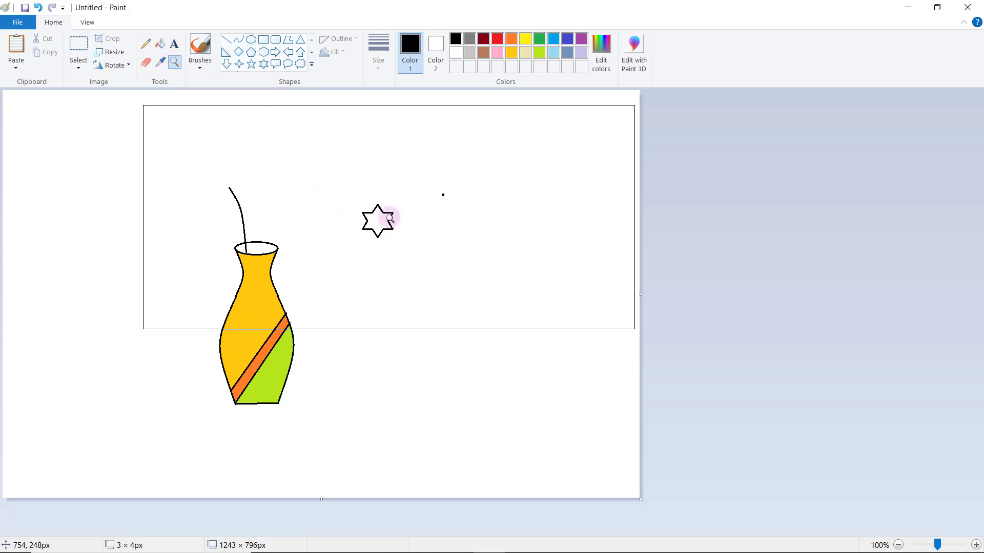
{"action": "left_click", "coordinate": [389, 217]}
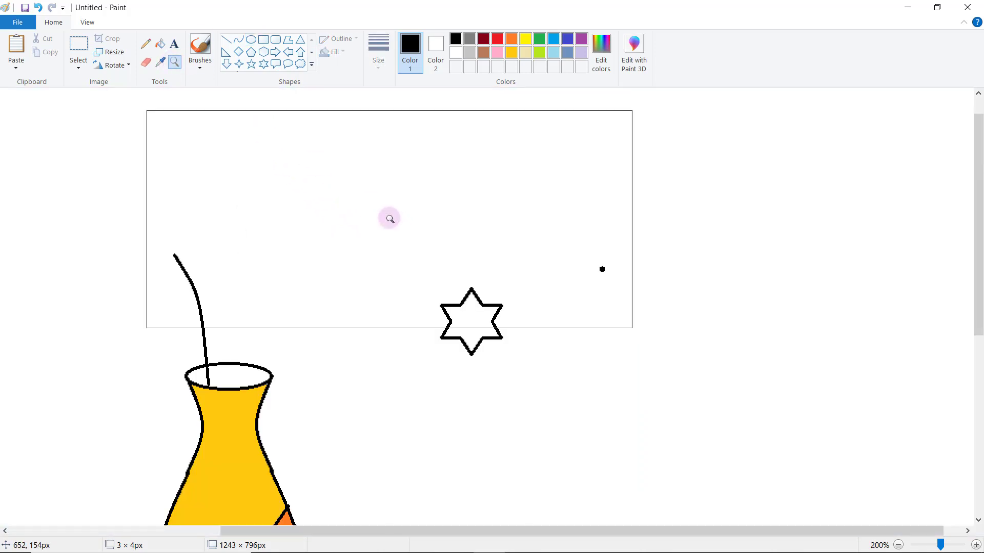
{"action": "left_click", "coordinate": [251, 40]}
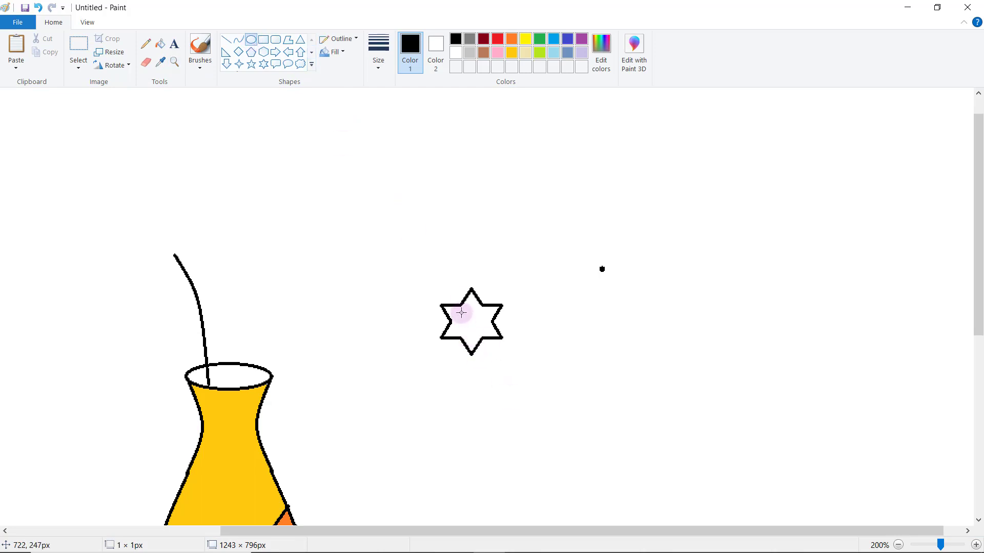
{"action": "left_click_drag", "start_coordinate": [465, 318], "coordinate": [476, 325]}
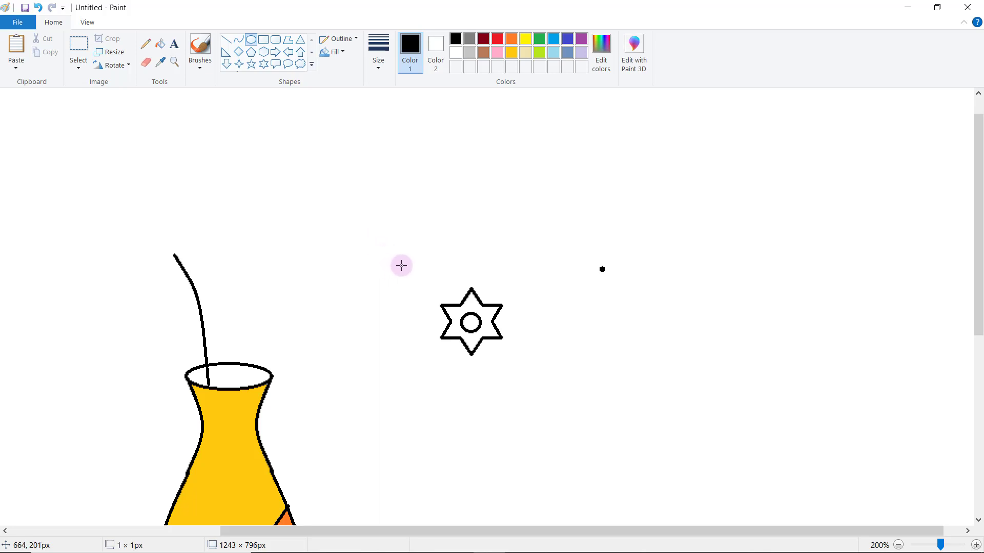
- Fill the star-shaped flower's petals with red and its round centre with green
{"action": "left_click", "coordinate": [175, 62]}
{"action": "right_click", "coordinate": [451, 275]}
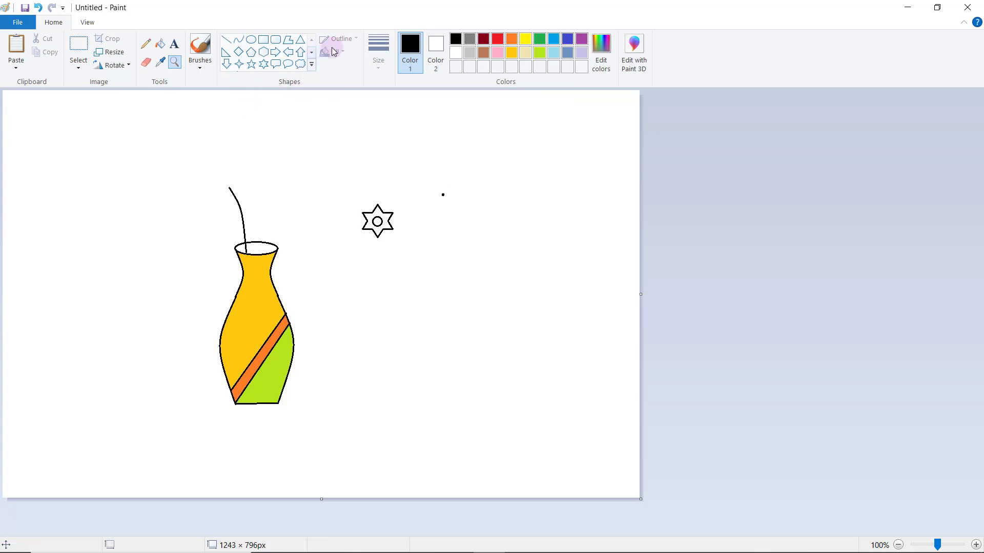
{"action": "left_click", "coordinate": [166, 51]}
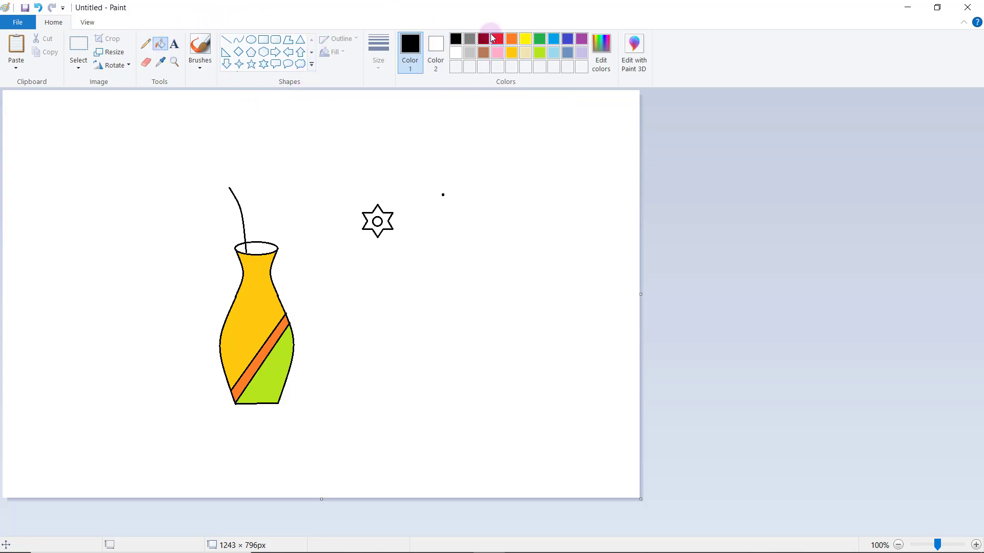
{"action": "left_click", "coordinate": [498, 39]}
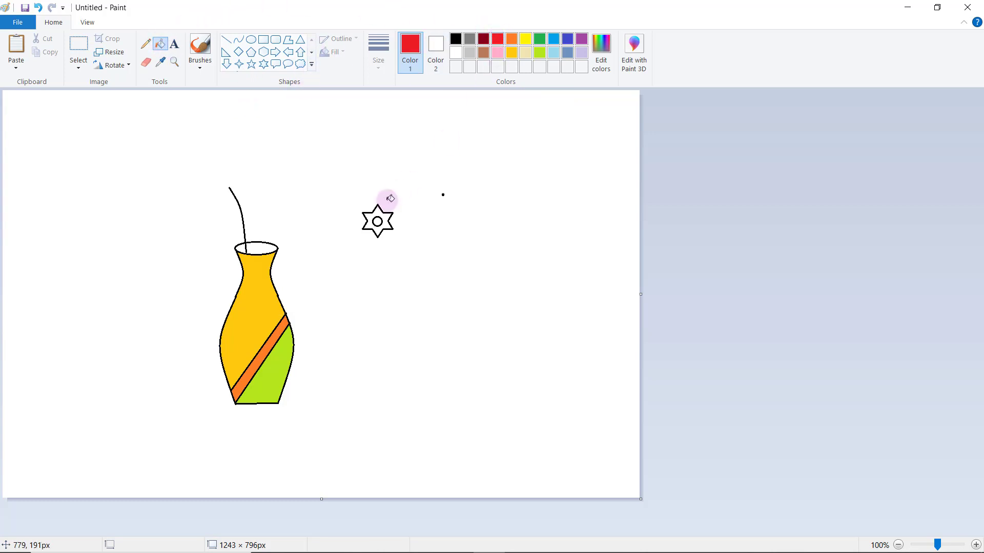
{"action": "left_click", "coordinate": [377, 212]}
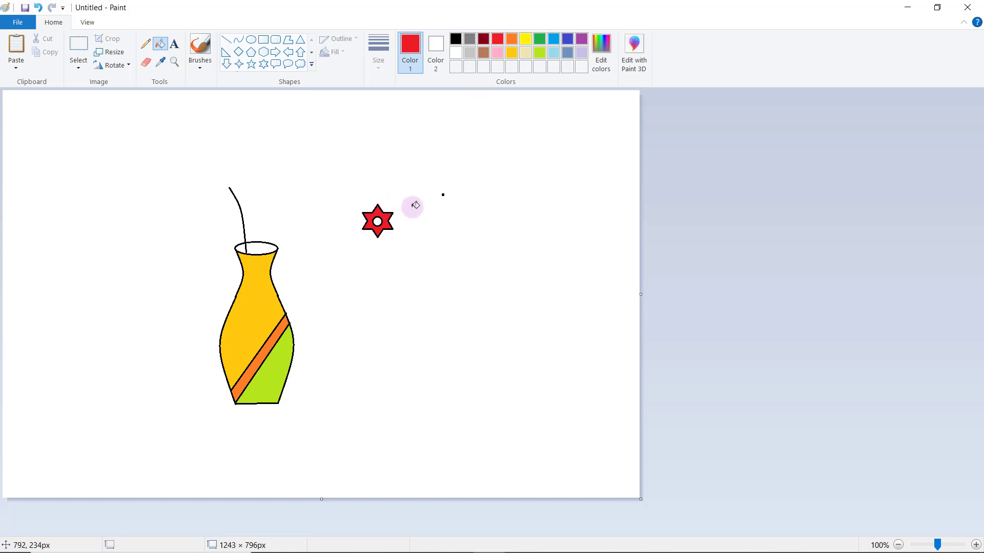
{"action": "left_click", "coordinate": [540, 40]}
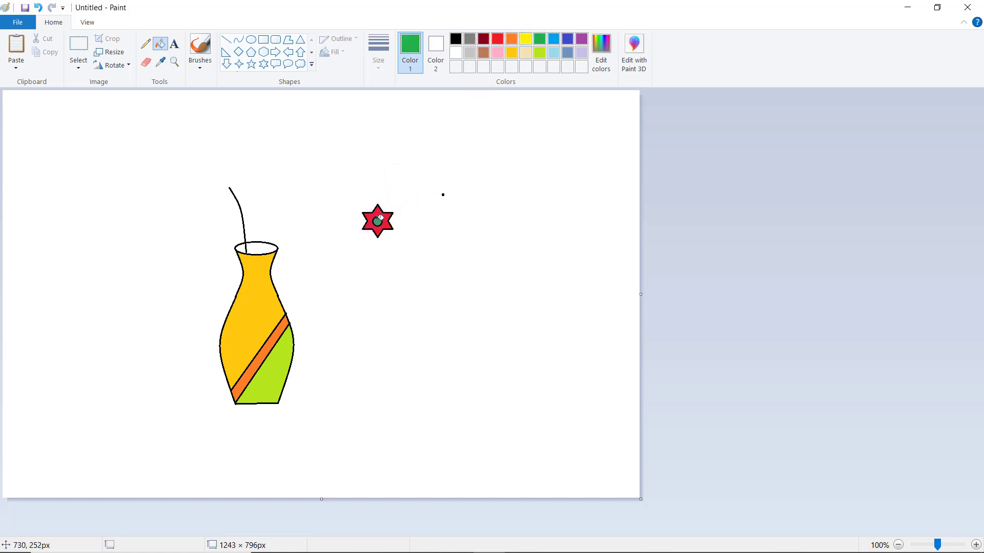
- Select the red flower with a rectangle about 108 × 98 px and move it onto the tip of the curved stem
{"action": "left_click", "coordinate": [81, 45]}
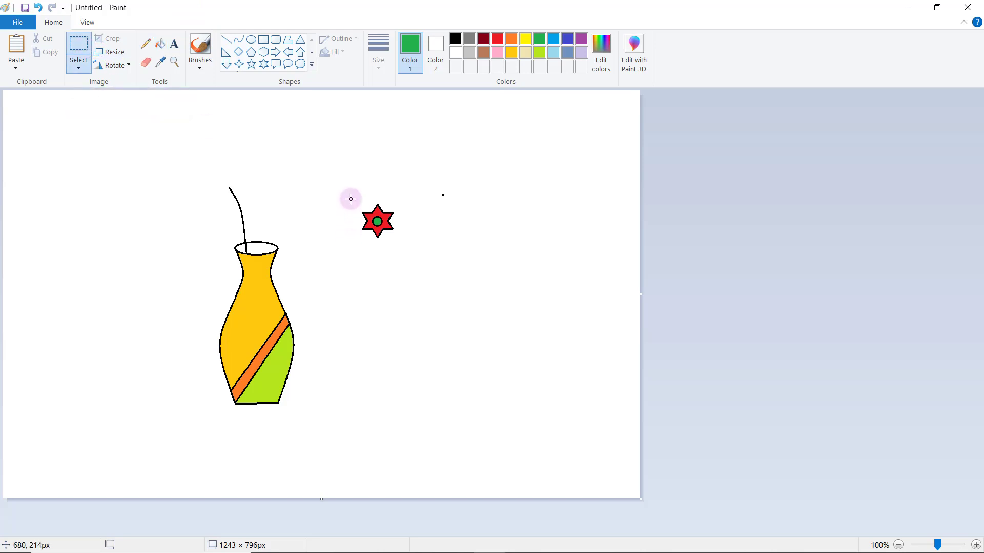
{"action": "left_click_drag", "start_coordinate": [349, 197], "coordinate": [230, 191]}
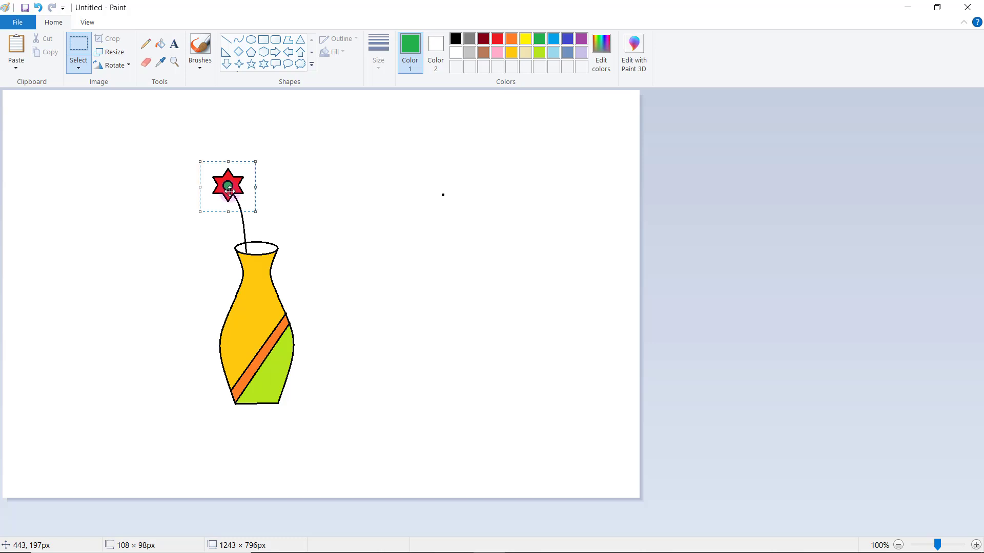
{"action": "left_click", "coordinate": [386, 242]}
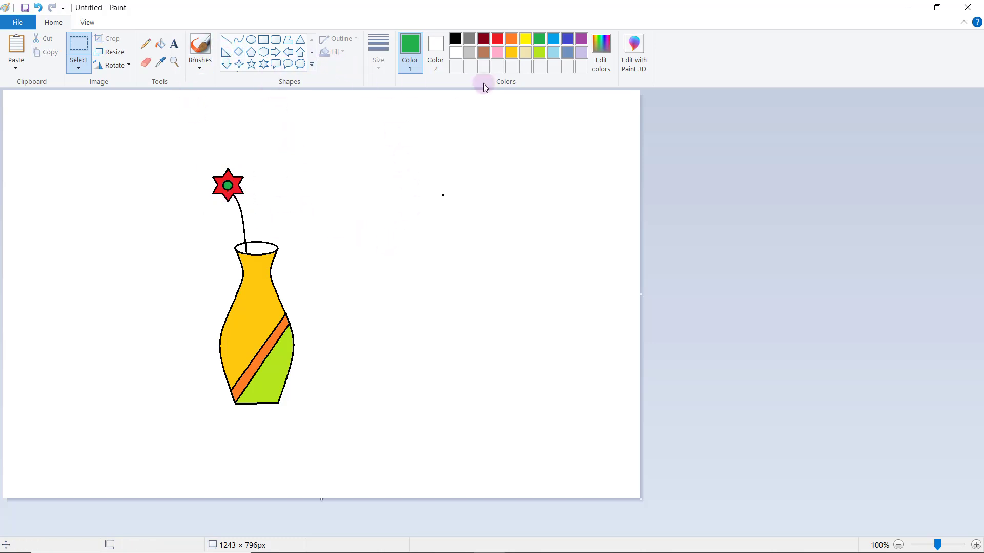
- Draw a straight black stem rising from the vase's mouth beside the curved stem, leaning slightly to the right
{"action": "left_click", "coordinate": [456, 40]}
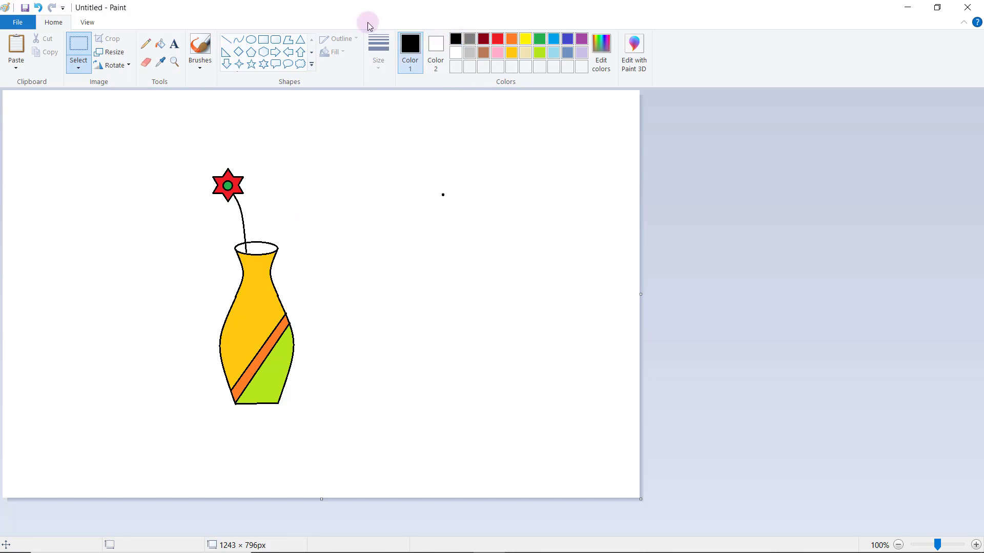
{"action": "left_click", "coordinate": [231, 43]}
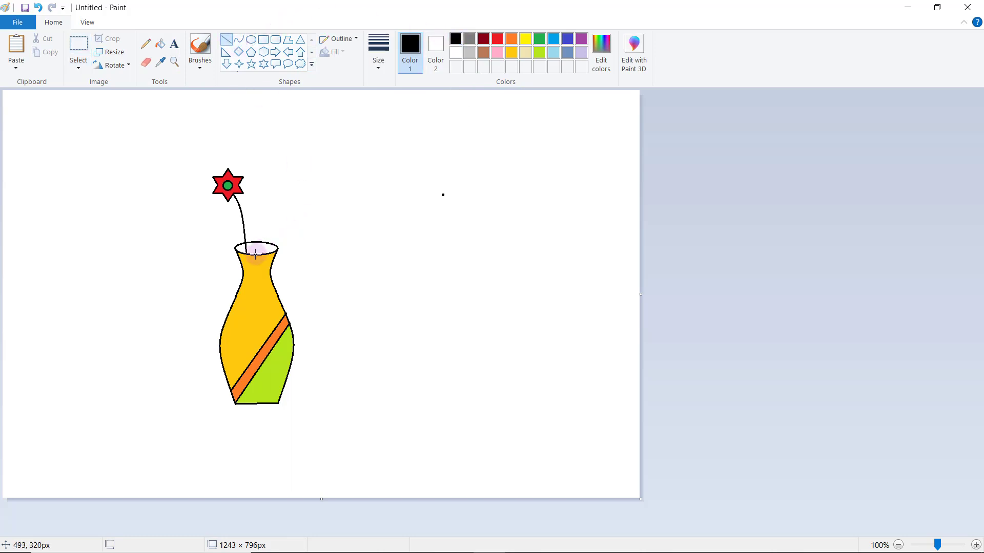
{"action": "left_click_drag", "start_coordinate": [255, 255], "coordinate": [259, 176]}
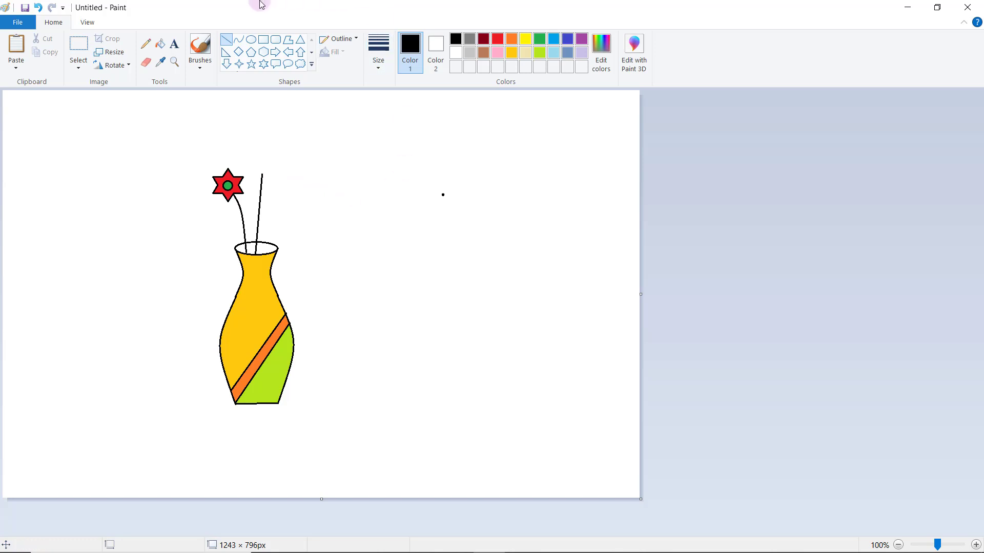
- Draw a small black circle about 17 × 18 px on the blank canvas to the right of the vase
{"action": "left_click", "coordinate": [251, 41]}
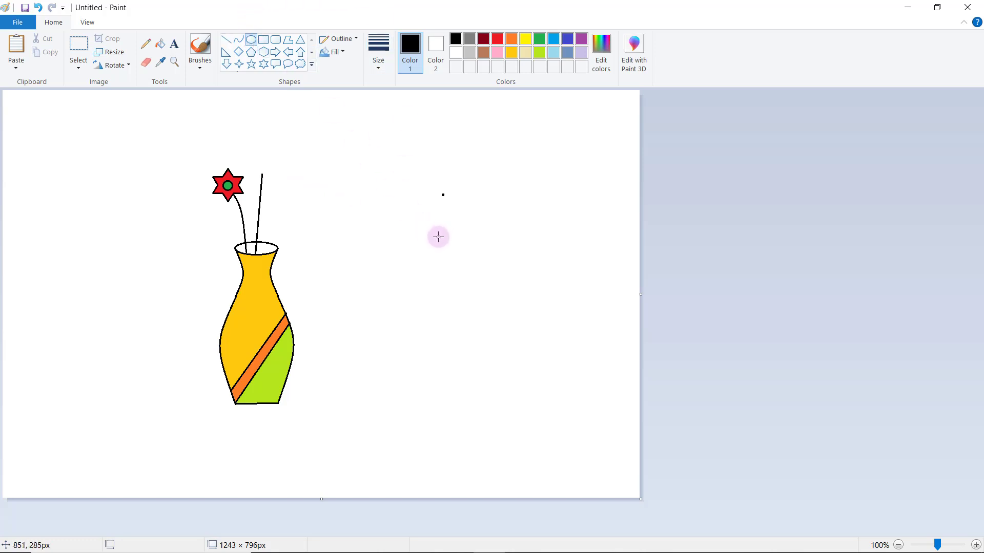
{"action": "left_click", "coordinate": [174, 62]}
{"action": "left_click", "coordinate": [429, 286]}
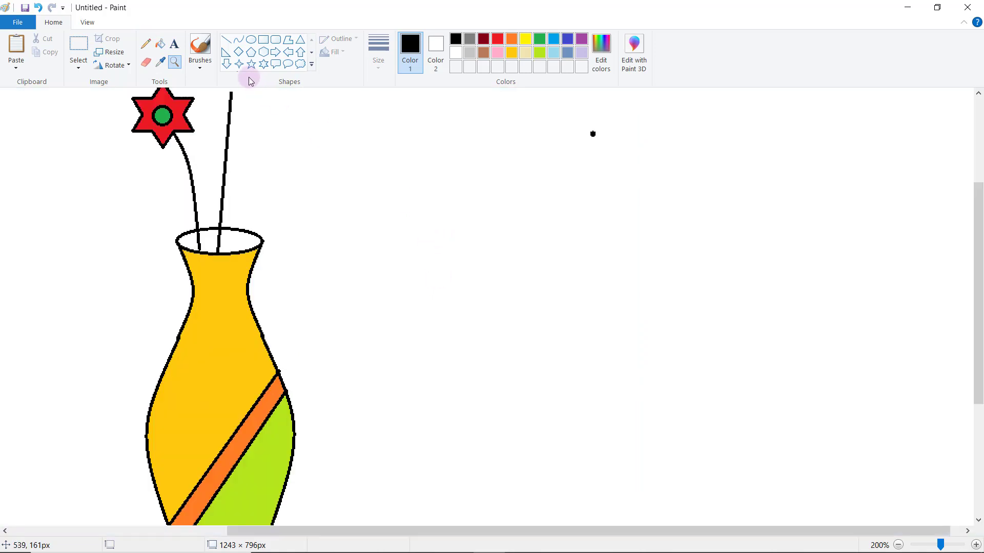
{"action": "left_click", "coordinate": [251, 42]}
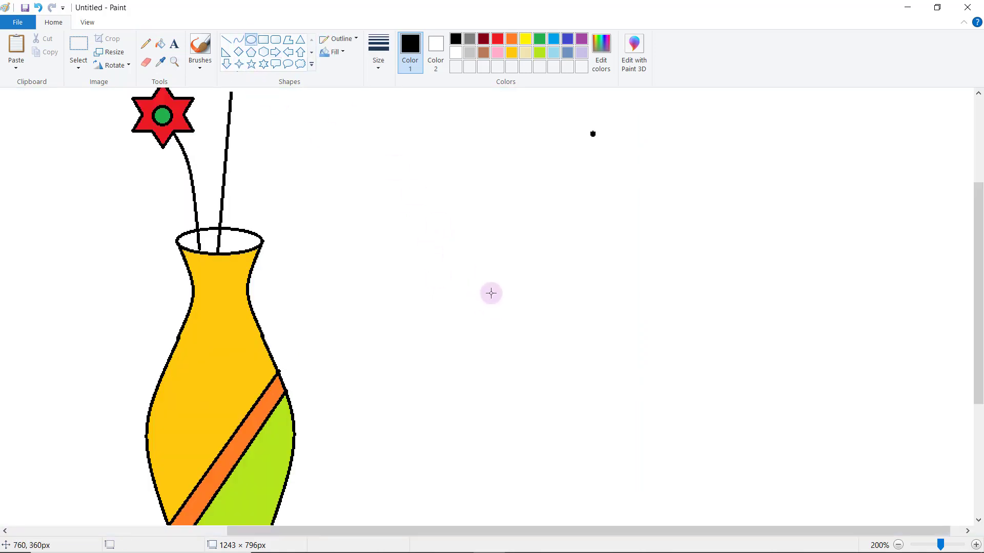
{"action": "left_click_drag", "start_coordinate": [489, 292], "coordinate": [508, 311]}
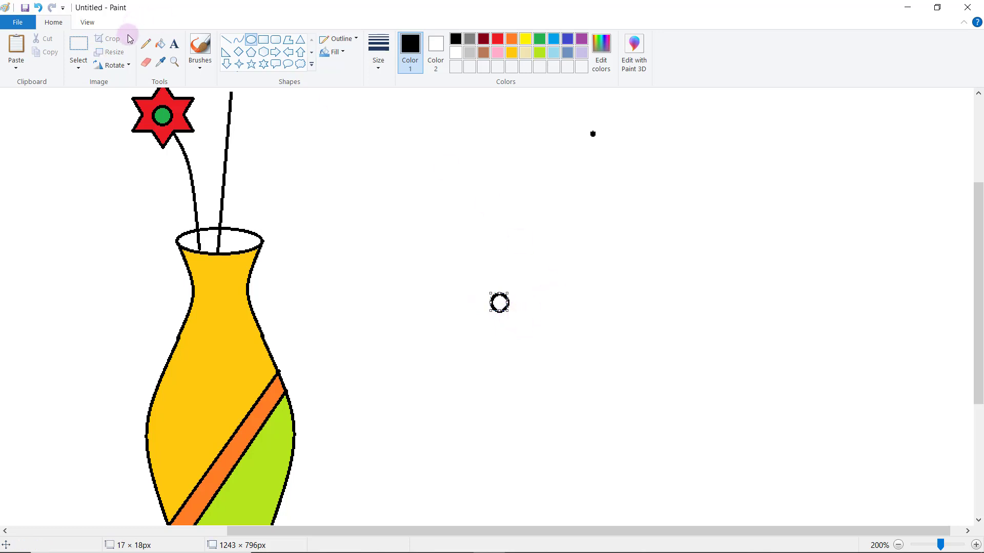
- Copy the small circle with a selection about 52 × 56 px and place two pasted copies below it, curving around as petals
{"action": "left_click", "coordinate": [78, 46]}
{"action": "left_click_drag", "start_coordinate": [473, 277], "coordinate": [527, 335]}
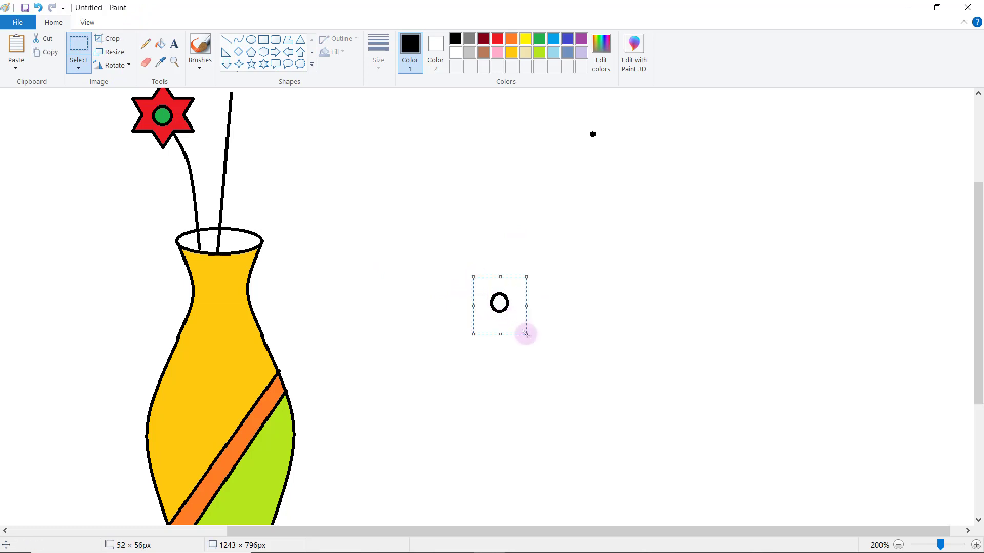
{"action": "left_click", "coordinate": [49, 53]}
{"action": "left_click", "coordinate": [16, 48]}
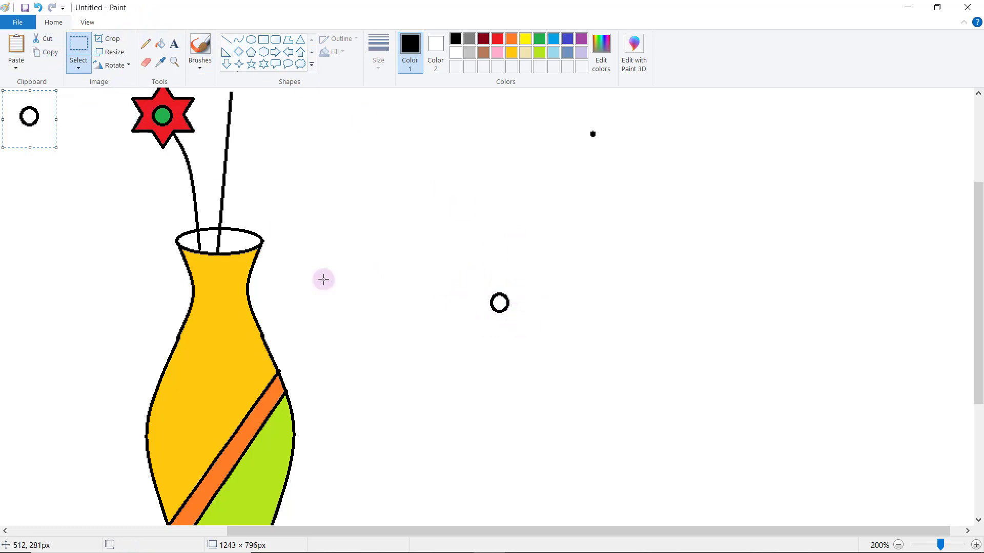
{"action": "left_click_drag", "start_coordinate": [30, 121], "coordinate": [486, 319]}
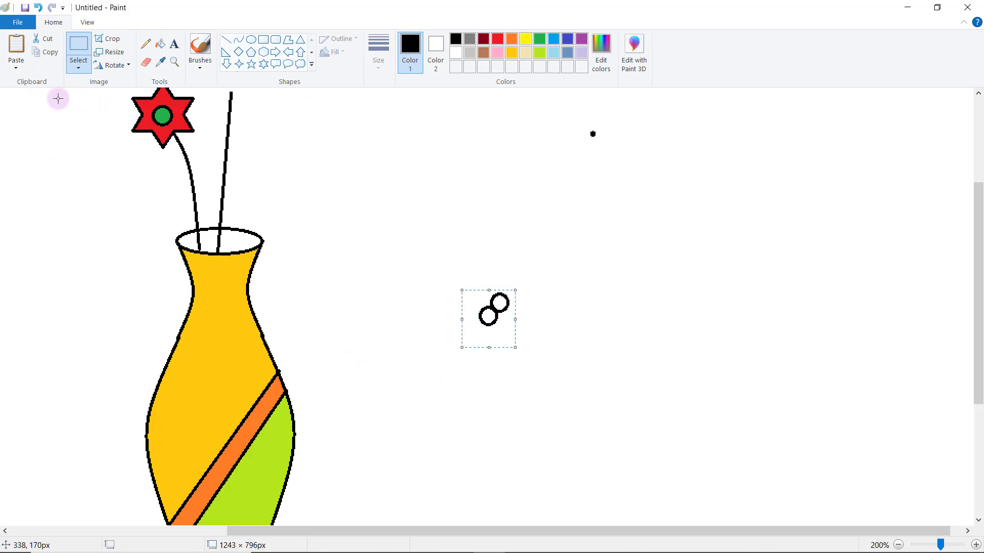
{"action": "left_click", "coordinate": [16, 49]}
{"action": "left_click_drag", "start_coordinate": [29, 117], "coordinate": [492, 334]}
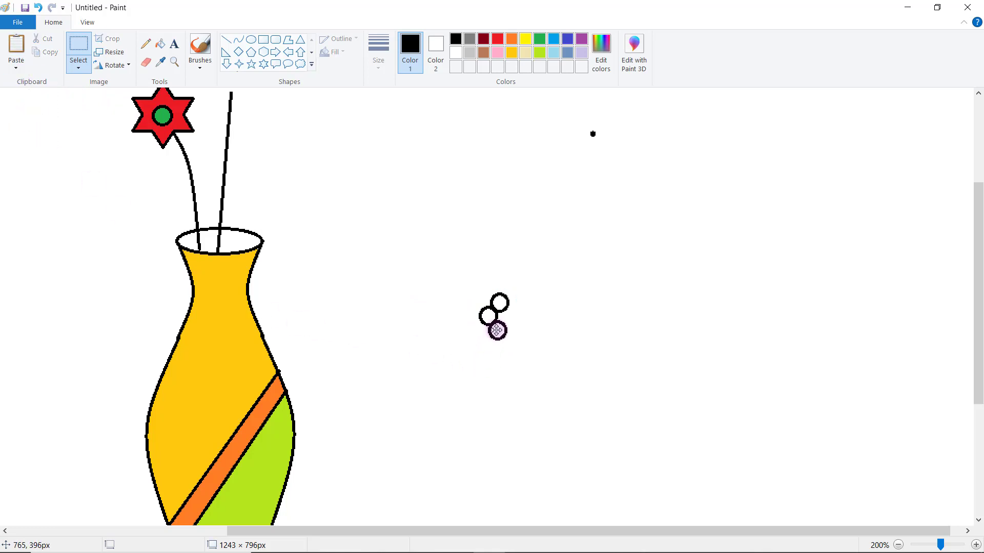
- Paste two more copies of the circle on the right side to close the ring of five petals
{"action": "key", "text": "ctrl+v"}
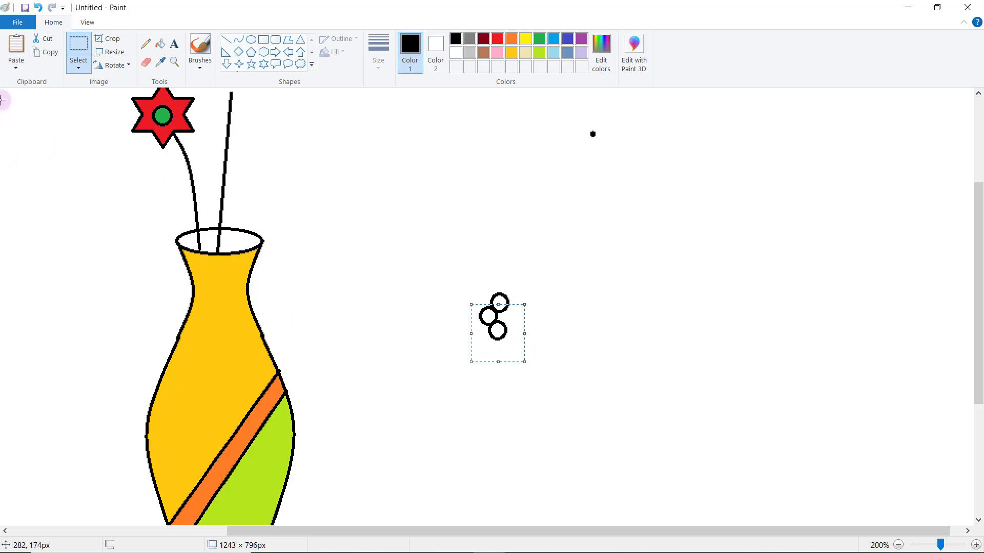
{"action": "left_click", "coordinate": [17, 53]}
{"action": "left_click_drag", "start_coordinate": [26, 132], "coordinate": [513, 342]}
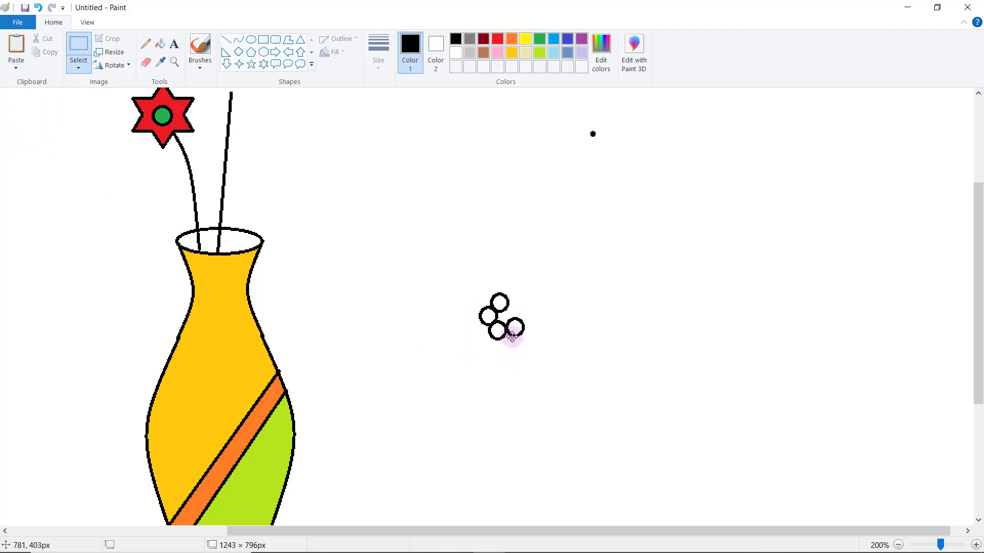
{"action": "left_click_drag", "start_coordinate": [512, 334], "coordinate": [511, 334]}
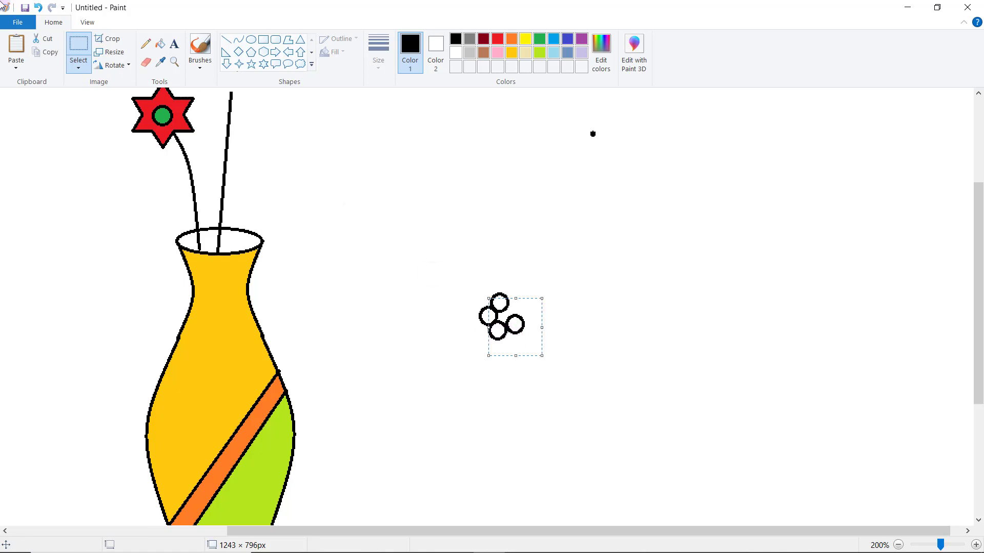
{"action": "left_click", "coordinate": [17, 52]}
{"action": "left_click_drag", "start_coordinate": [29, 115], "coordinate": [519, 307]}
{"action": "left_click", "coordinate": [578, 285]}
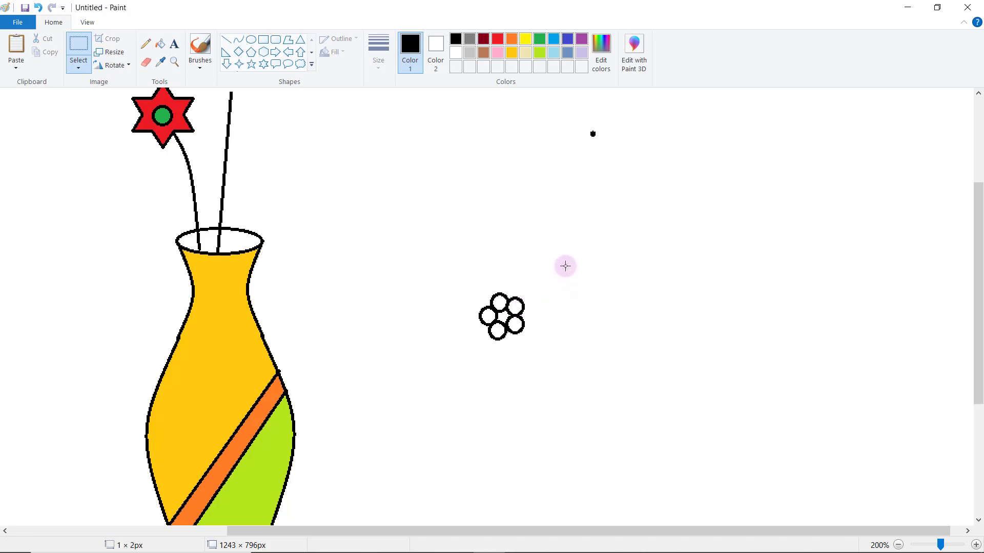
- Erase the petals' inner arcs and paste another copy of the circle in the middle as the flower's centre
{"action": "left_click", "coordinate": [148, 63]}
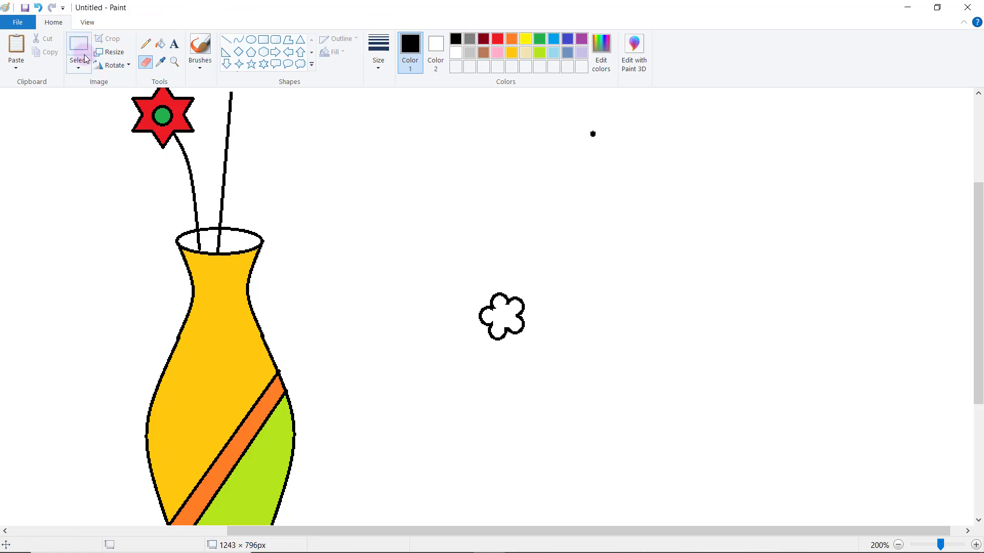
{"action": "left_click", "coordinate": [17, 50]}
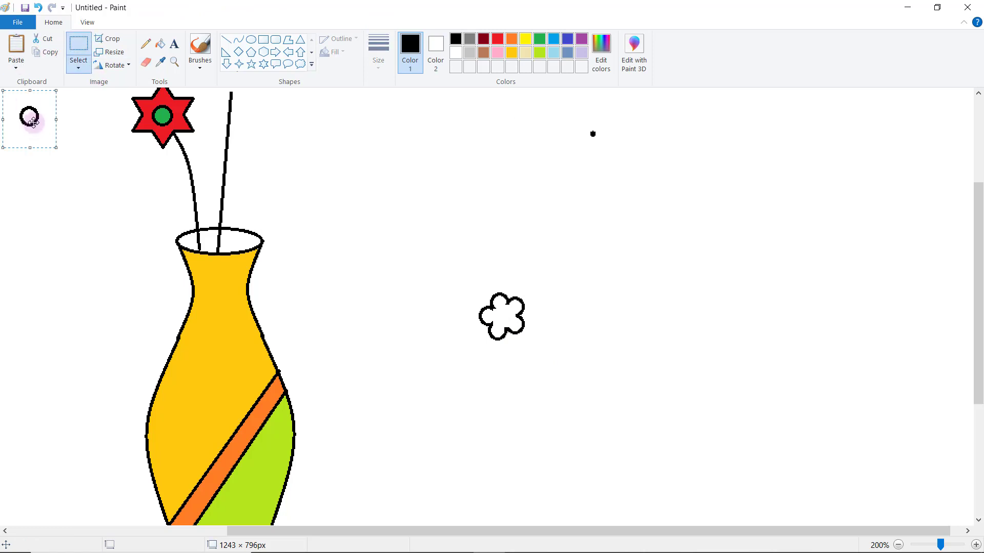
{"action": "left_click_drag", "start_coordinate": [32, 122], "coordinate": [507, 324]}
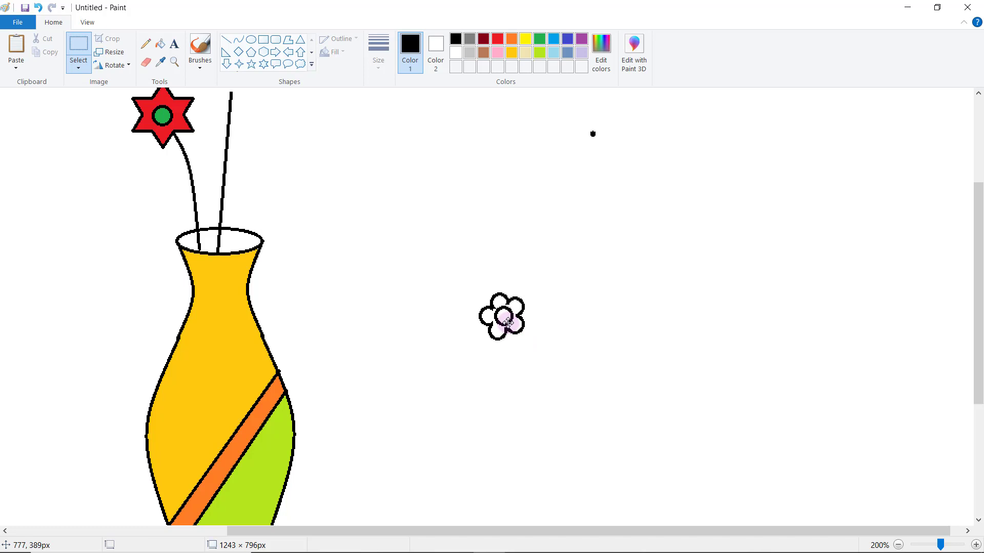
{"action": "left_click", "coordinate": [595, 316]}
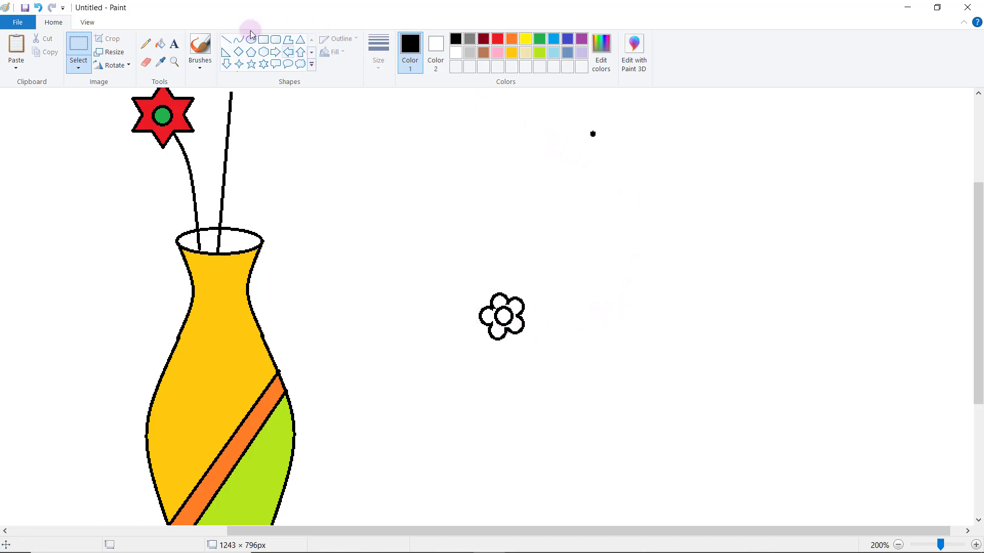
- Fill the small flower's five petals with a custom blue of Red 73, Green 104, Blue 250
{"action": "left_click", "coordinate": [160, 52]}
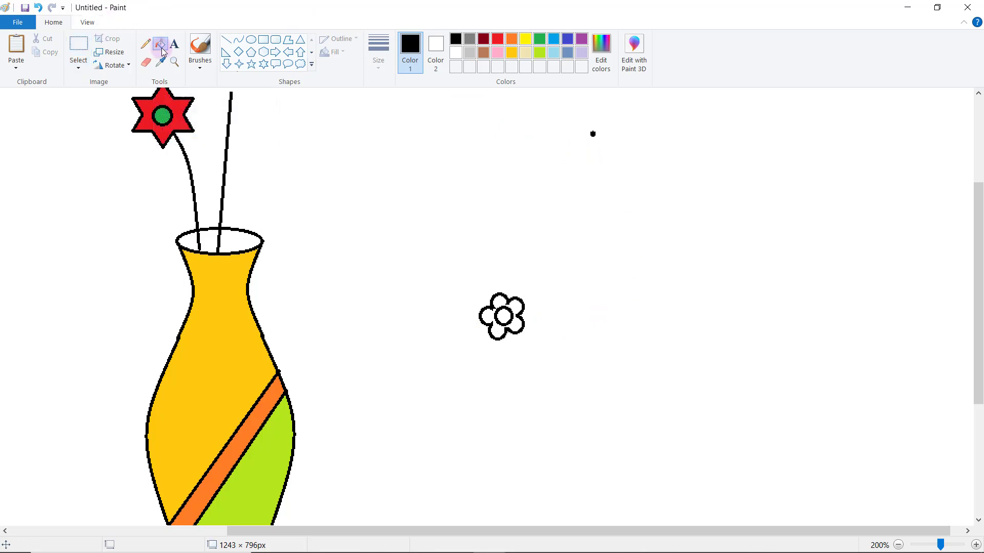
{"action": "left_click", "coordinate": [602, 57]}
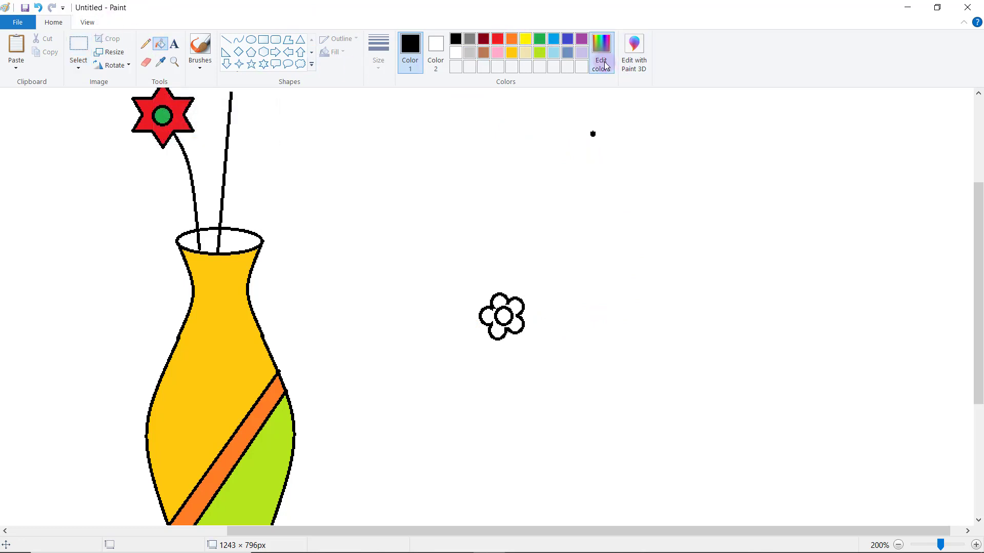
{"action": "mouse_move", "coordinate": [578, 209]}
{"action": "left_mouse_down"}
{"action": "mouse_move", "coordinate": [570, 226]}
{"action": "mouse_move", "coordinate": [572, 202]}
{"action": "left_mouse_up"}
{"action": "left_click", "coordinate": [636, 239]}
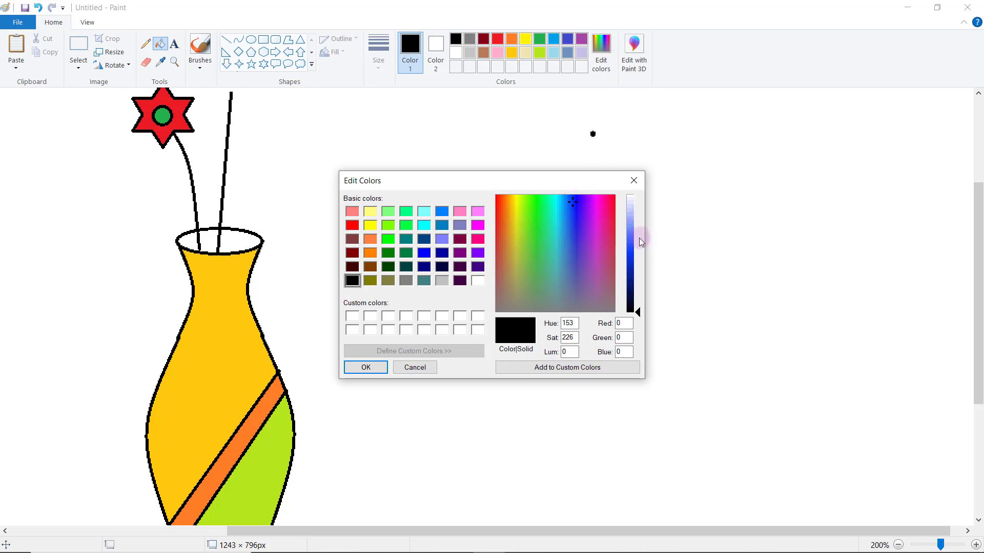
{"action": "left_click", "coordinate": [522, 373]}
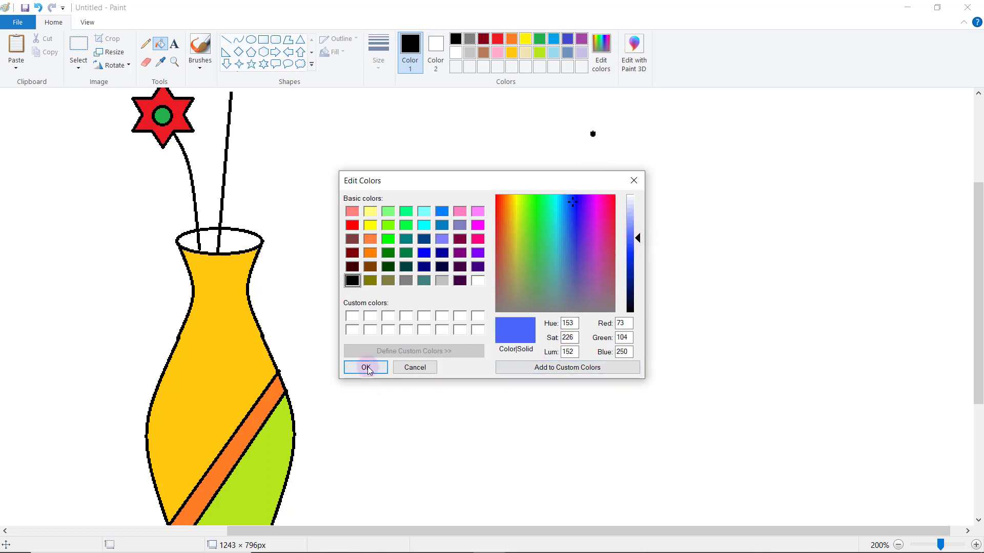
{"action": "left_click", "coordinate": [367, 368]}
{"action": "left_click", "coordinate": [509, 307]}
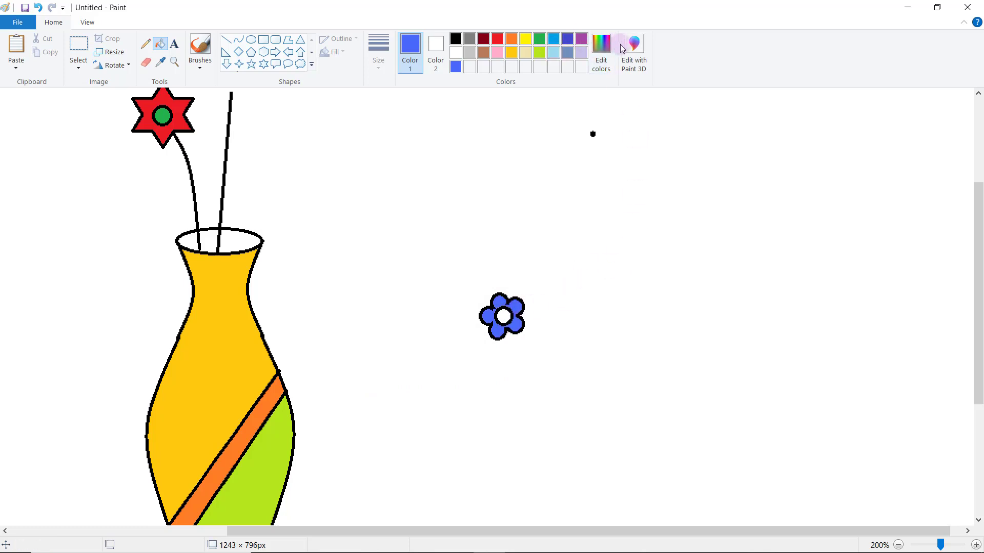
- Fill the five petals with a custom pink of Red 253, Green 125, Blue 240 and the flower's centre with purple
{"action": "left_click", "coordinate": [603, 63]}
{"action": "left_click", "coordinate": [598, 198]}
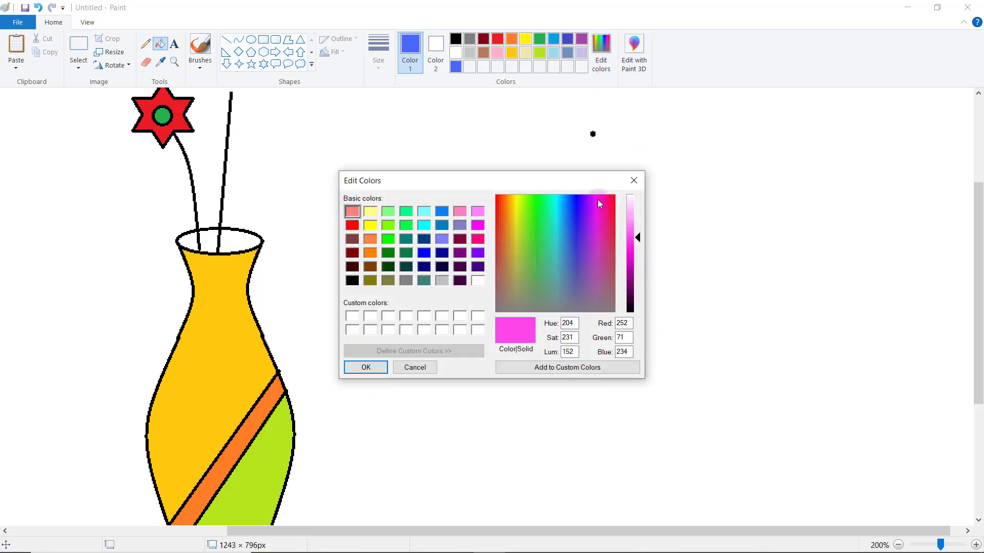
{"action": "left_click", "coordinate": [631, 229]}
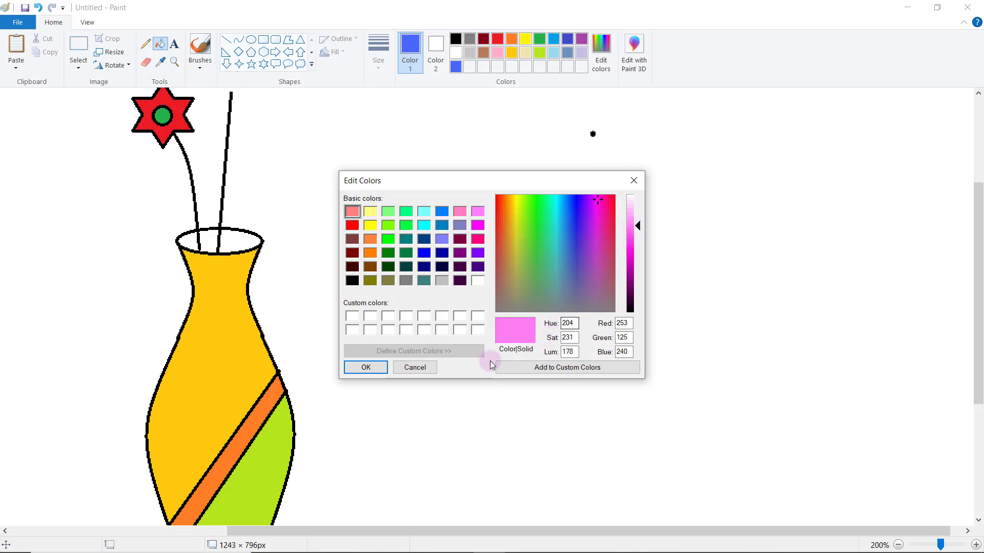
{"action": "left_click", "coordinate": [365, 367]}
{"action": "left_click", "coordinate": [519, 305]}
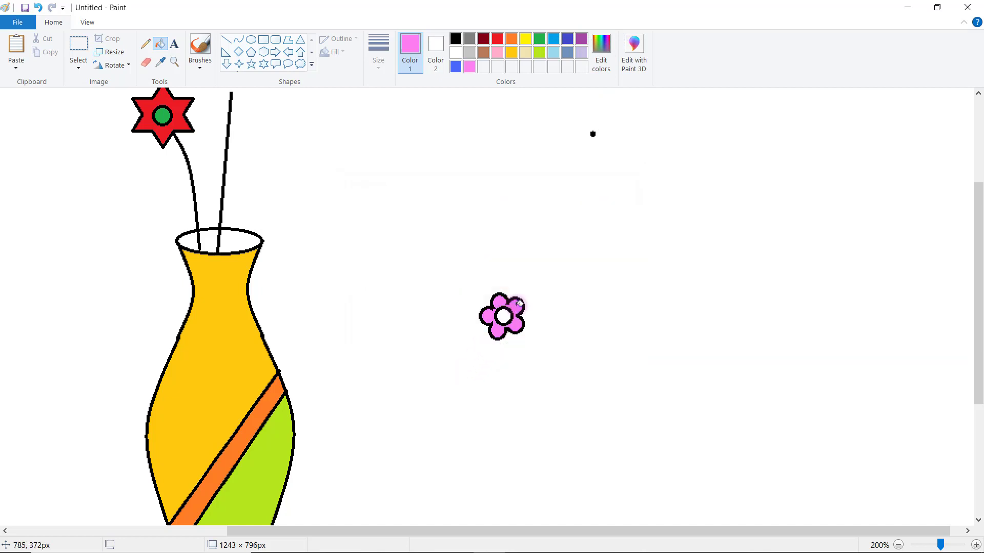
{"action": "left_click", "coordinate": [583, 40]}
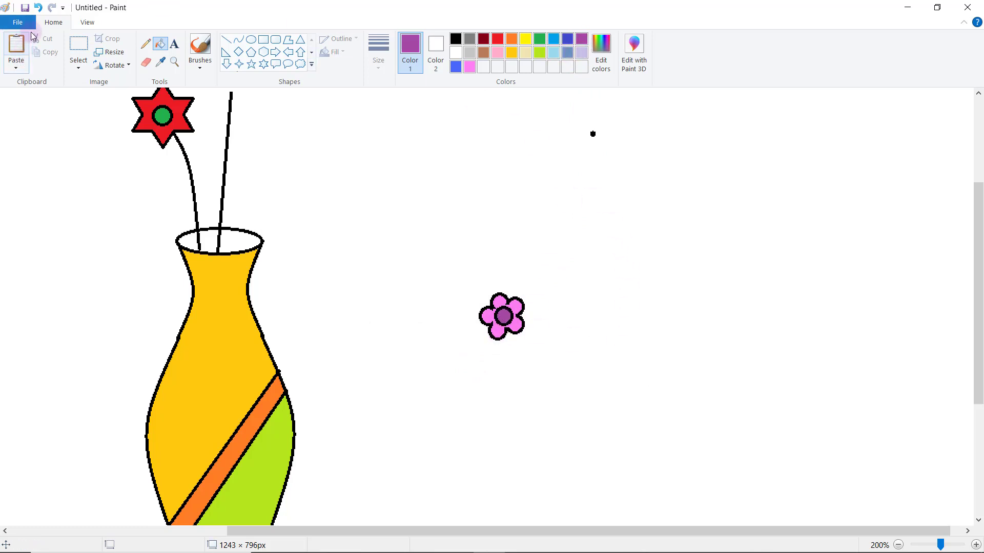
- Move the pink flower onto the tip of the vase's straight stem
{"action": "left_click", "coordinate": [78, 45]}
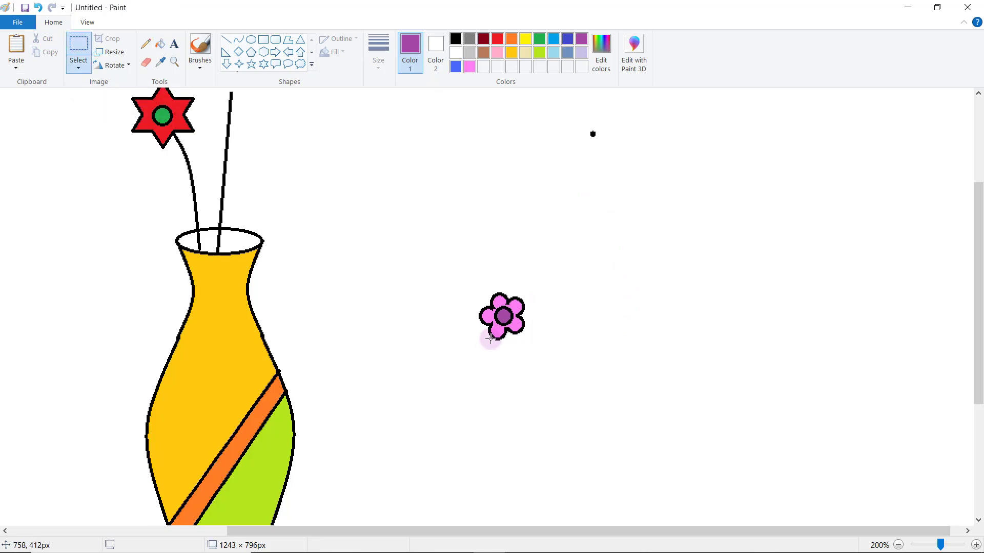
{"action": "left_click_drag", "start_coordinate": [467, 281], "coordinate": [424, 234]}
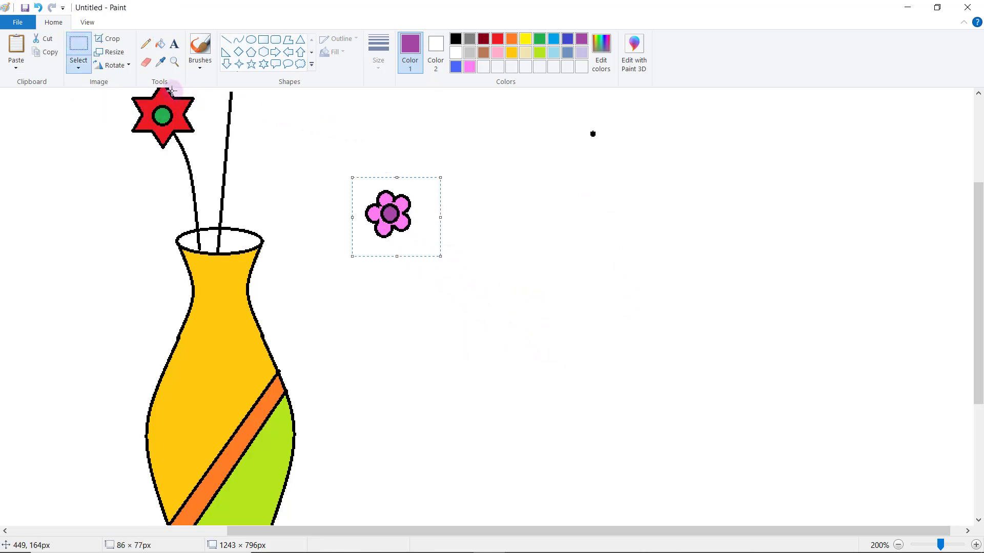
{"action": "left_click", "coordinate": [175, 62]}
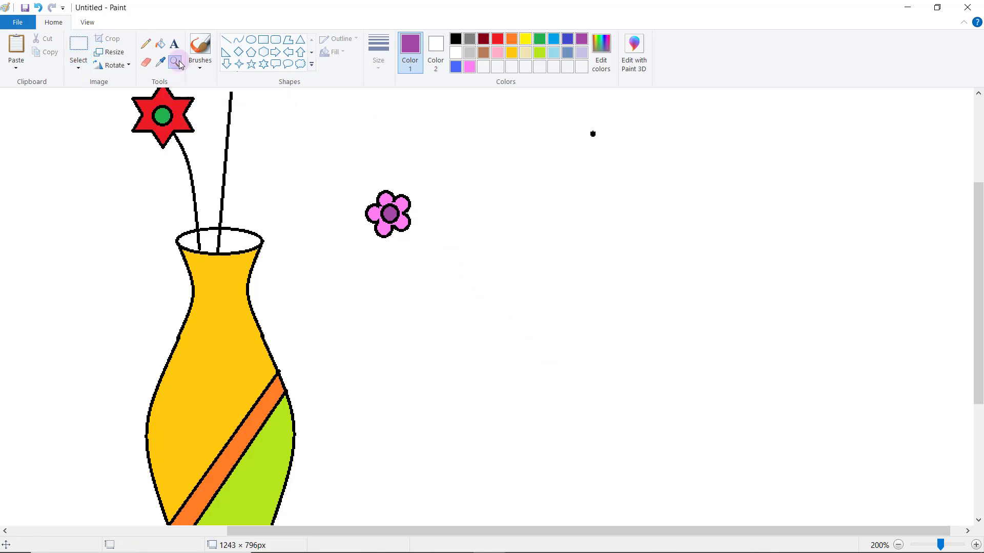
{"action": "right_click", "coordinate": [335, 197]}
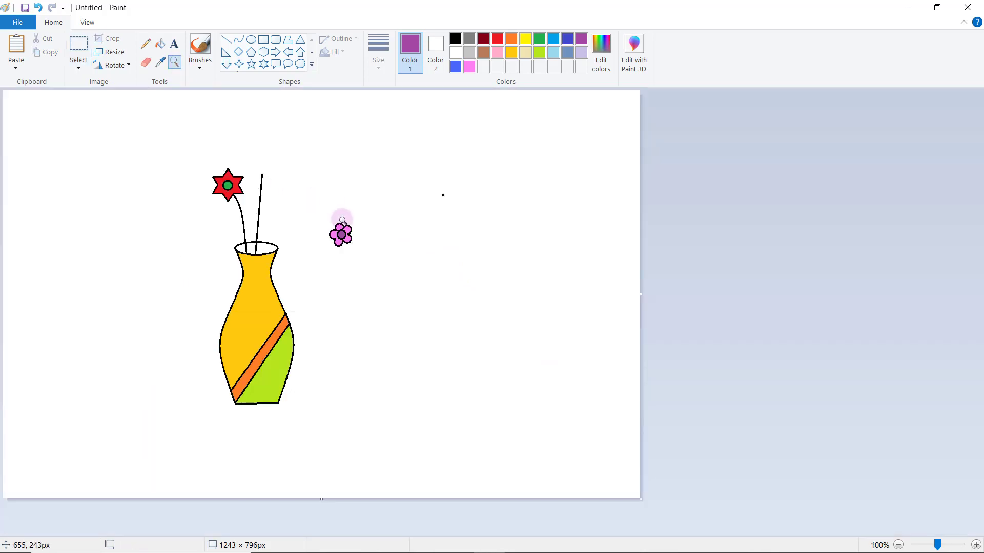
{"action": "left_click", "coordinate": [78, 47]}
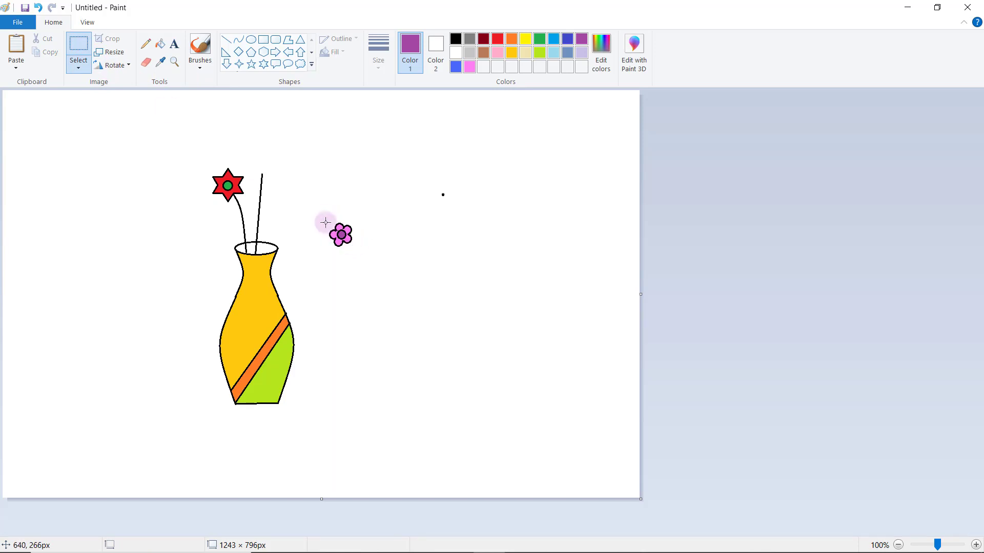
{"action": "mouse_move", "coordinate": [325, 219]}
{"action": "left_mouse_down"}
{"action": "mouse_move", "coordinate": [362, 252]}
{"action": "mouse_move", "coordinate": [260, 168]}
{"action": "left_mouse_up"}
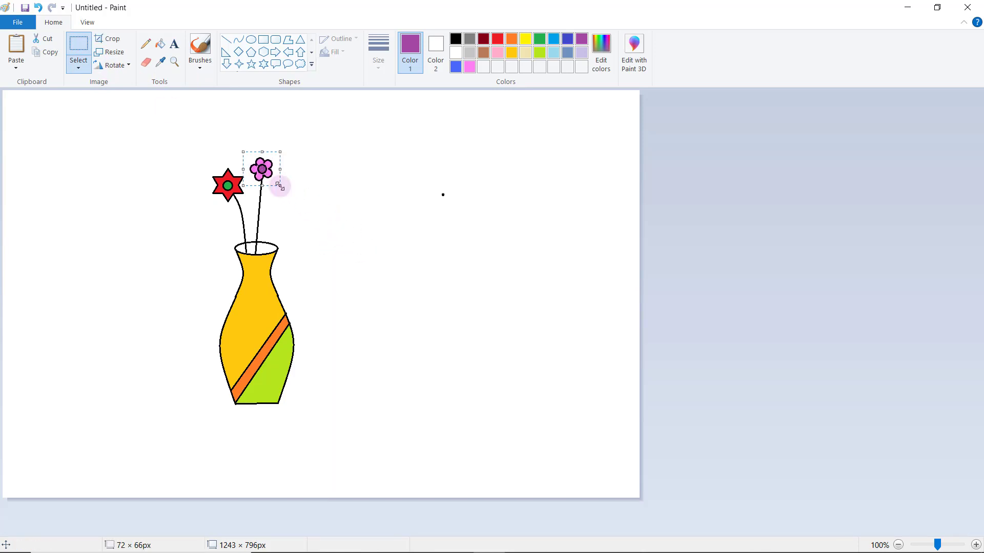
{"action": "left_click", "coordinate": [354, 251]}
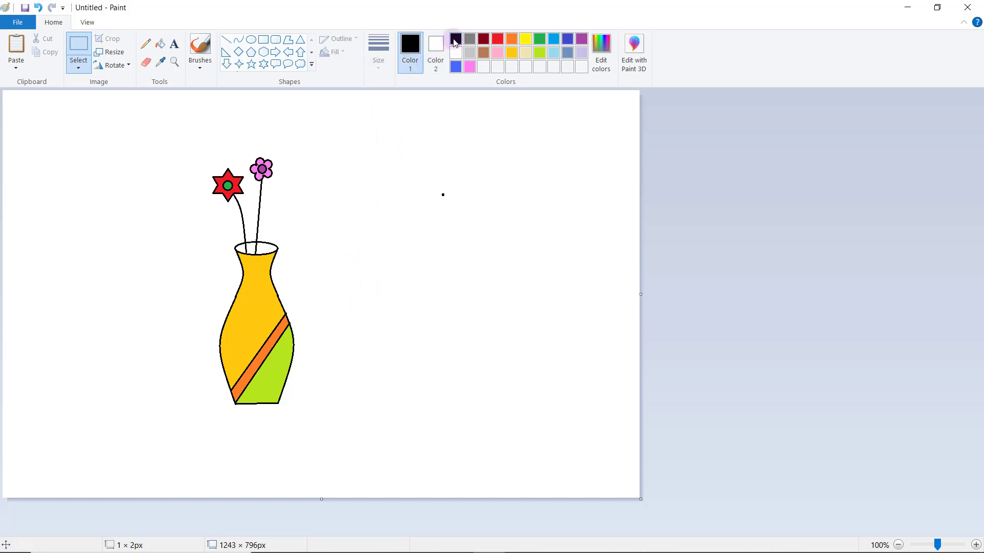
- Draw a third black stem about 61 × 122 px from the vase's mouth up to the right, bent into a gentle curve
{"action": "left_click", "coordinate": [239, 39]}
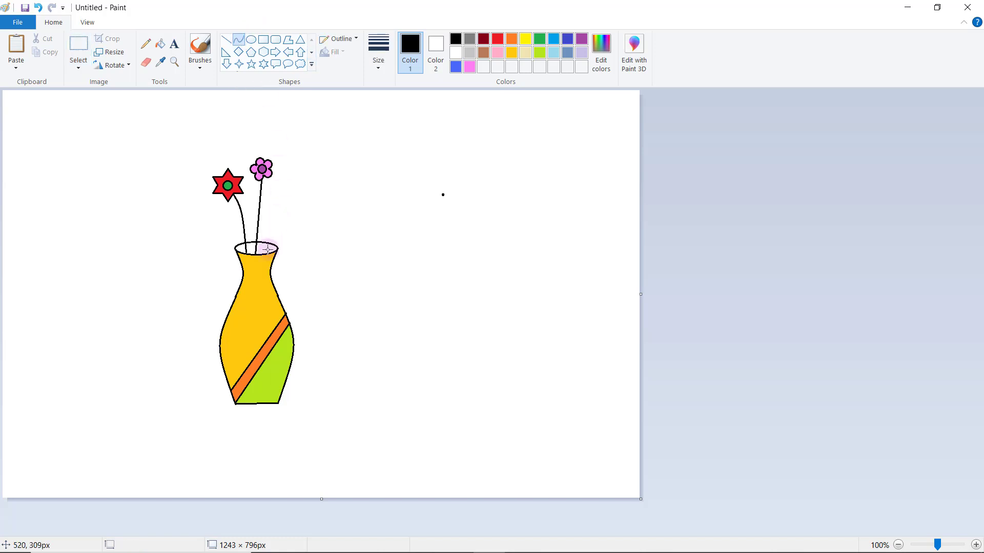
{"action": "left_click_drag", "start_coordinate": [263, 255], "coordinate": [296, 193]}
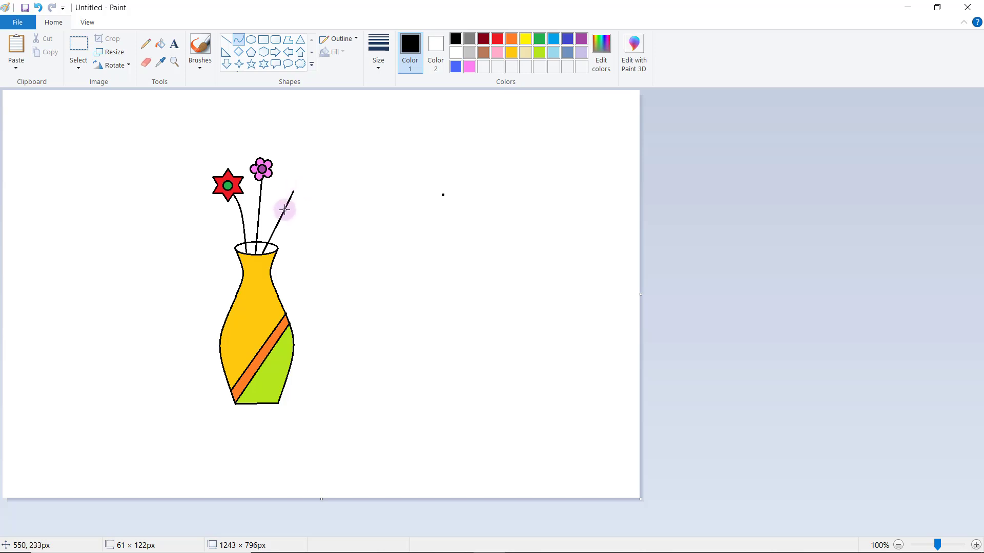
{"action": "mouse_move", "coordinate": [285, 209]}
{"action": "left_mouse_down"}
{"action": "mouse_move", "coordinate": [296, 205]}
{"action": "mouse_move", "coordinate": [285, 211]}
{"action": "left_mouse_up"}
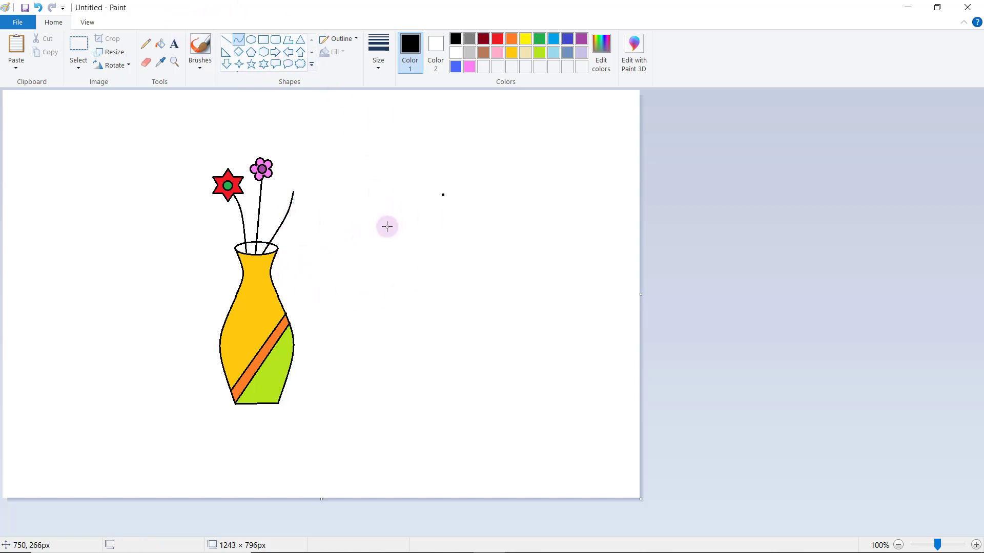
- Draw a small black circle about 18 × 19 px on the blank canvas to the right of the stems
{"action": "left_click", "coordinate": [174, 62]}
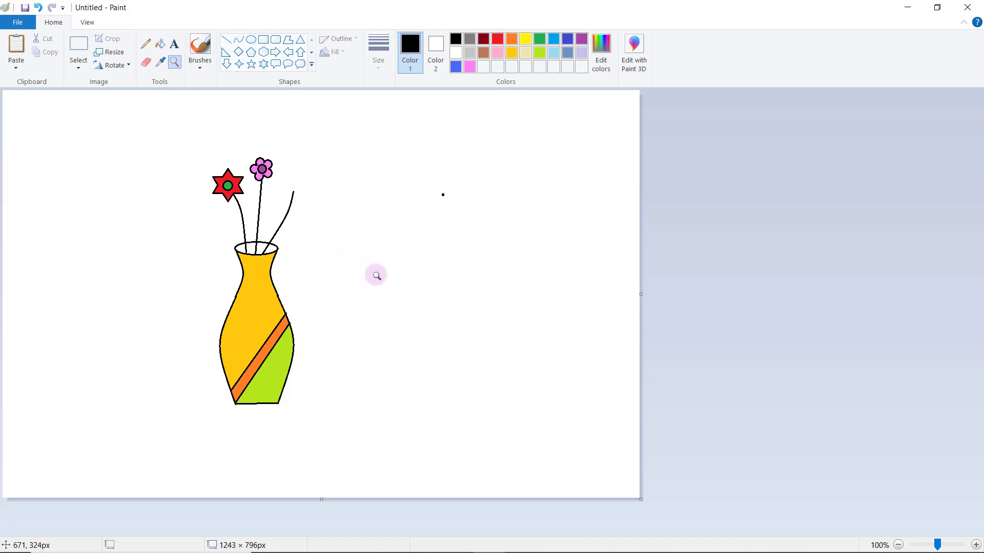
{"action": "left_click", "coordinate": [378, 277]}
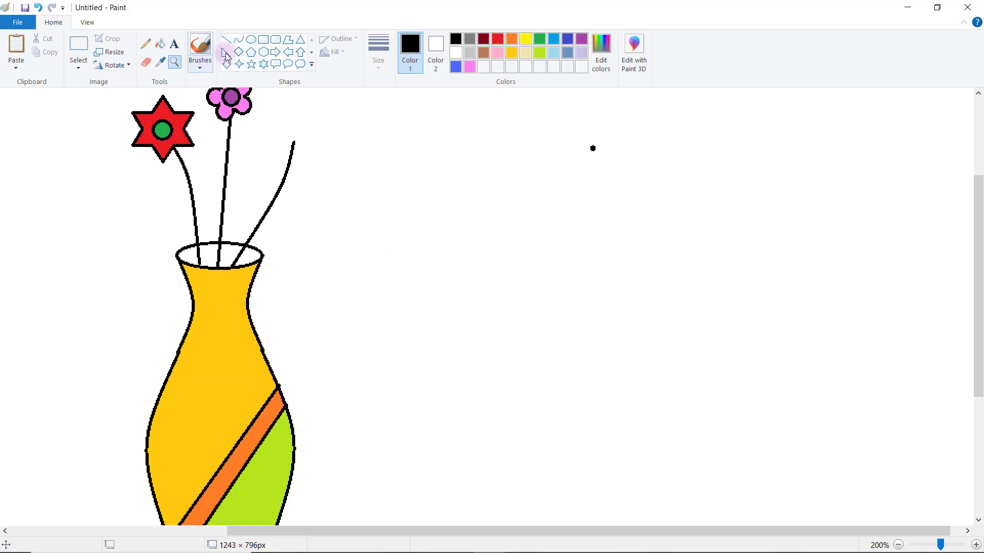
{"action": "left_click", "coordinate": [253, 44]}
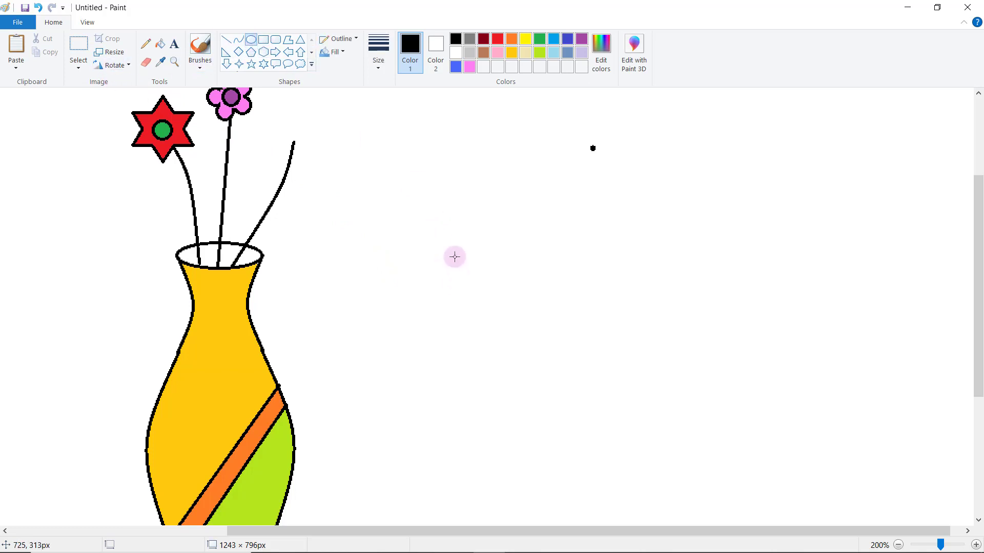
{"action": "left_click_drag", "start_coordinate": [463, 253], "coordinate": [478, 269]}
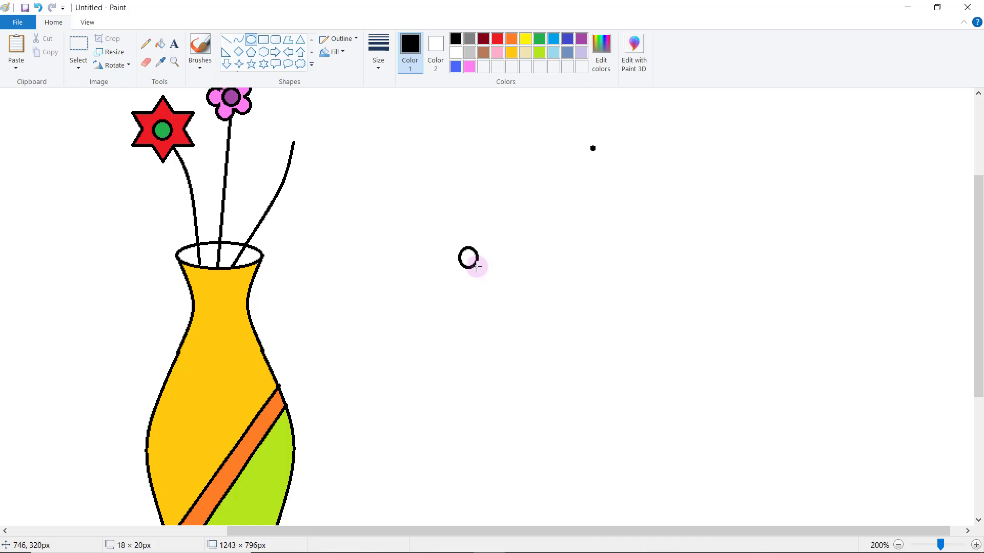
- Copy the small circle with a selection about 36 × 35 px and place a pasted copy at its lower left
{"action": "left_click", "coordinate": [80, 50]}
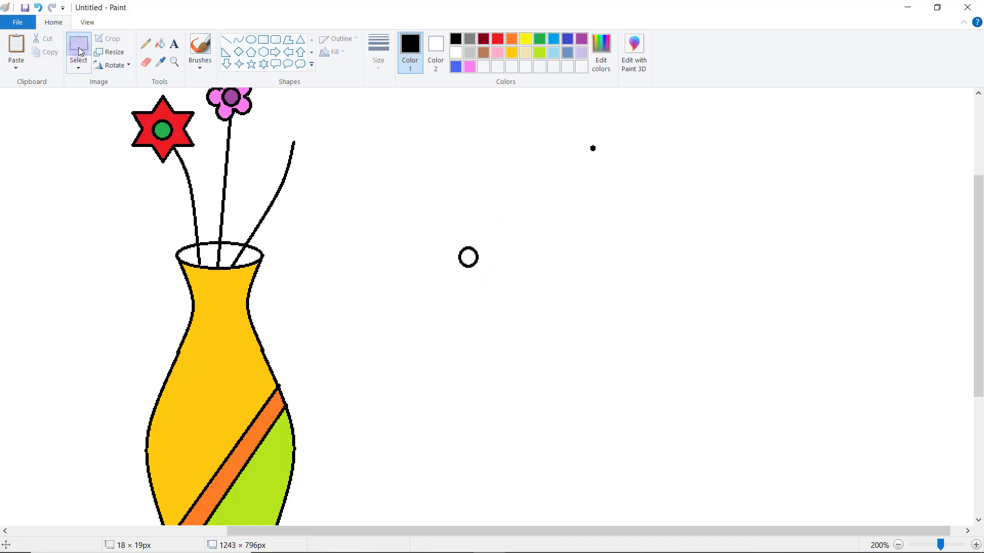
{"action": "left_click_drag", "start_coordinate": [451, 241], "coordinate": [487, 275]}
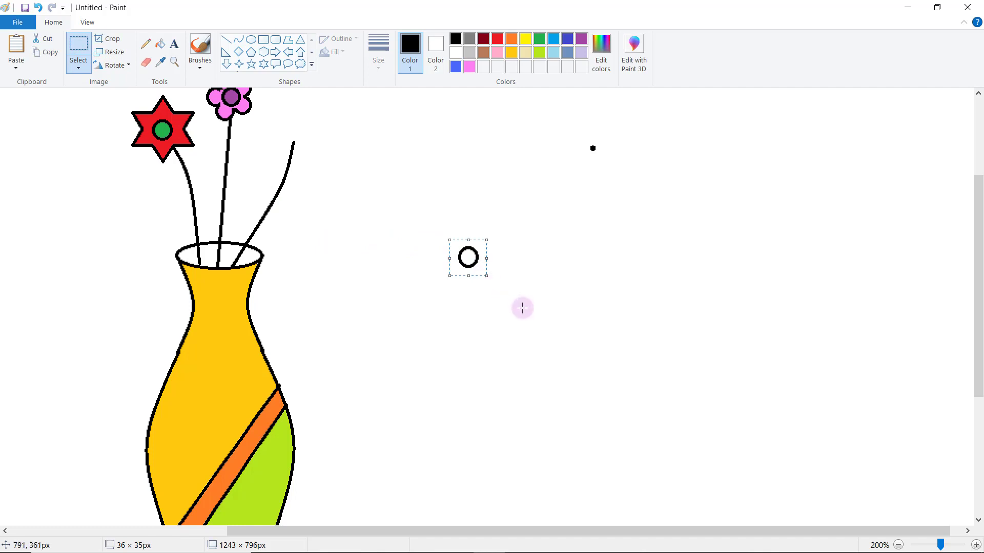
{"action": "left_click", "coordinate": [51, 53]}
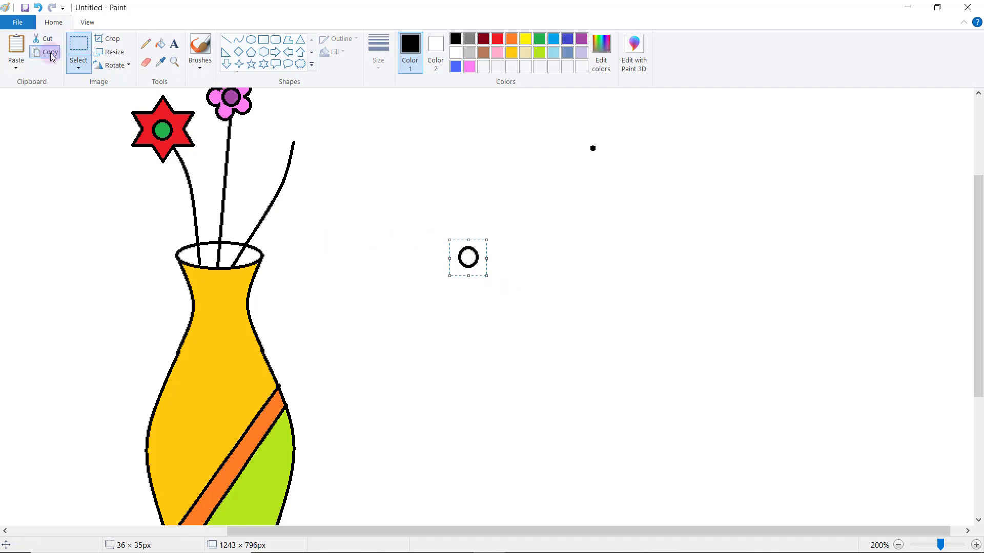
{"action": "left_click", "coordinate": [15, 49]}
{"action": "left_click", "coordinate": [337, 301]}
{"action": "left_click_drag", "start_coordinate": [19, 106], "coordinate": [451, 273]}
{"action": "left_click", "coordinate": [549, 253]}
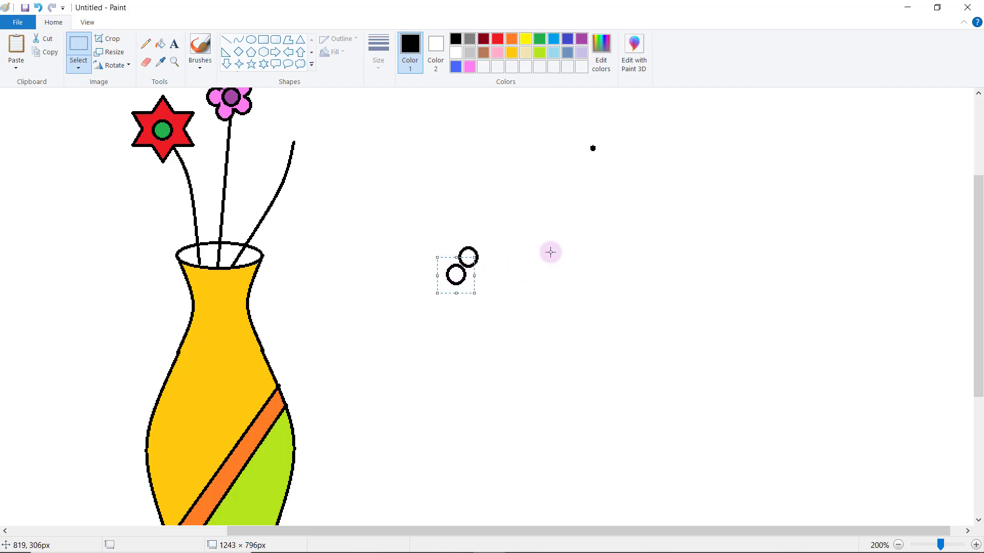
- Draw a larger circle about 24 × 25 px beside the two small circles as the new flower's centre
{"action": "left_click", "coordinate": [249, 41]}
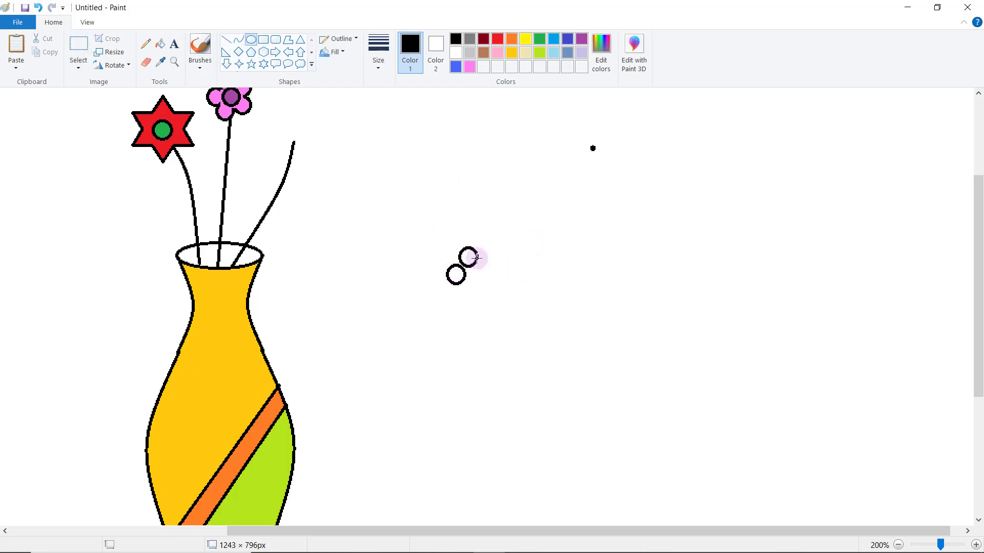
{"action": "mouse_move", "coordinate": [486, 285]}
{"action": "left_mouse_down"}
{"action": "mouse_move", "coordinate": [509, 312]}
{"action": "mouse_move", "coordinate": [480, 280]}
{"action": "left_mouse_up"}
{"action": "left_click", "coordinate": [531, 292]}
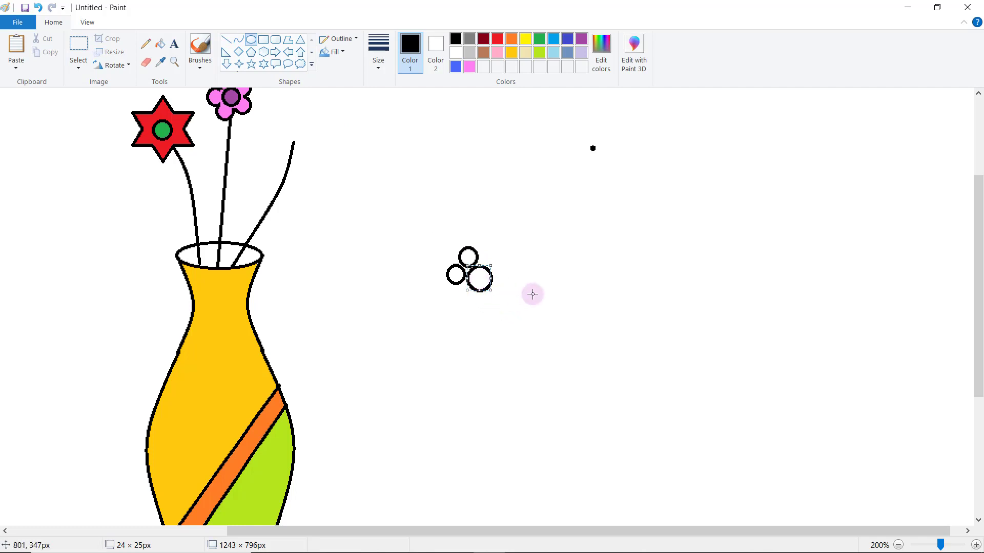
- Paste two more copies of the small circle and place them side by side beneath the larger centre circle
{"action": "left_click", "coordinate": [16, 51]}
{"action": "left_click_drag", "start_coordinate": [21, 106], "coordinate": [463, 294]}
{"action": "left_click", "coordinate": [16, 65]}
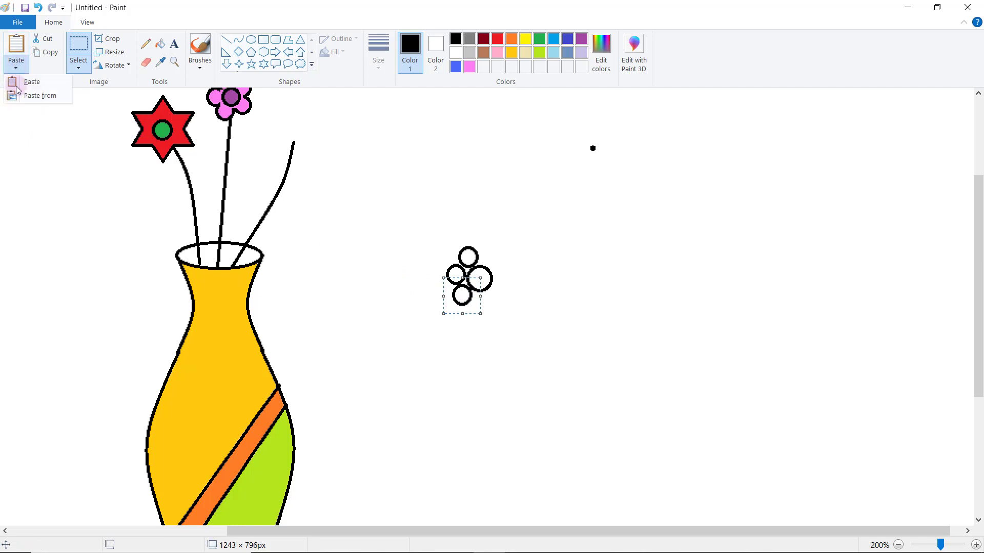
{"action": "left_click", "coordinate": [20, 83]}
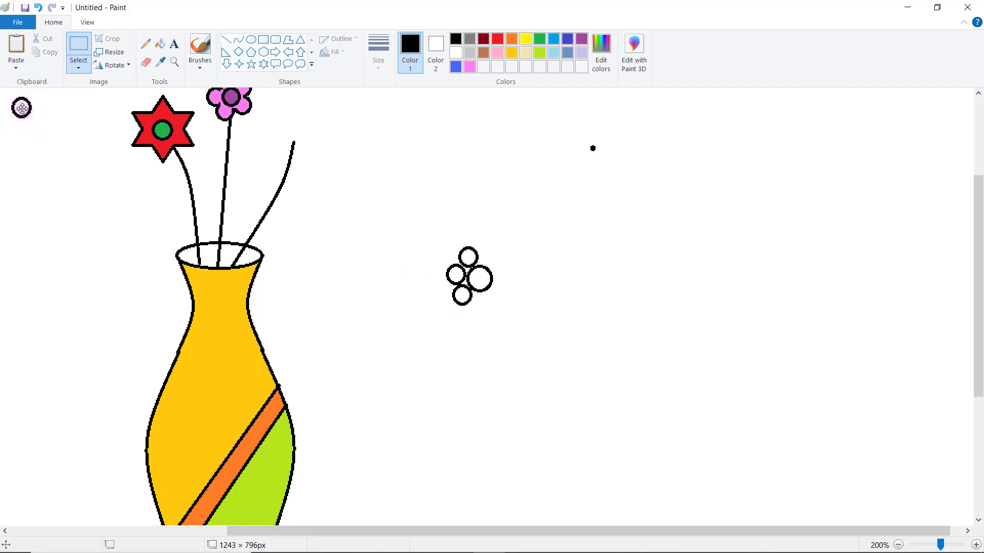
{"action": "left_click_drag", "start_coordinate": [21, 107], "coordinate": [482, 303]}
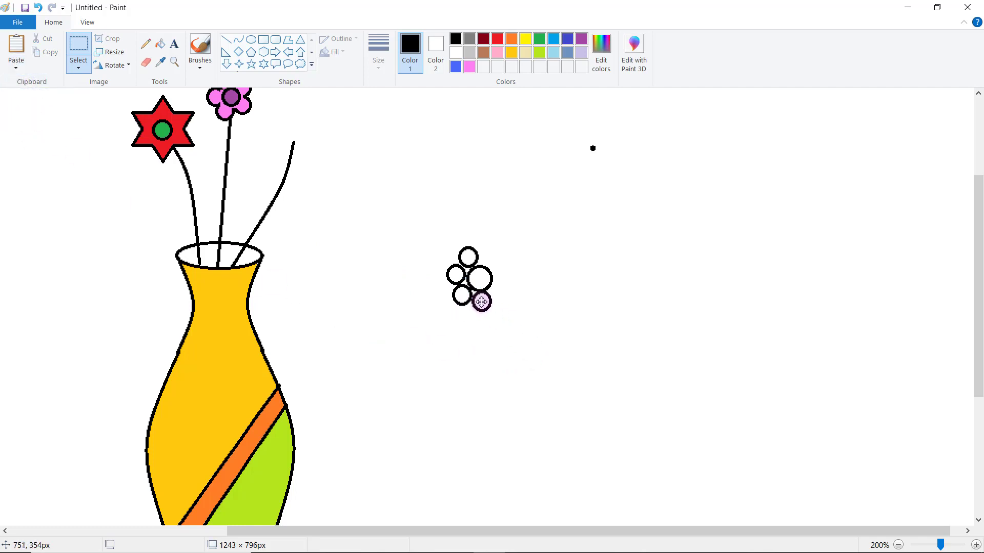
- Paste two further copies of the small circle at the lower right and upper right of the centre circle
{"action": "left_click", "coordinate": [16, 48]}
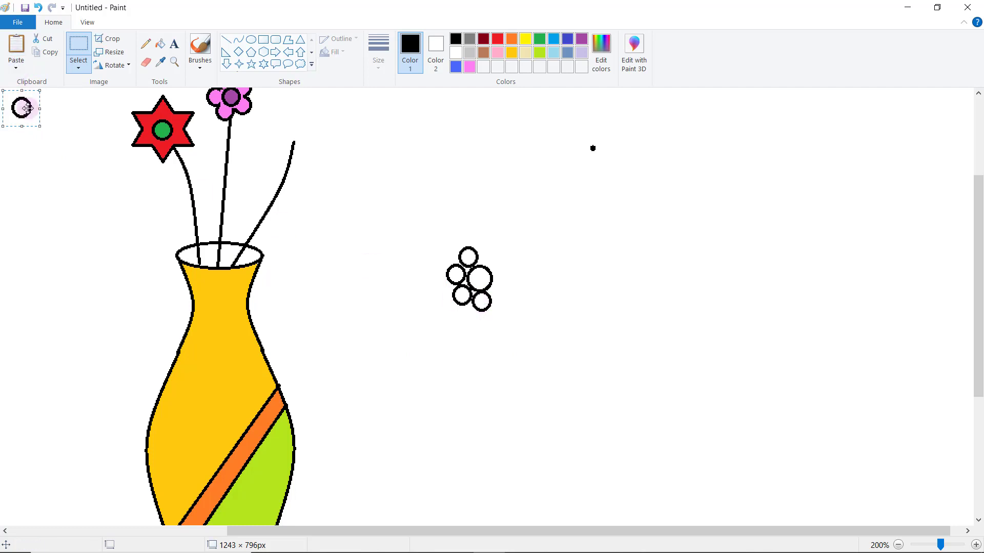
{"action": "left_click_drag", "start_coordinate": [27, 107], "coordinate": [500, 291]}
{"action": "left_click", "coordinate": [16, 49]}
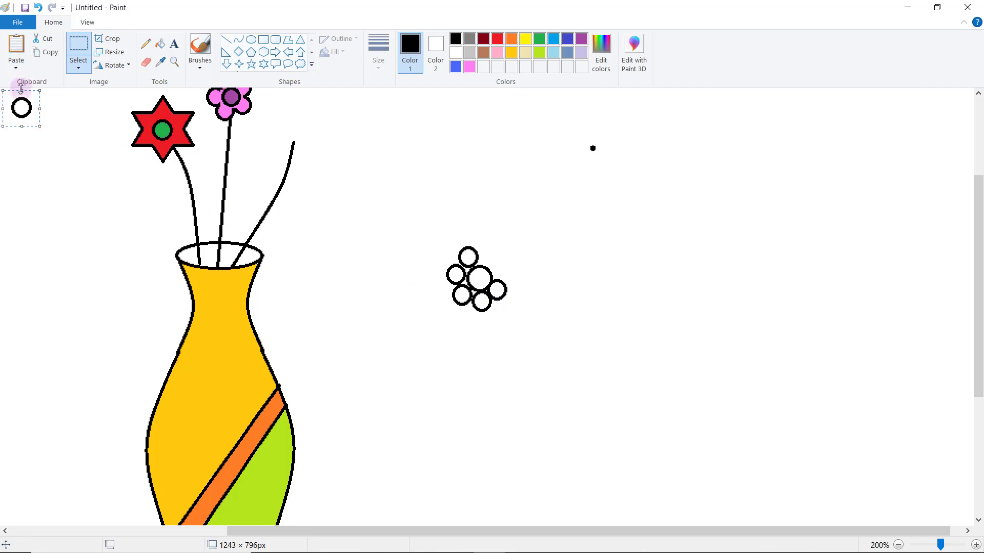
{"action": "left_click_drag", "start_coordinate": [23, 107], "coordinate": [487, 251]}
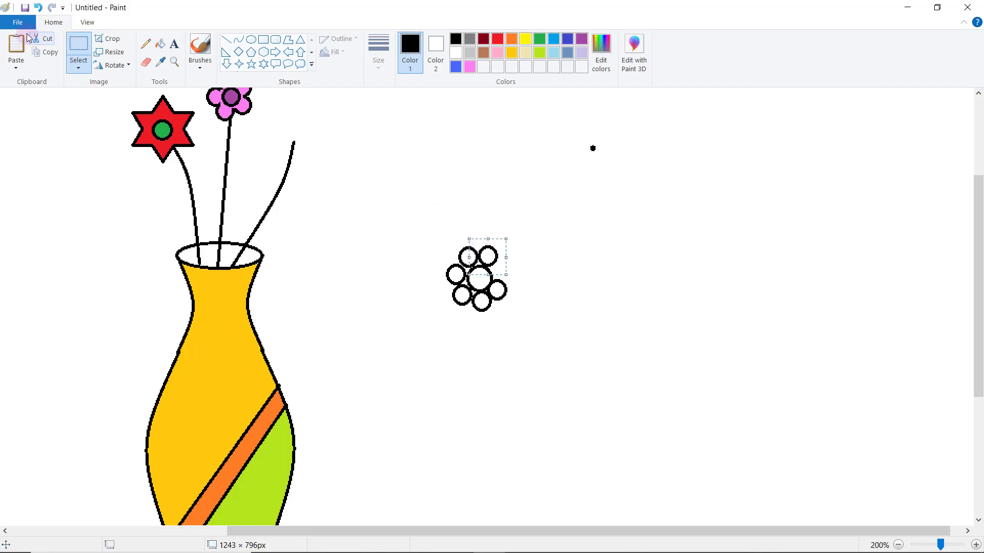
- Paste one more copy of the small circle and place it in the remaining gap to complete the petal ring around the centre circle
{"action": "left_click", "coordinate": [16, 48]}
{"action": "left_click_drag", "start_coordinate": [23, 107], "coordinate": [501, 270]}
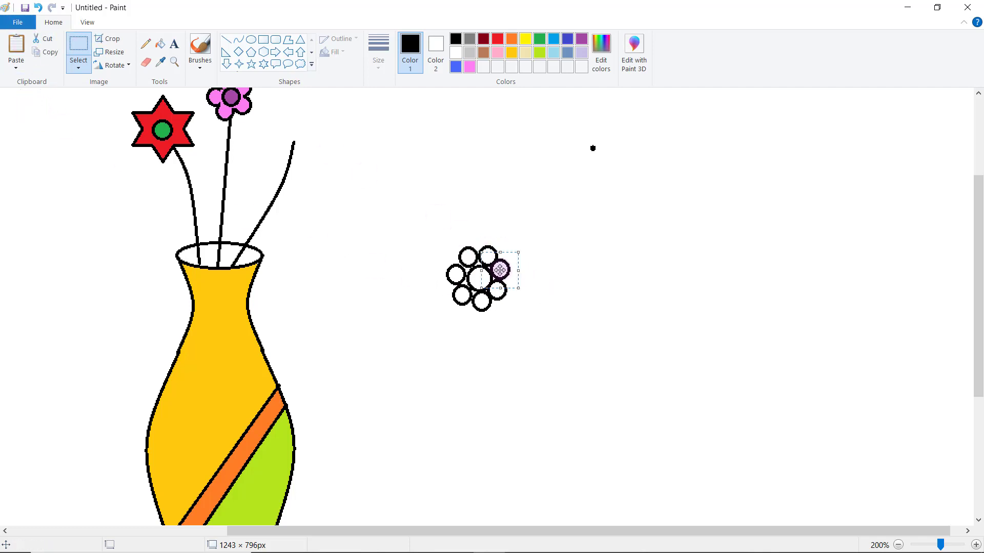
{"action": "left_click", "coordinate": [585, 262]}
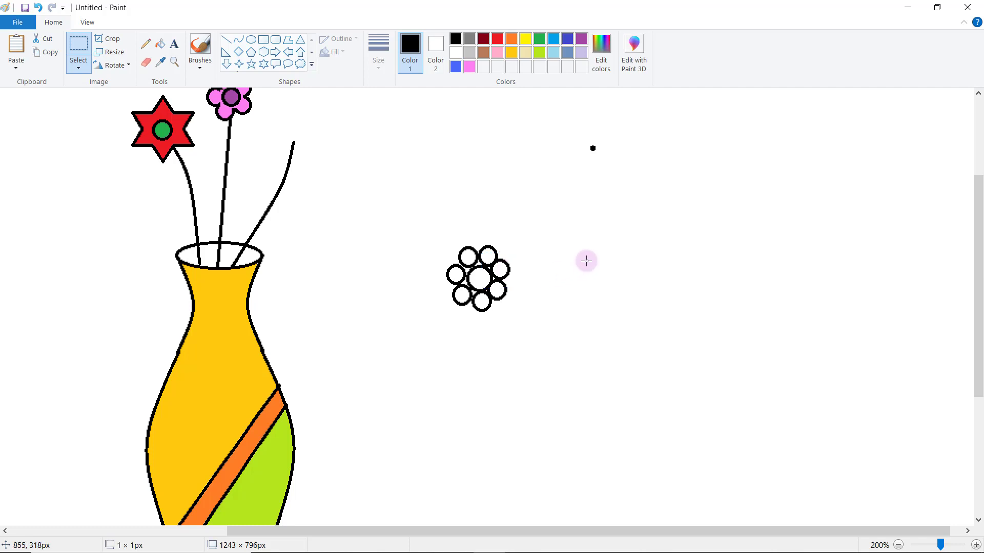
- Draw a short straight black line in each of the seven petals, running from the petal towards the flower's centre circle
{"action": "left_click", "coordinate": [226, 39]}
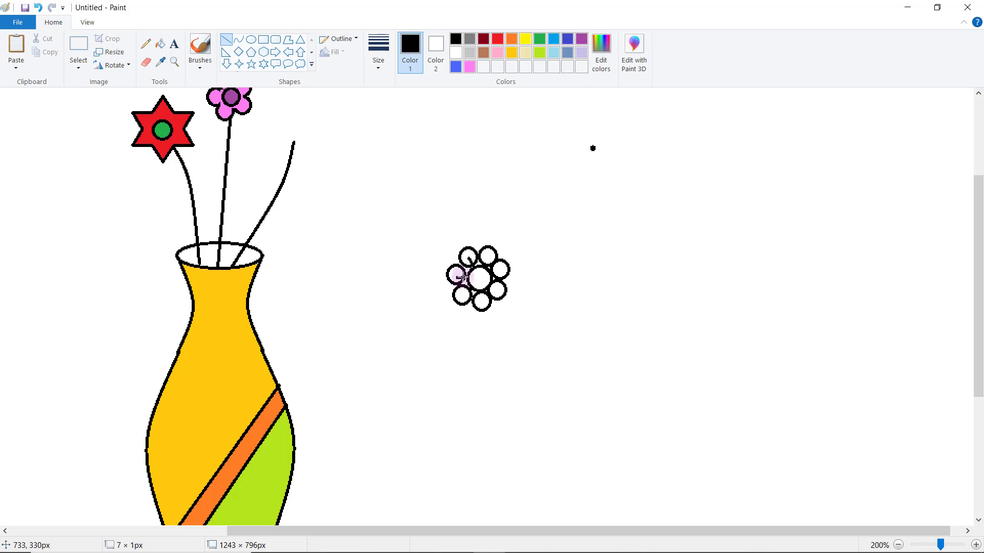
{"action": "left_click_drag", "start_coordinate": [463, 276], "coordinate": [463, 278]}
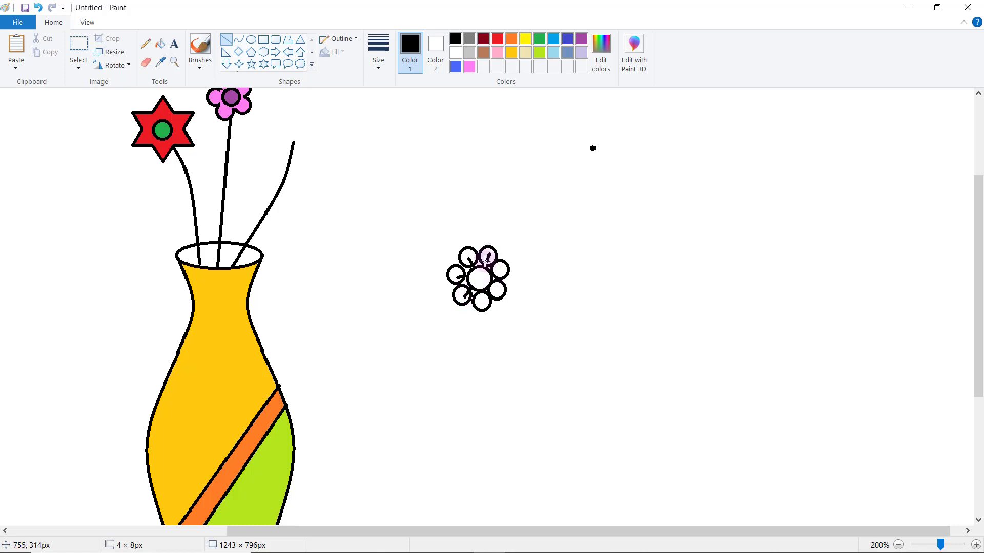
{"action": "mouse_move", "coordinate": [501, 270]}
{"action": "left_mouse_down"}
{"action": "mouse_move", "coordinate": [499, 292]}
{"action": "mouse_move", "coordinate": [482, 303]}
{"action": "left_mouse_up"}
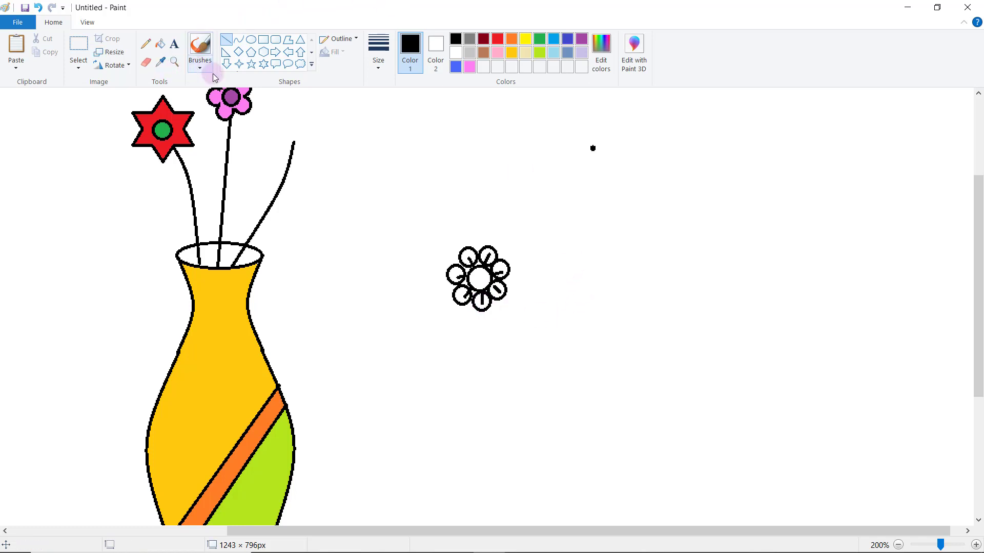
- Mix a soft lemon-yellow custom colour to use as the fill for the new flower's petals
{"action": "left_click", "coordinate": [160, 44]}
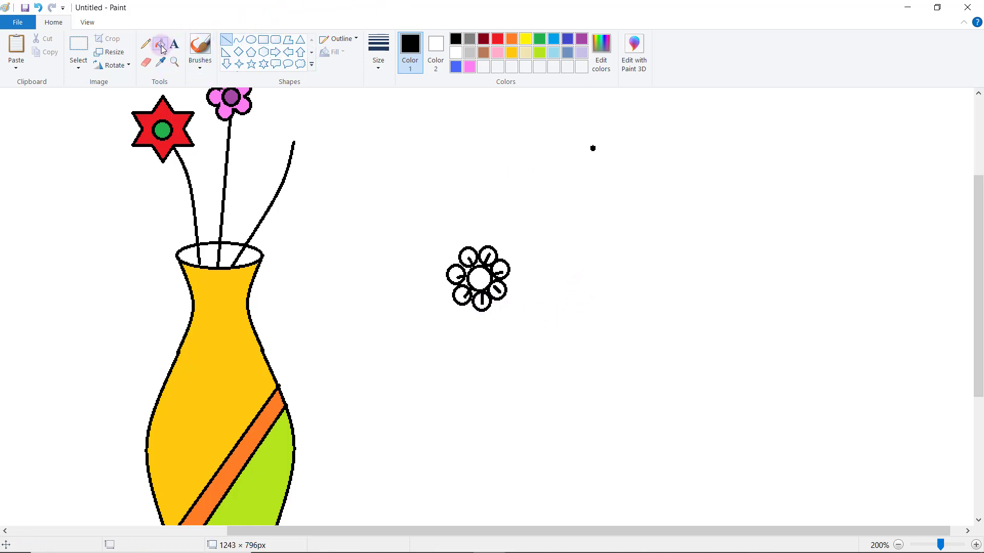
{"action": "left_click", "coordinate": [599, 69]}
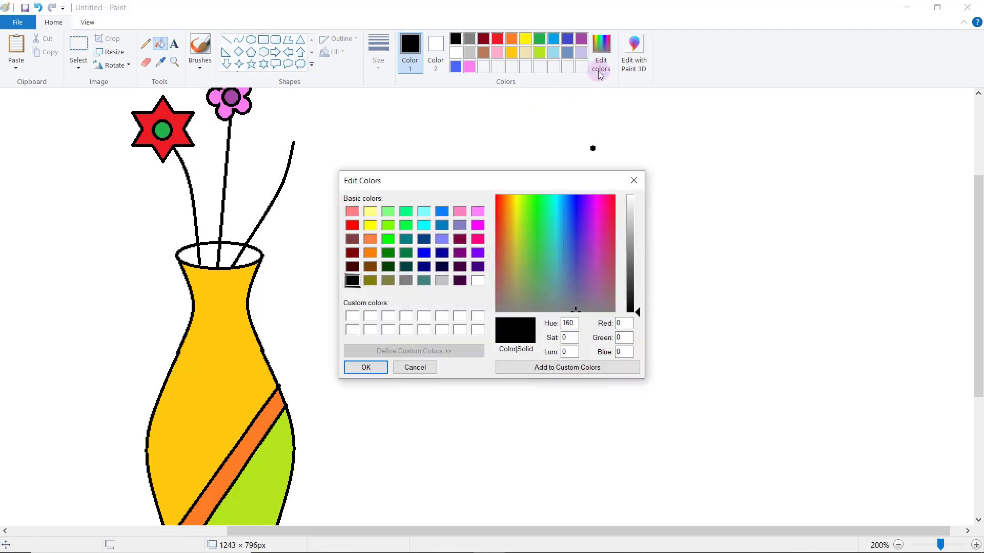
{"action": "mouse_move", "coordinate": [629, 239]}
{"action": "left_mouse_down"}
{"action": "mouse_move", "coordinate": [636, 264]}
{"action": "mouse_move", "coordinate": [636, 231]}
{"action": "mouse_move", "coordinate": [636, 242]}
{"action": "left_mouse_up"}
{"action": "left_click", "coordinate": [513, 245]}
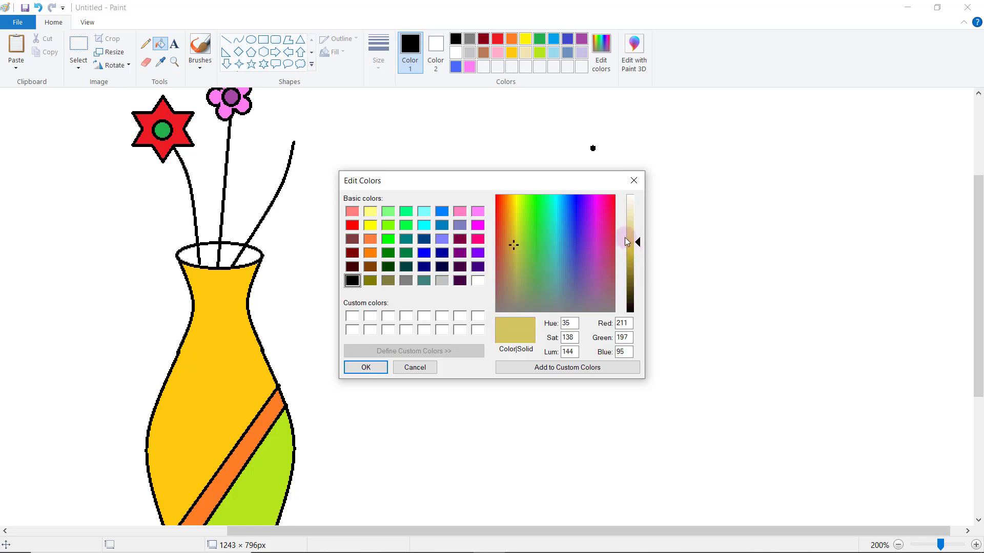
{"action": "left_click_drag", "start_coordinate": [516, 244], "coordinate": [518, 225]}
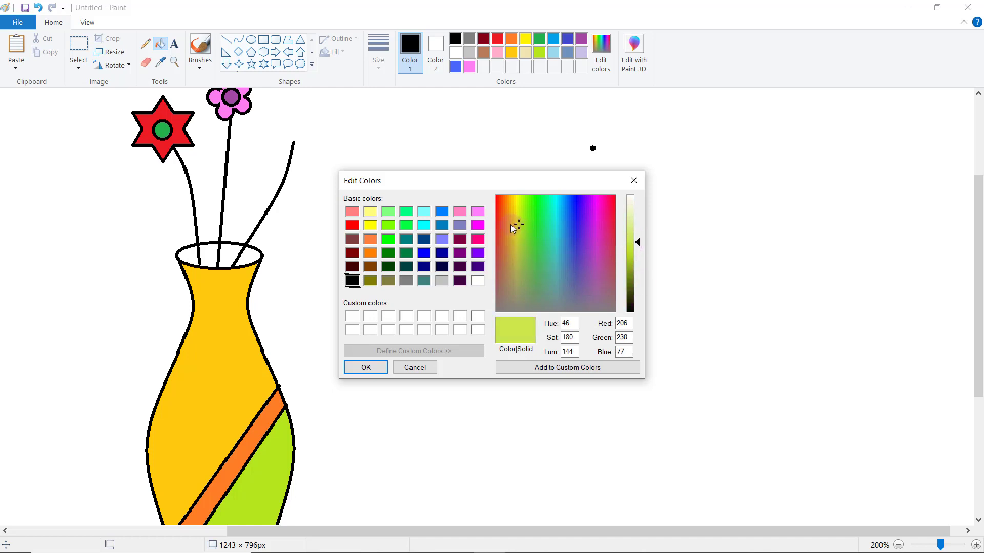
{"action": "left_click", "coordinate": [517, 206]}
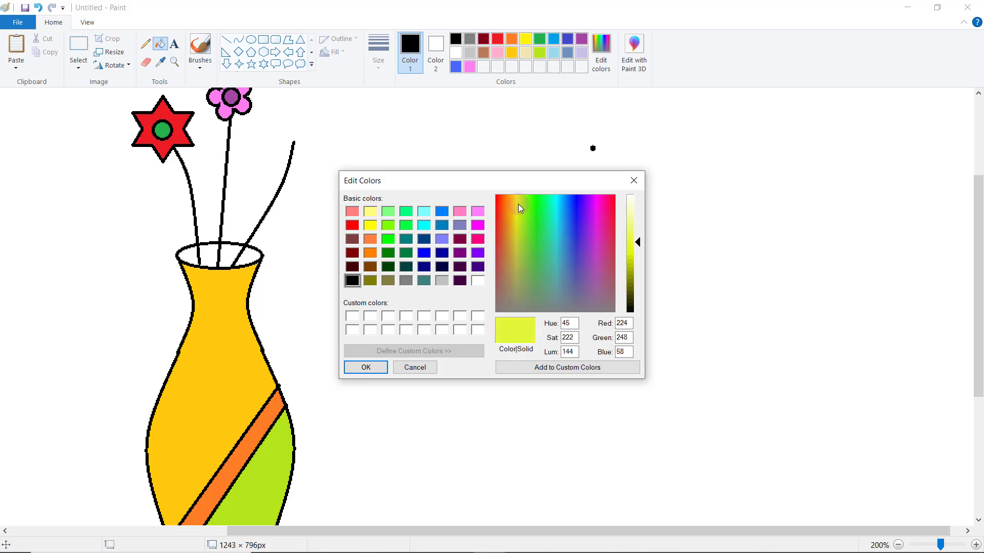
{"action": "mouse_move", "coordinate": [641, 241]}
{"action": "left_mouse_down"}
{"action": "mouse_move", "coordinate": [638, 223]}
{"action": "mouse_move", "coordinate": [638, 246]}
{"action": "left_mouse_up"}
{"action": "left_click", "coordinate": [516, 209]}
{"action": "left_click_drag", "start_coordinate": [517, 212], "coordinate": [517, 218]}
{"action": "left_click_drag", "start_coordinate": [638, 244], "coordinate": [638, 245]}
{"action": "left_click", "coordinate": [362, 369]}
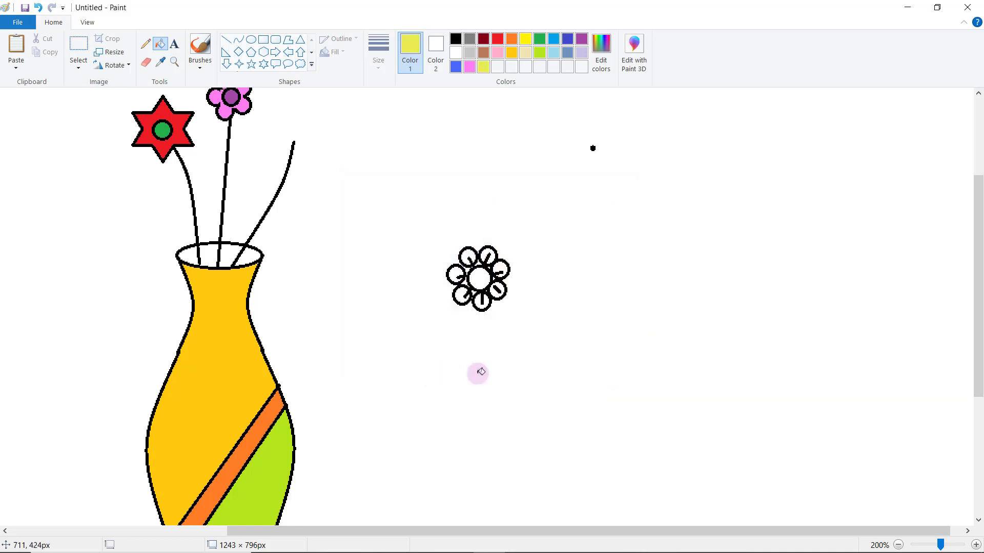
- Fill all seven round petals of the new flower with the custom yellow
{"action": "left_click", "coordinate": [502, 269]}
{"action": "left_click", "coordinate": [489, 254]}
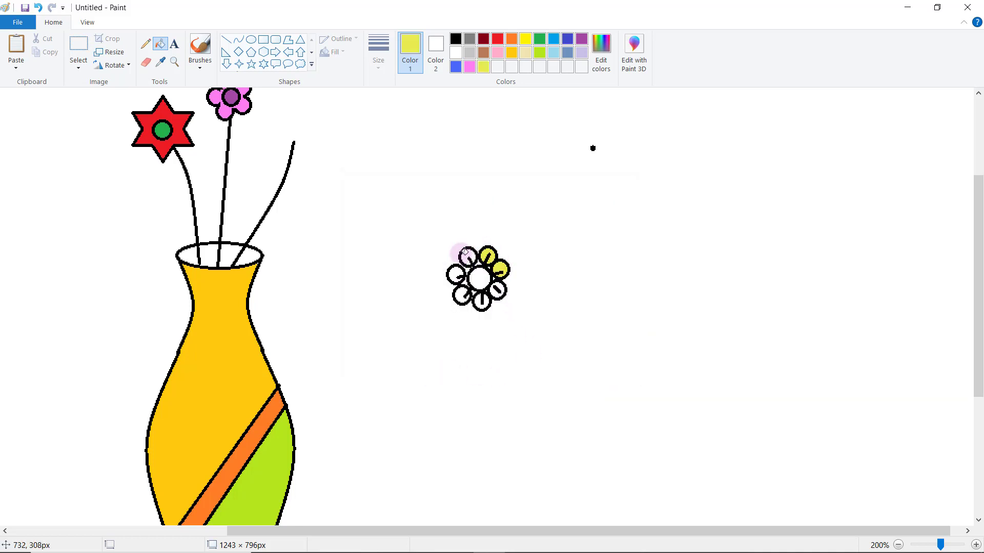
{"action": "left_click", "coordinate": [455, 275]}
{"action": "left_click", "coordinate": [462, 296]}
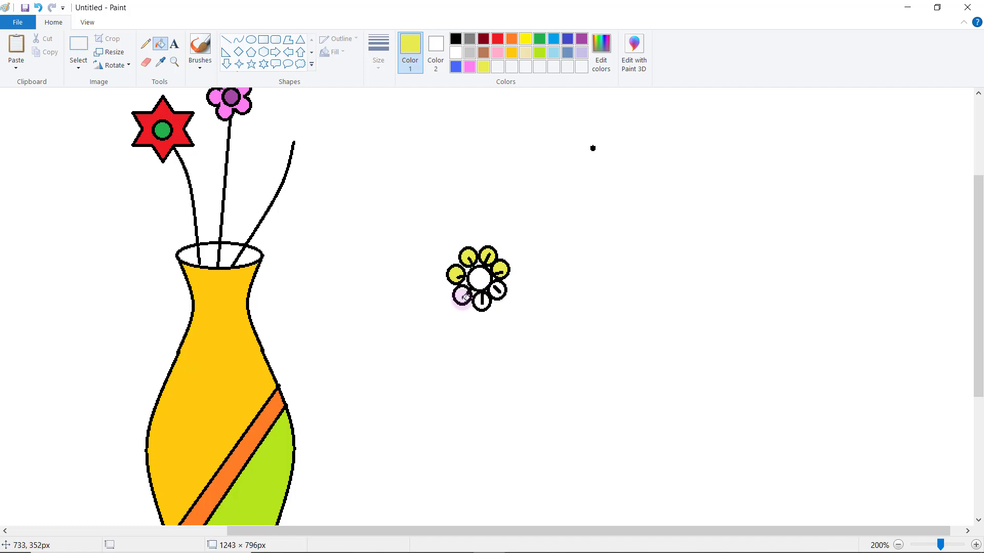
{"action": "left_click", "coordinate": [482, 303]}
{"action": "left_click", "coordinate": [498, 289]}
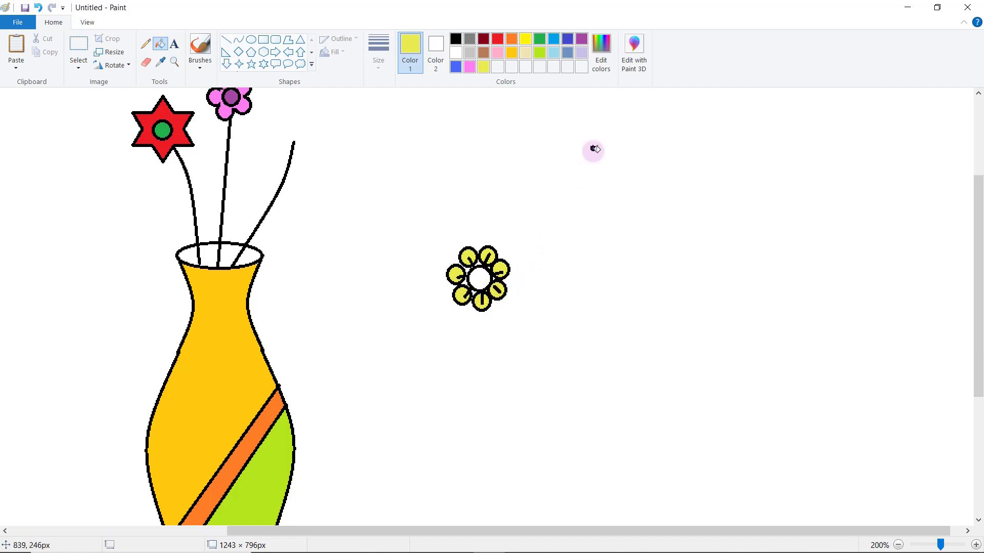
- Fill the new flower's centre circle with gold
{"action": "left_click", "coordinate": [526, 53]}
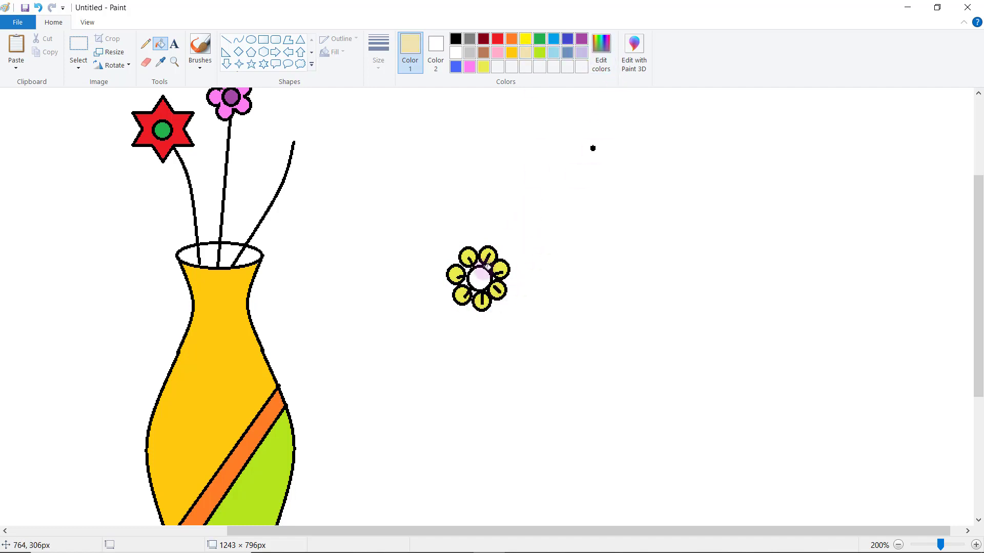
{"action": "left_click", "coordinate": [481, 275]}
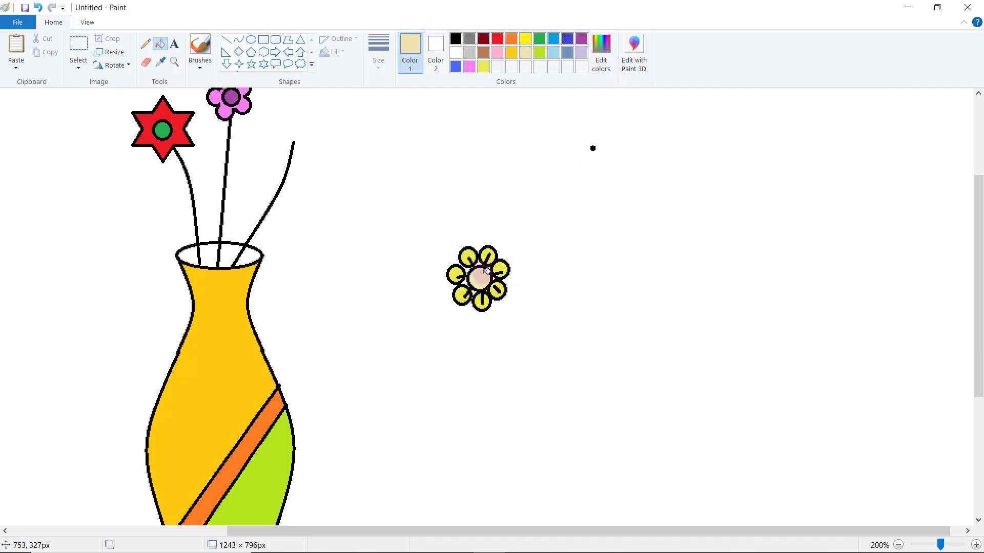
{"action": "left_click", "coordinate": [512, 53]}
{"action": "left_click", "coordinate": [480, 279]}
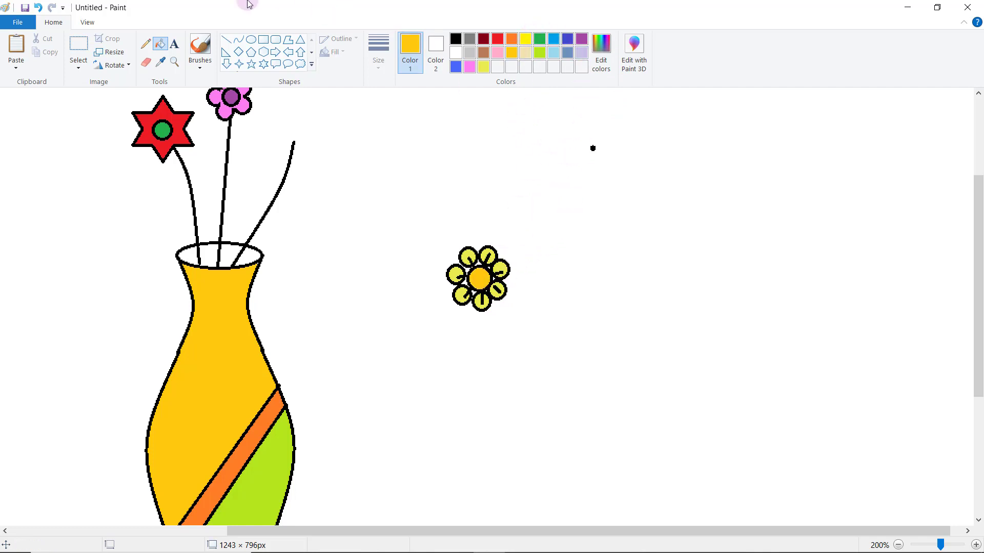
- Dot the gold centre of the new flower with several small black brush marks
{"action": "left_click", "coordinate": [455, 39]}
{"action": "left_click", "coordinate": [199, 69]}
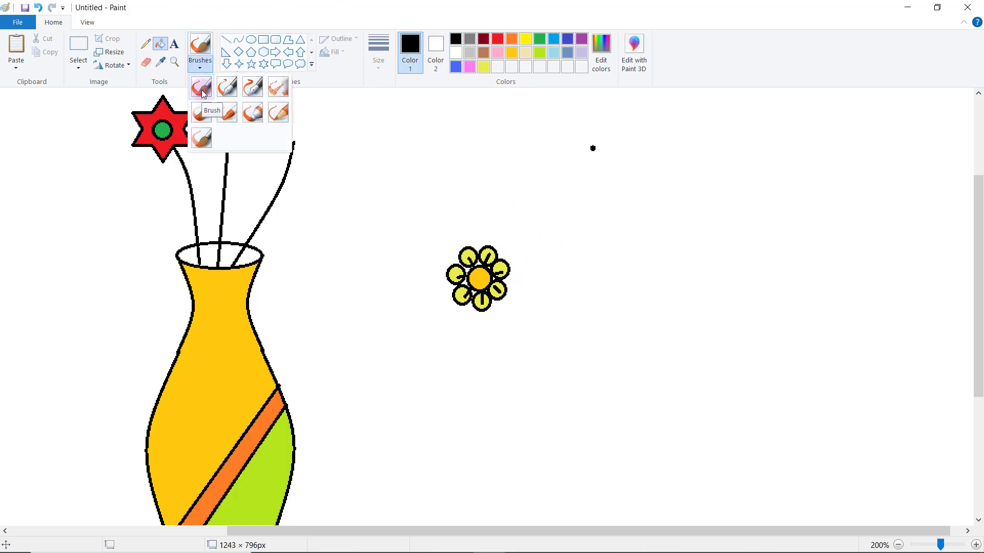
{"action": "left_click", "coordinate": [203, 93]}
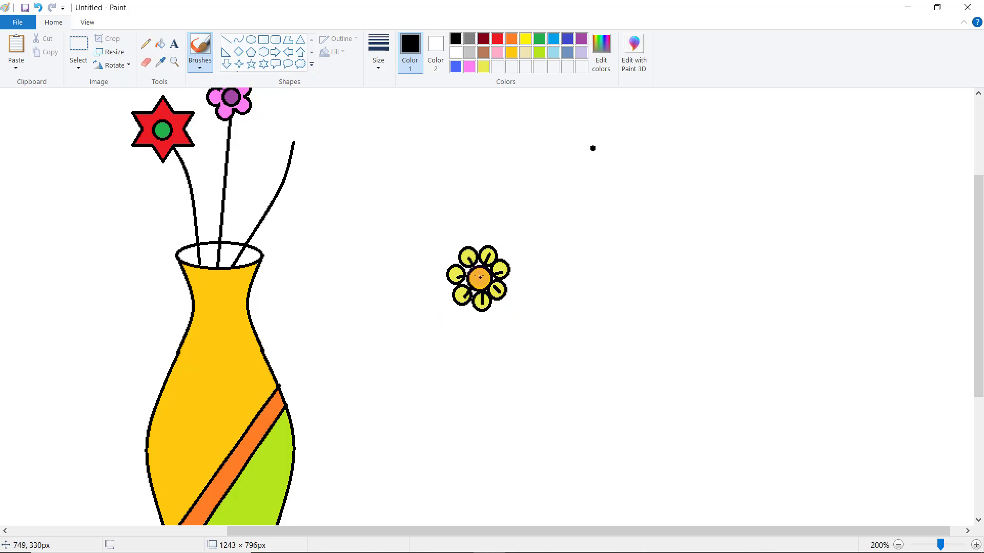
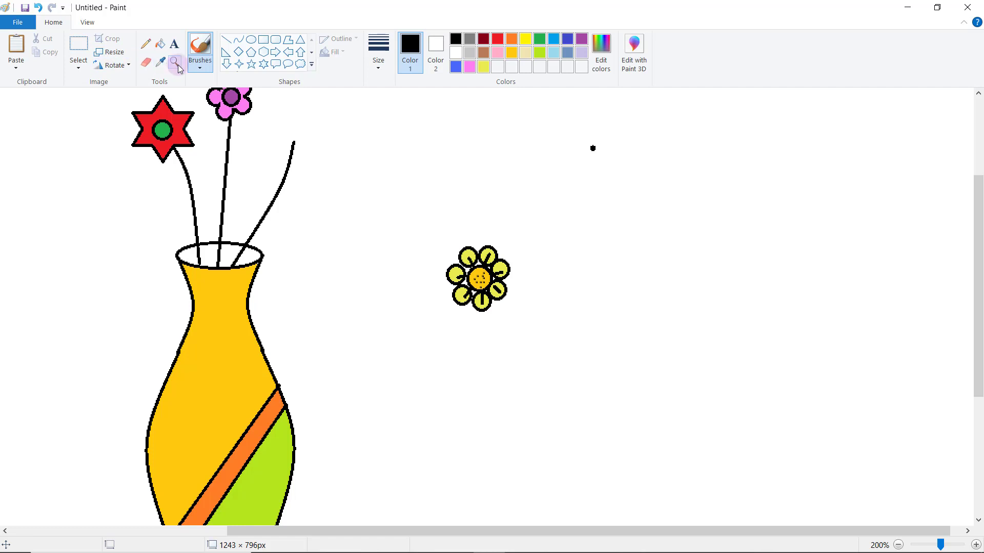
- Select the finished yellow flower and move it onto the tip of the third, empty stem of the vase
{"action": "left_click", "coordinate": [175, 62]}
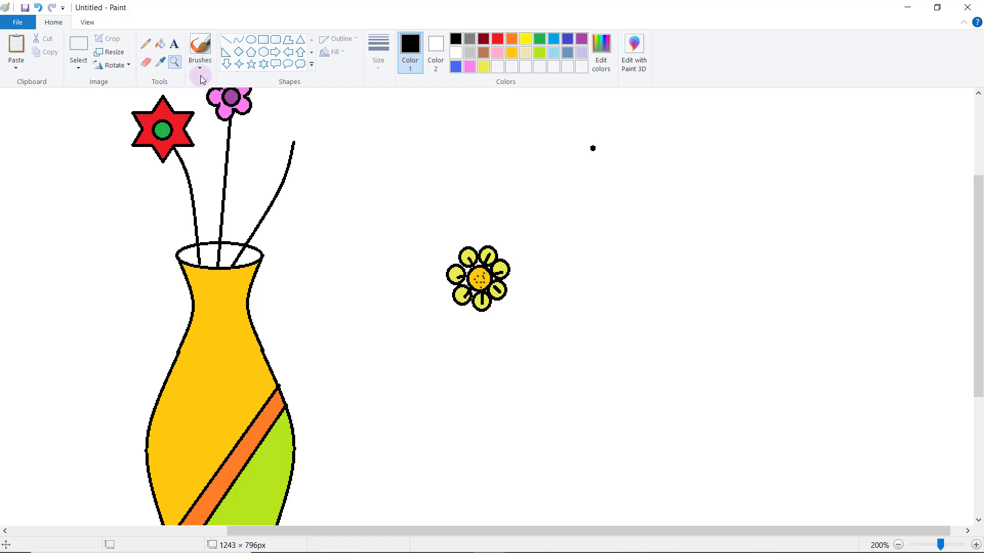
{"action": "right_click", "coordinate": [459, 284]}
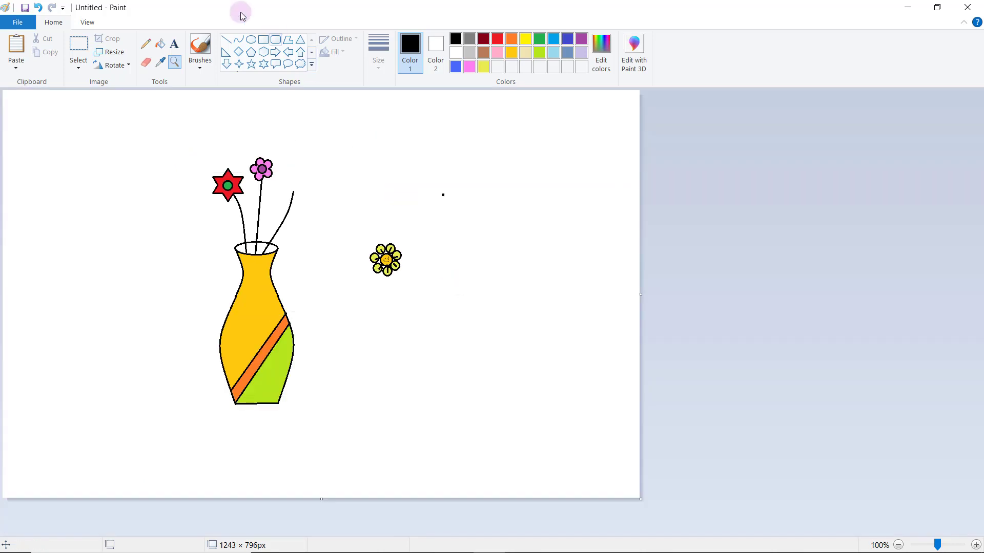
{"action": "left_click", "coordinate": [78, 47]}
{"action": "left_click_drag", "start_coordinate": [354, 233], "coordinate": [411, 293]}
{"action": "left_click_drag", "start_coordinate": [390, 260], "coordinate": [300, 182]}
{"action": "left_click", "coordinate": [384, 267]}
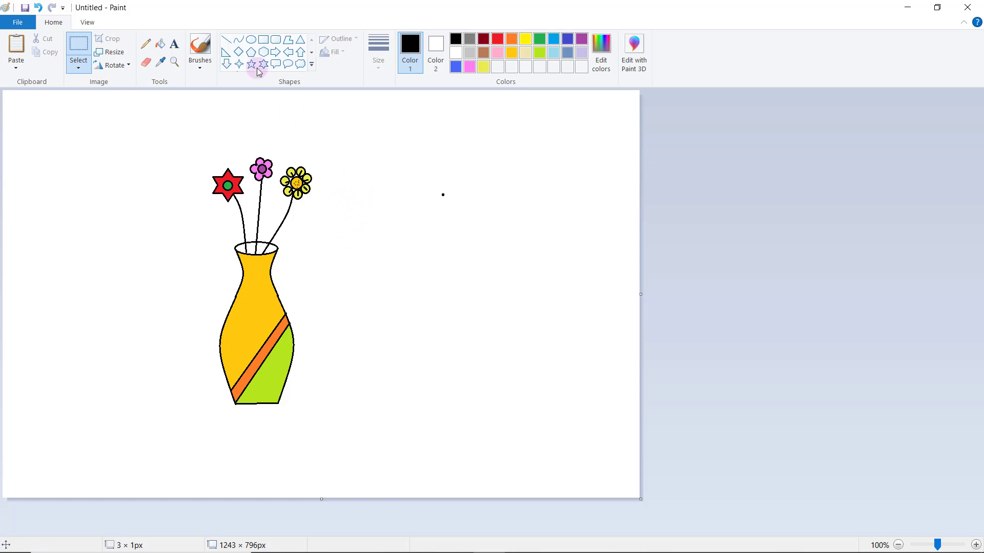
- Draw a black curve about 71 × 37 px with an upward bend in the empty area beside the vase as a leaf's upper edge
{"action": "left_click", "coordinate": [239, 41]}
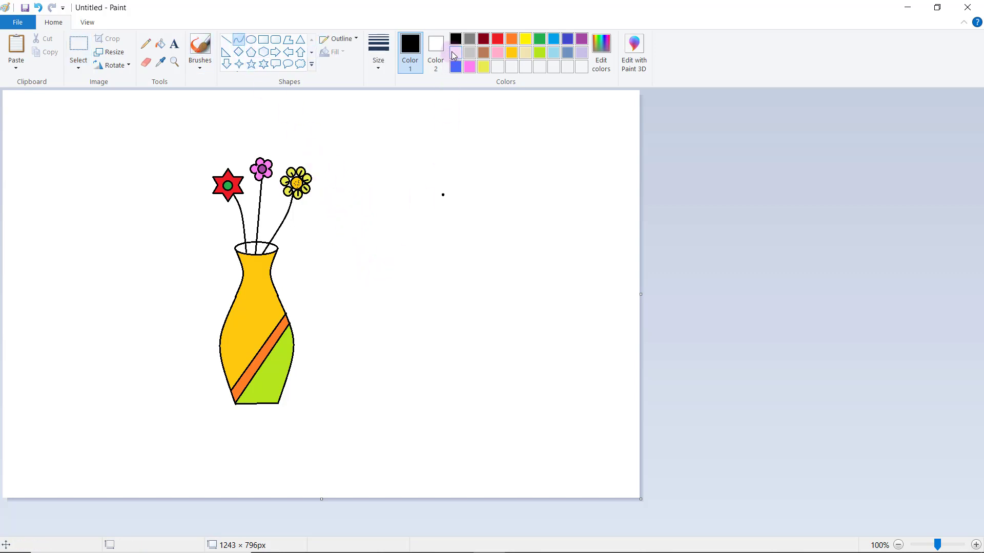
{"action": "left_click_drag", "start_coordinate": [395, 274], "coordinate": [431, 256]}
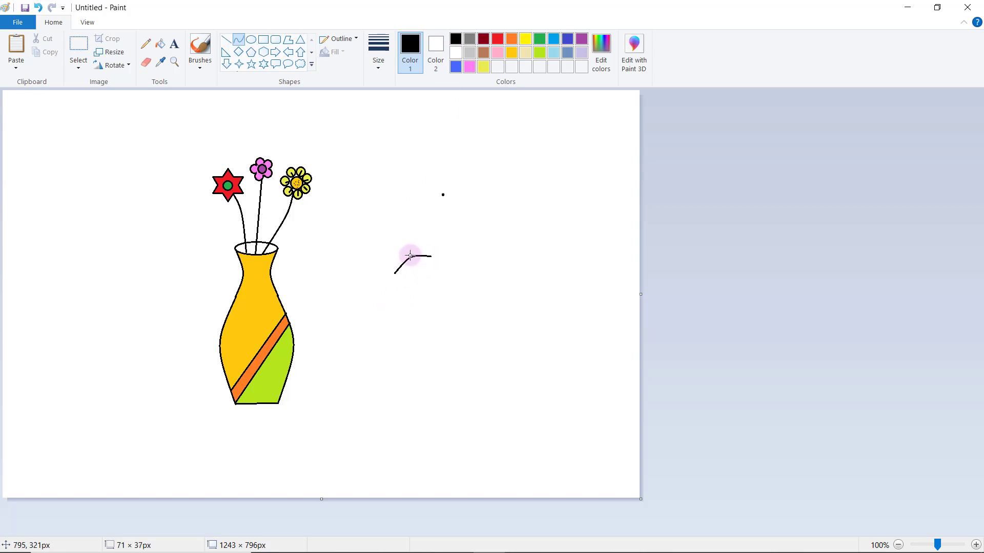
{"action": "left_click_drag", "start_coordinate": [404, 259], "coordinate": [410, 259]}
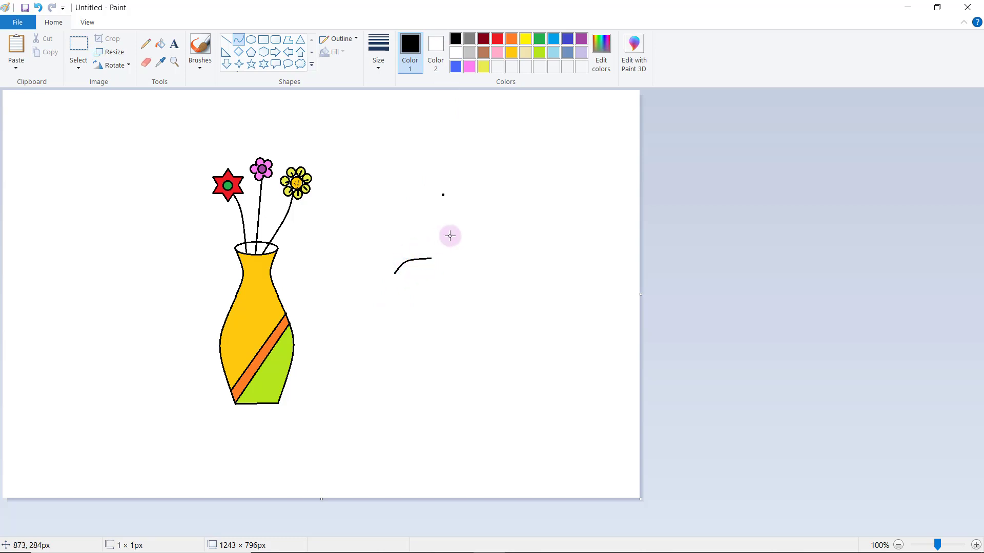
- Copy the leaf curve with a selection about 110 × 99 px and paste a duplicate of it
{"action": "left_click", "coordinate": [79, 43]}
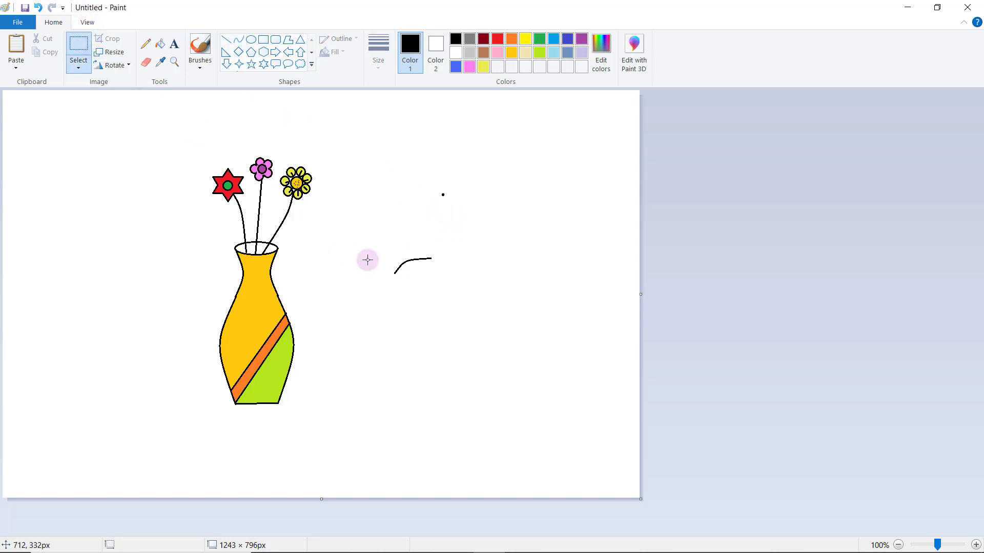
{"action": "left_click_drag", "start_coordinate": [386, 239], "coordinate": [442, 290]}
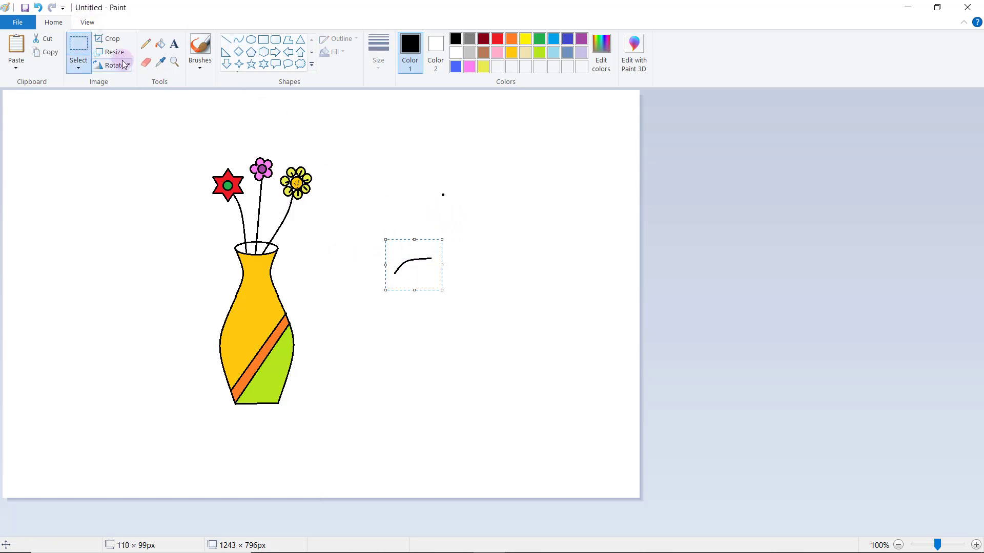
{"action": "left_click", "coordinate": [50, 53]}
{"action": "left_click", "coordinate": [16, 47]}
- Rotate the pasted curve by 180° overall and place it beneath the original curve so the ends meet in a closed leaf outline
{"action": "left_click", "coordinate": [128, 65]}
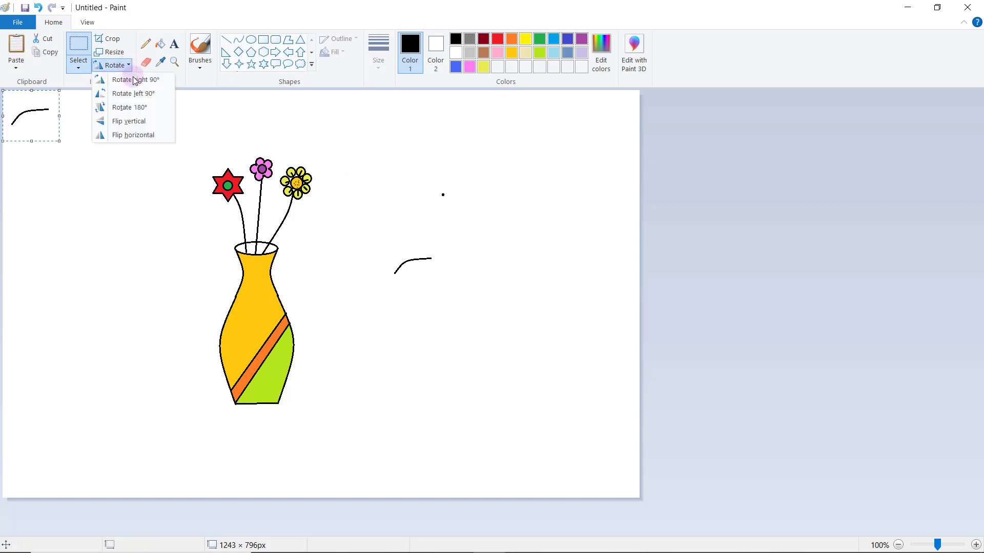
{"action": "left_click", "coordinate": [132, 92]}
{"action": "left_click", "coordinate": [129, 65]}
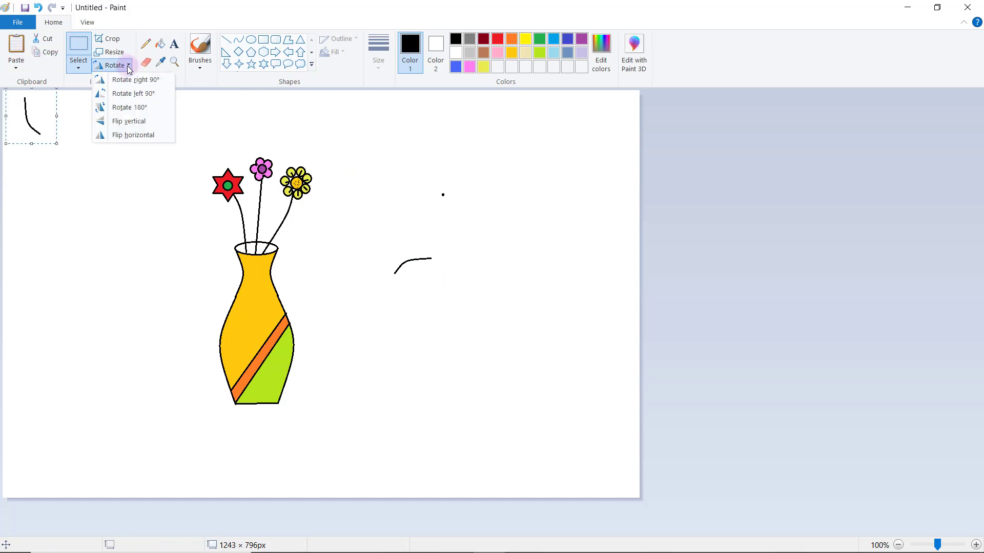
{"action": "left_click", "coordinate": [136, 108]}
{"action": "left_click", "coordinate": [129, 66]}
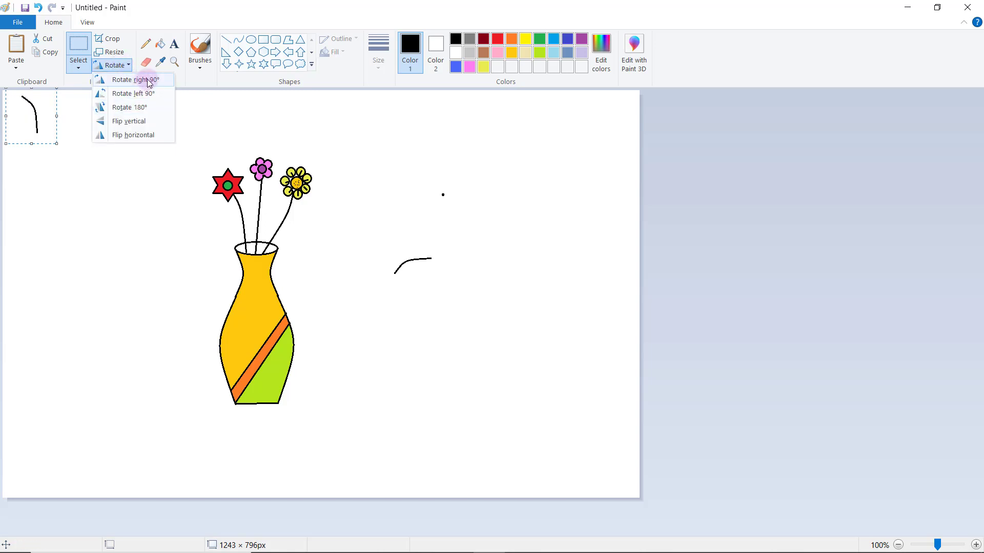
{"action": "left_click", "coordinate": [139, 79]}
{"action": "left_click_drag", "start_coordinate": [46, 118], "coordinate": [423, 279]}
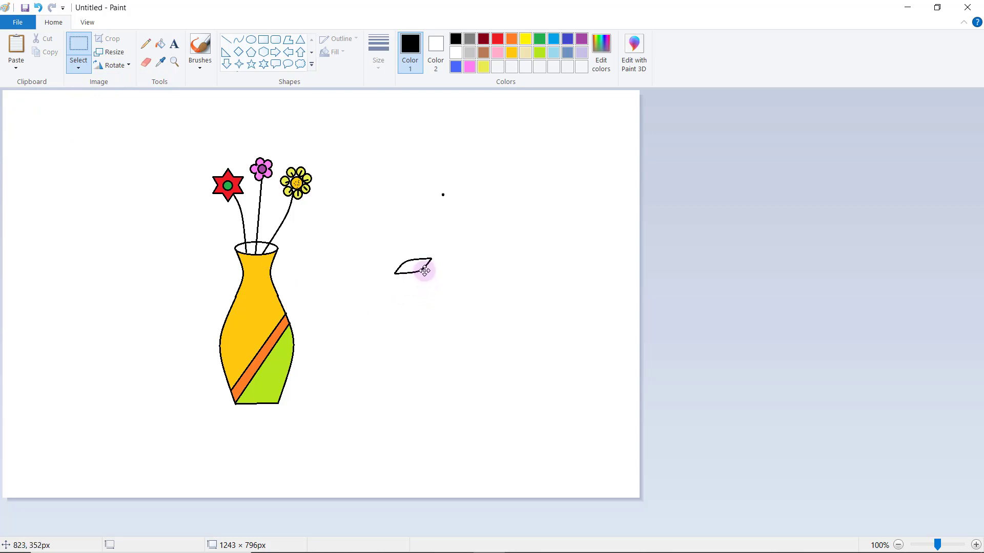
{"action": "left_click_drag", "start_coordinate": [425, 271], "coordinate": [424, 272]}
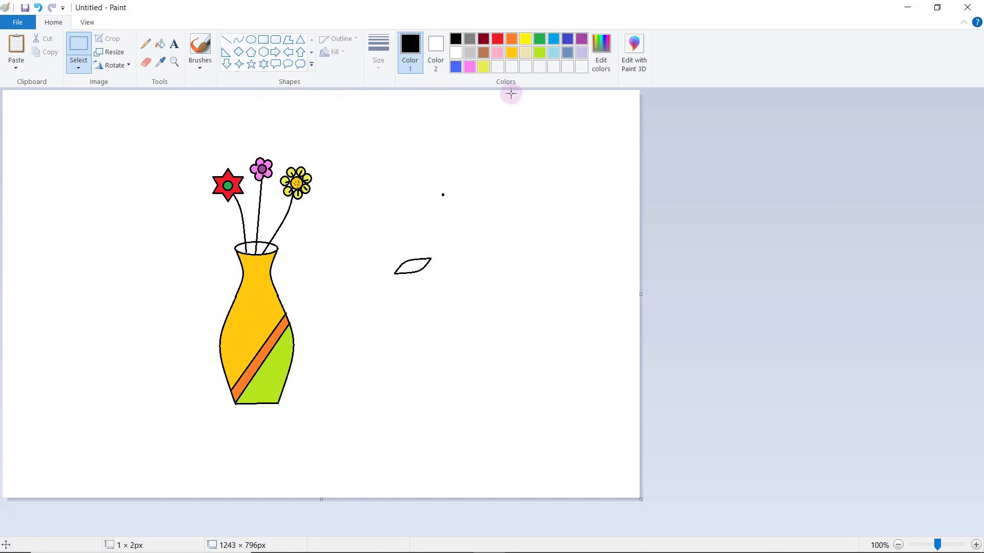
- Fill the leaf outline with lime, then darken that colour to red 104, green 134, blue 15 and refill the leaf
{"action": "left_click", "coordinate": [166, 47]}
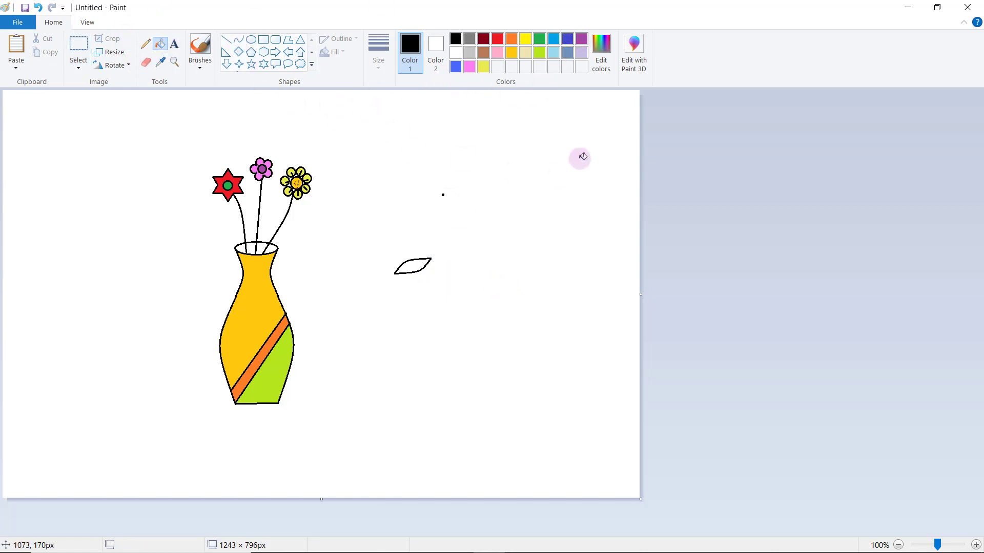
{"action": "left_click", "coordinate": [540, 53]}
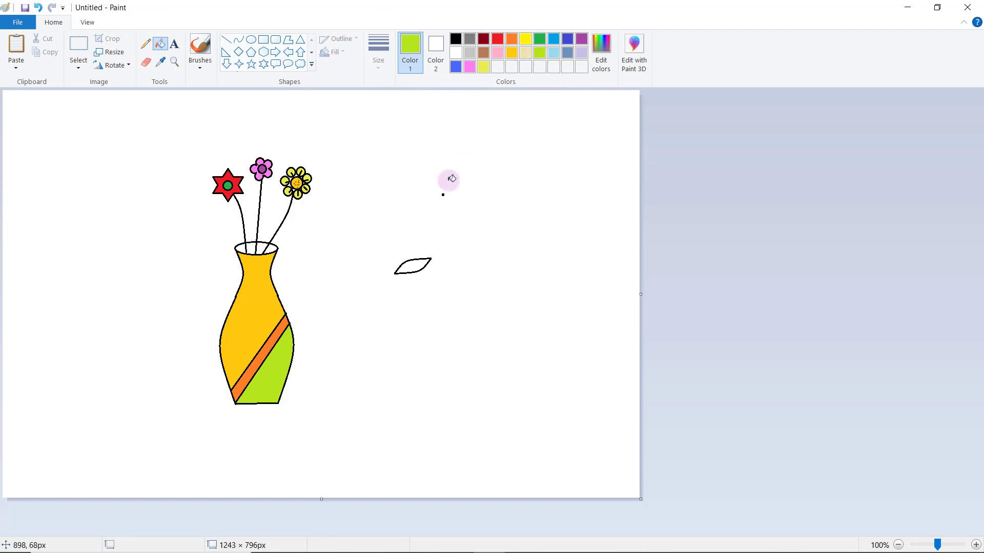
{"action": "left_click", "coordinate": [413, 266]}
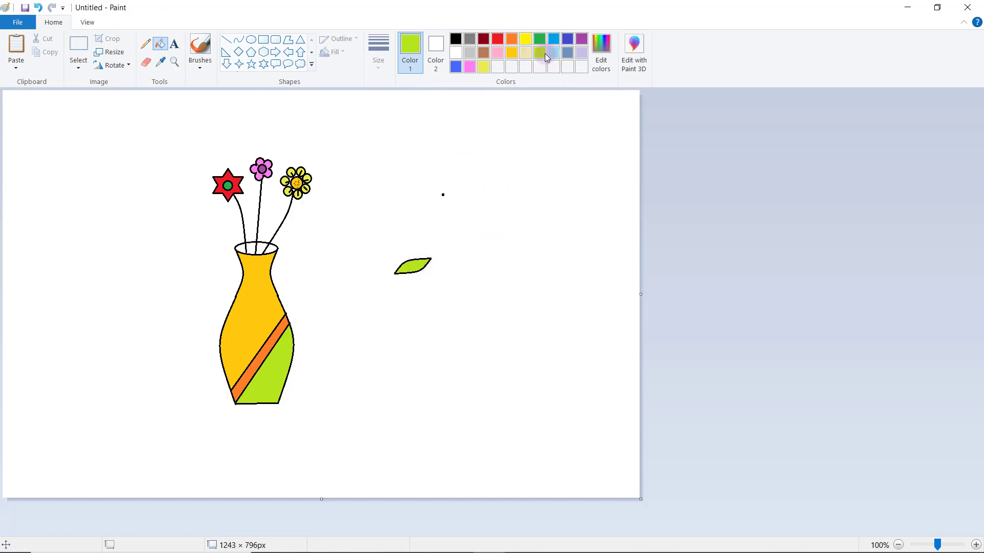
{"action": "left_click", "coordinate": [601, 52]}
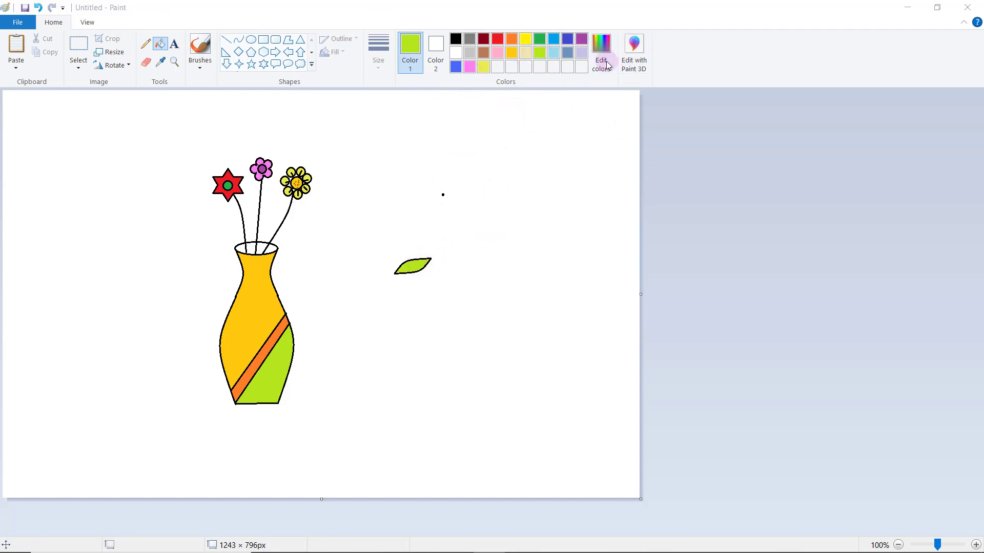
{"action": "left_click_drag", "start_coordinate": [640, 256], "coordinate": [640, 284]}
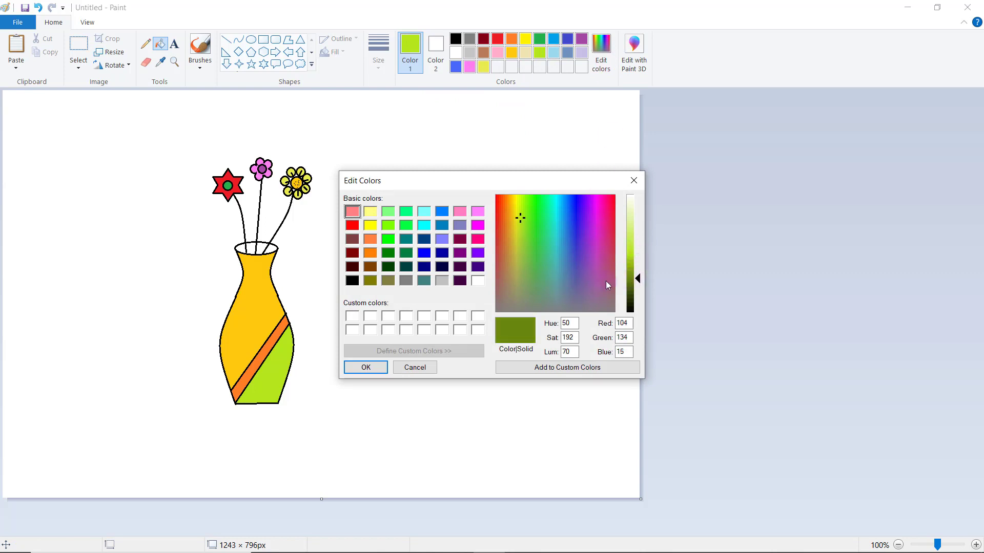
{"action": "left_click", "coordinate": [366, 367]}
{"action": "left_click", "coordinate": [419, 268]}
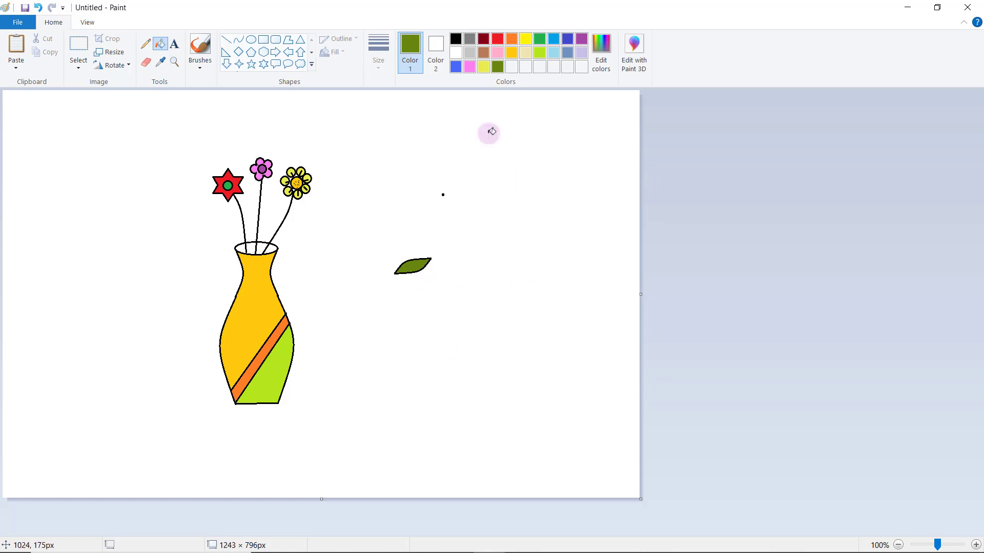
- Copy the green leaf with a selection about 126 × 99 px and paste a duplicate of it
{"action": "left_click", "coordinate": [78, 45]}
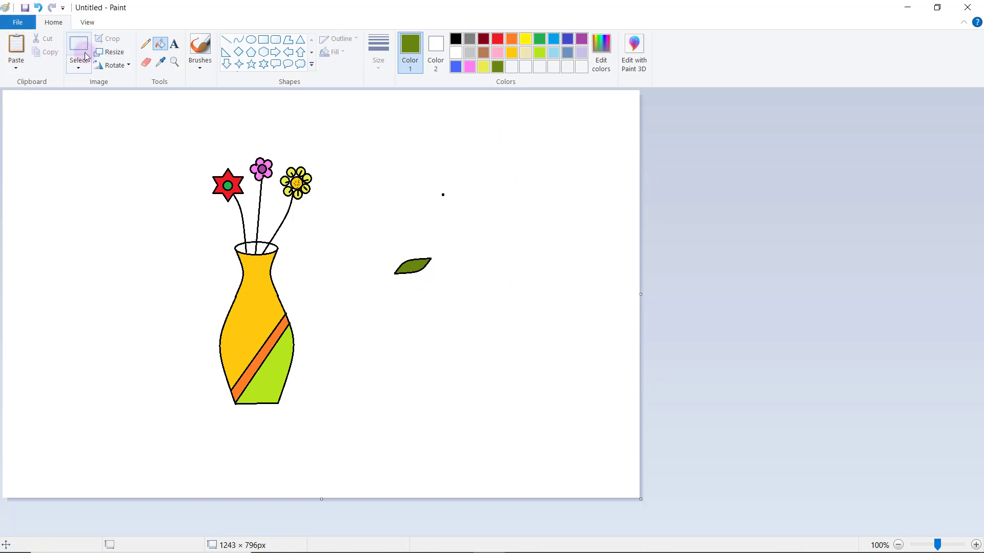
{"action": "left_click_drag", "start_coordinate": [383, 244], "coordinate": [388, 246]}
{"action": "mouse_move", "coordinate": [419, 274]}
{"action": "left_mouse_down"}
{"action": "mouse_move", "coordinate": [449, 294]}
{"action": "mouse_move", "coordinate": [436, 270]}
{"action": "left_mouse_up"}
{"action": "left_click", "coordinate": [48, 53]}
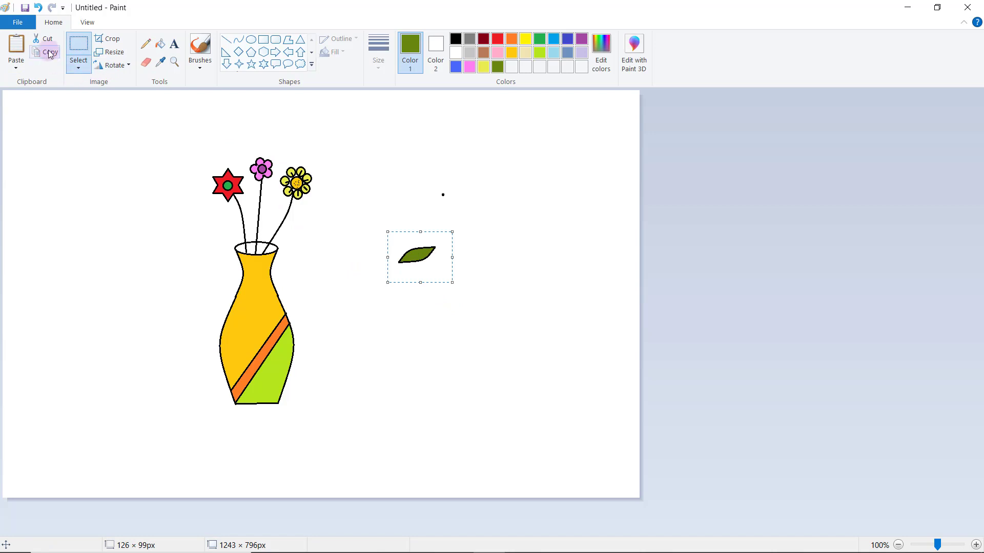
{"action": "left_click", "coordinate": [16, 45]}
- Flip the pasted leaf horizontally, shrink it and attach it to the right side of the yellow flower's stem
{"action": "left_click_drag", "start_coordinate": [44, 133], "coordinate": [79, 179]}
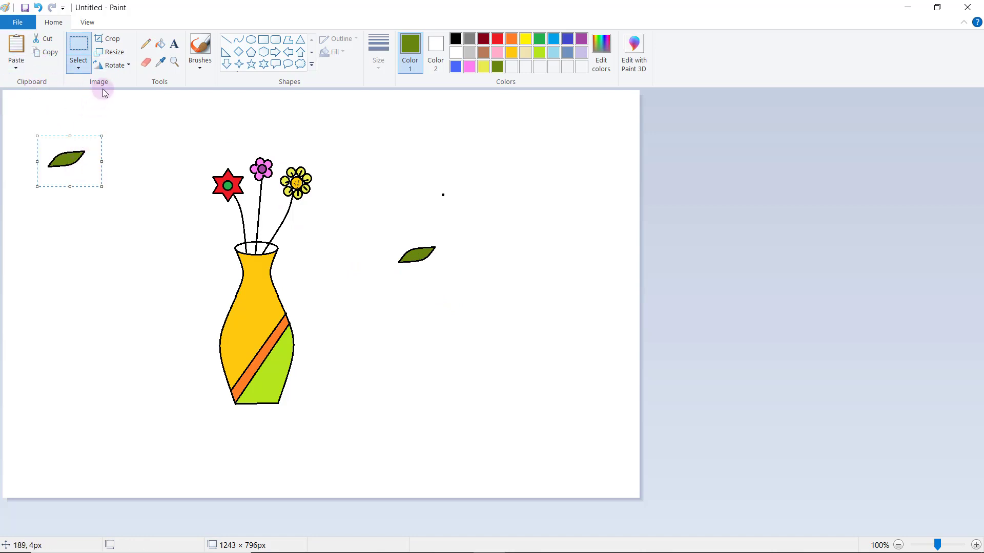
{"action": "left_click", "coordinate": [121, 65]}
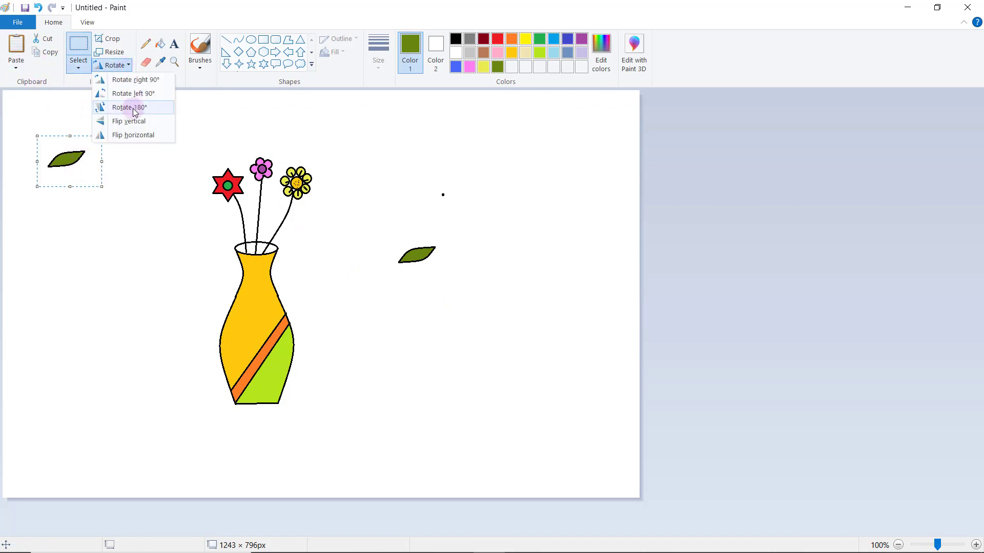
{"action": "left_click", "coordinate": [137, 135]}
{"action": "left_click_drag", "start_coordinate": [72, 165], "coordinate": [288, 236]}
- Shrink the original leaf's selection to about 46 × 50 px and paste another full-size leaf
{"action": "left_click_drag", "start_coordinate": [390, 235], "coordinate": [441, 276]}
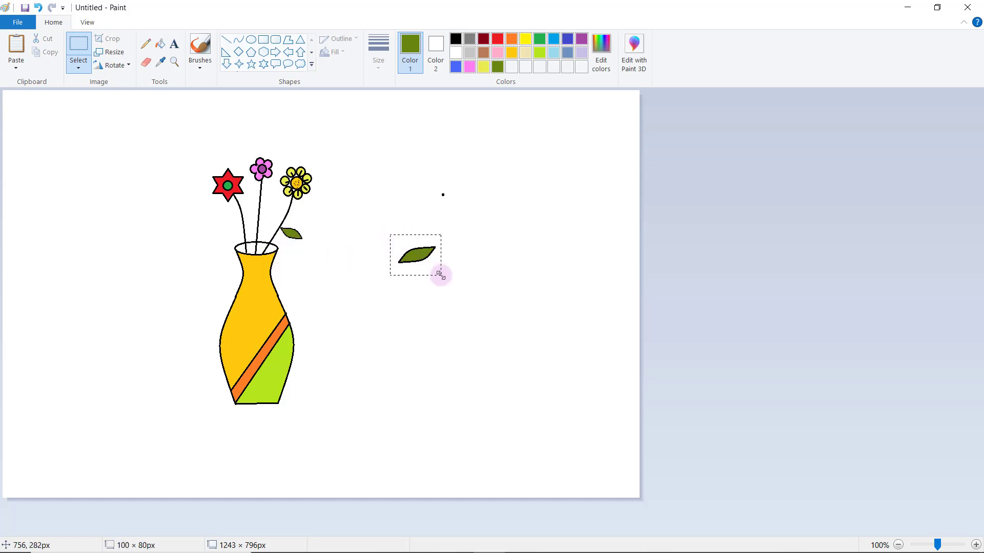
{"action": "left_click_drag", "start_coordinate": [441, 235], "coordinate": [413, 269]}
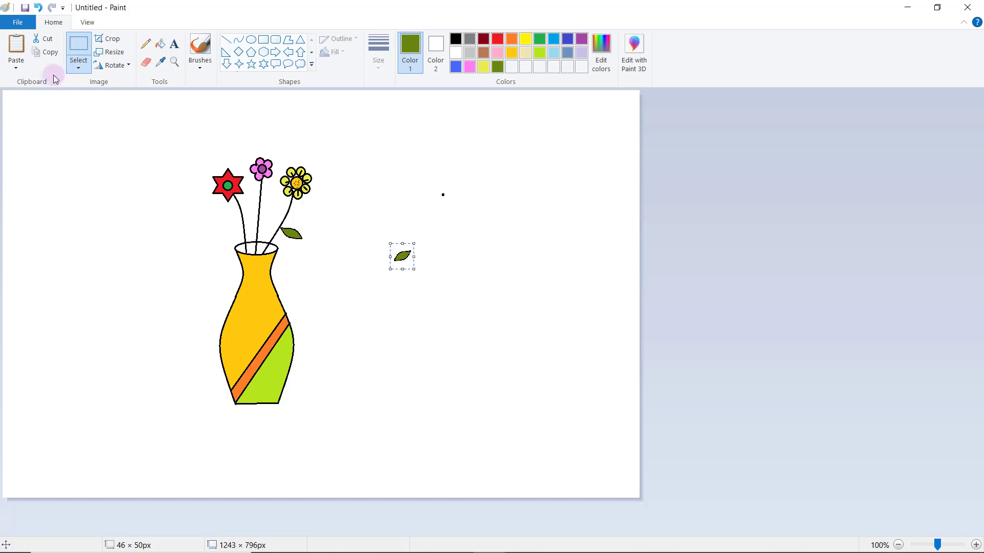
{"action": "left_click", "coordinate": [20, 47]}
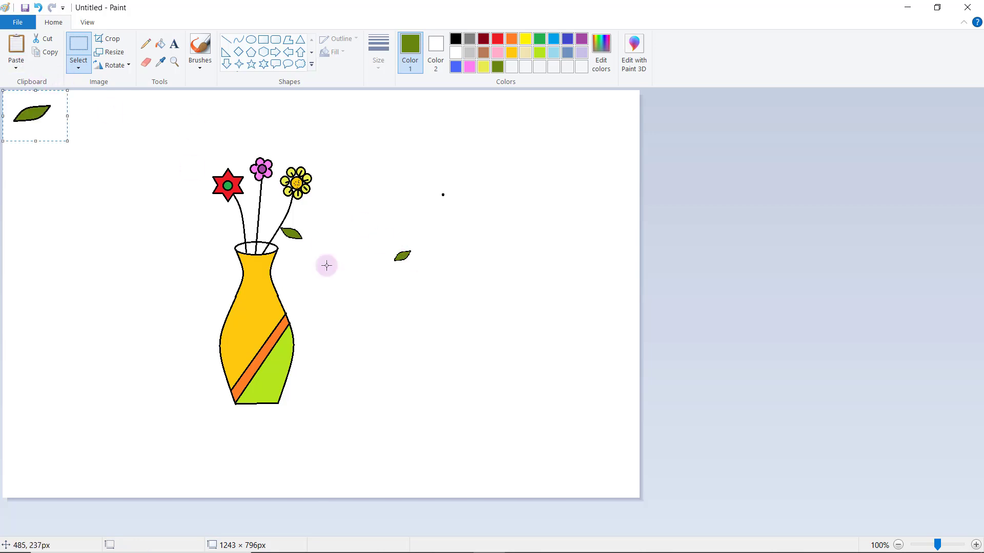
- Move the small leaf onto the right side of the pink flower's stem and paste a copy of it
{"action": "left_click", "coordinate": [82, 45]}
{"action": "left_click_drag", "start_coordinate": [379, 238], "coordinate": [271, 208]}
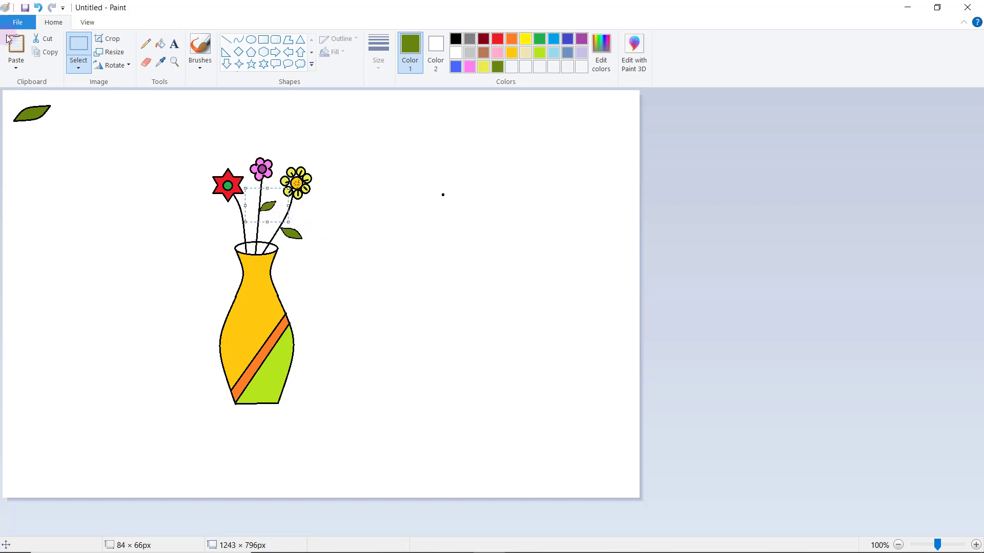
{"action": "left_click", "coordinate": [46, 53]}
{"action": "left_click", "coordinate": [20, 52]}
- Flip the small leaf copy horizontally and attach it to the right side of the red flower's stem
{"action": "left_click_drag", "start_coordinate": [25, 108], "coordinate": [94, 207]}
{"action": "left_click", "coordinate": [112, 66]}
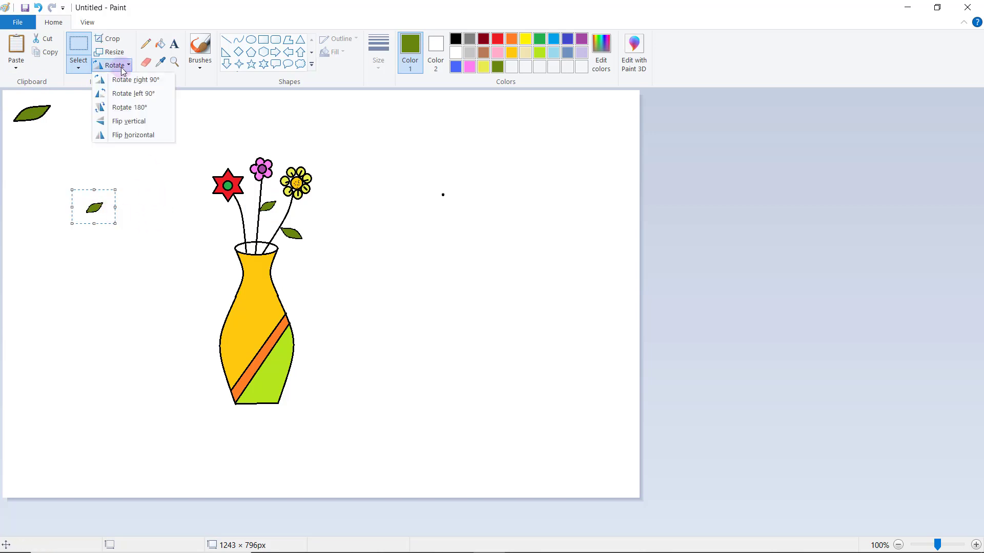
{"action": "left_click", "coordinate": [134, 135]}
{"action": "left_click_drag", "start_coordinate": [92, 207], "coordinate": [251, 217]}
{"action": "left_click", "coordinate": [343, 267]}
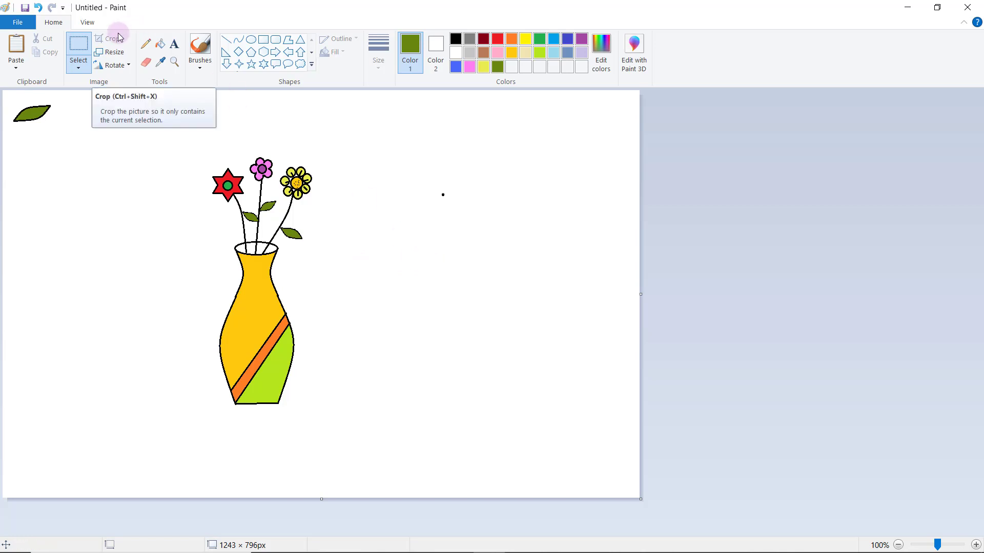
- Delete the stray black dot and the leftover full-size leaf from the empty areas around the vase
{"action": "left_click", "coordinate": [83, 53]}
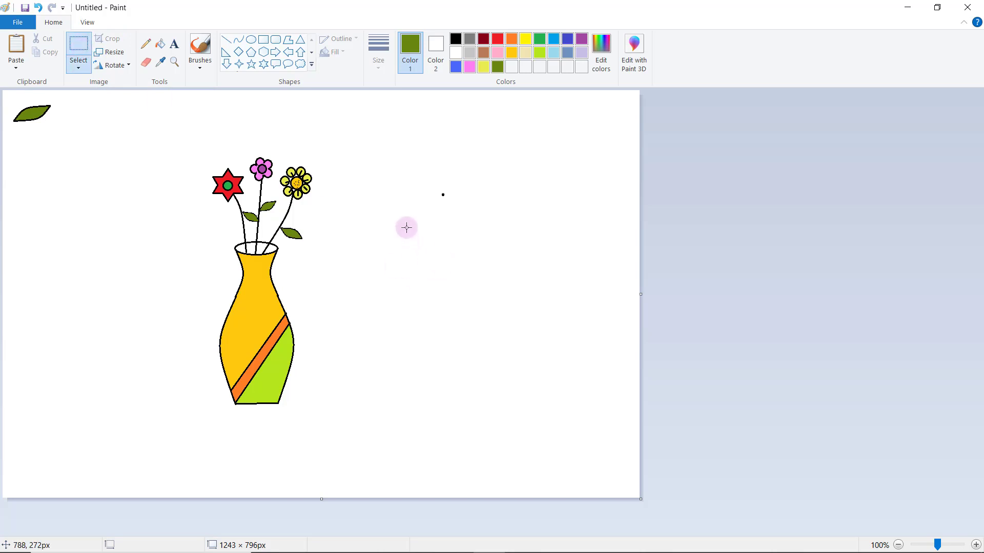
{"action": "left_click_drag", "start_coordinate": [425, 179], "coordinate": [465, 224]}
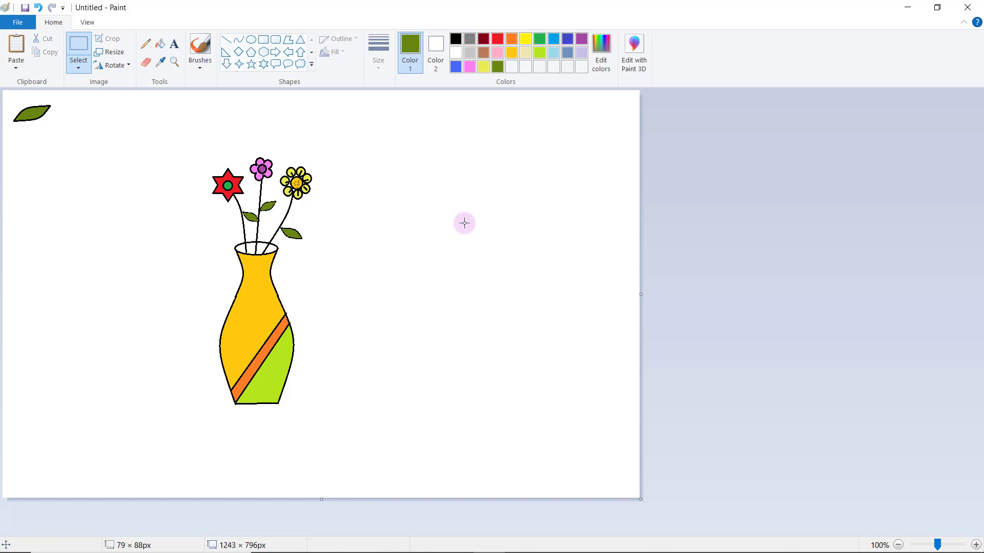
{"action": "left_click_drag", "start_coordinate": [86, 135], "coordinate": [8, 93]}
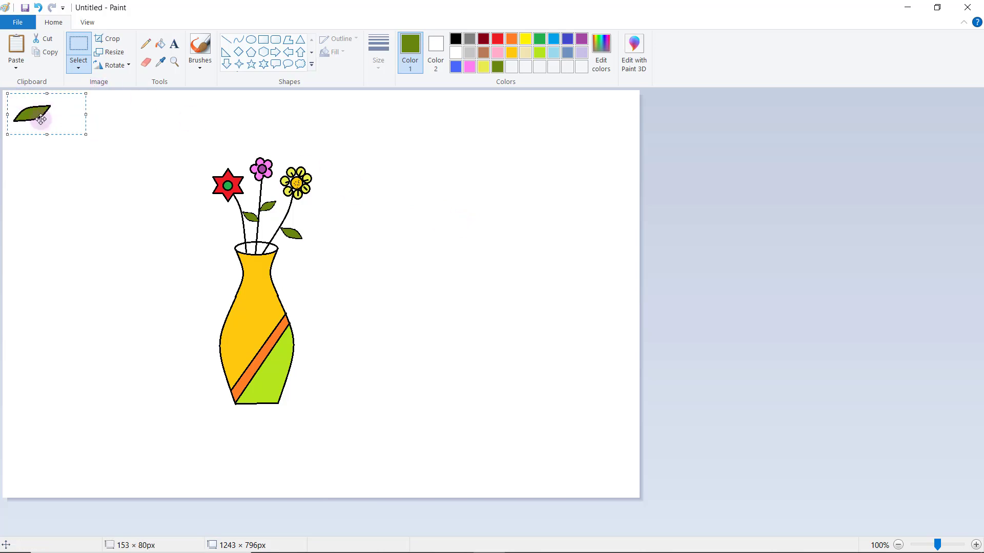
{"action": "key", "text": "Delete"}
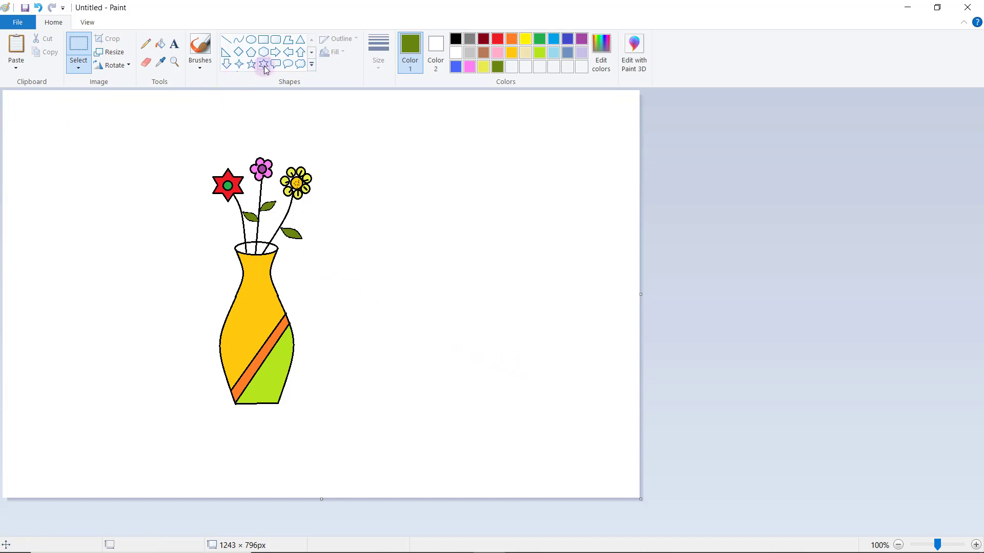
- Undo a first green rectangle and draw a black one about 149 × 17 px beside the vase as a pot's rim
{"action": "left_click", "coordinate": [263, 41]}
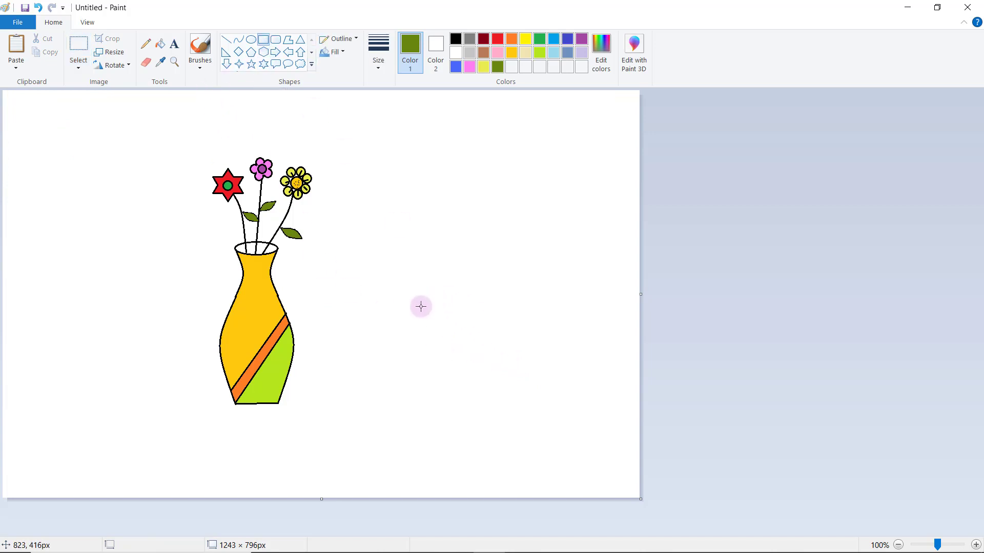
{"action": "left_click_drag", "start_coordinate": [419, 310], "coordinate": [491, 319]}
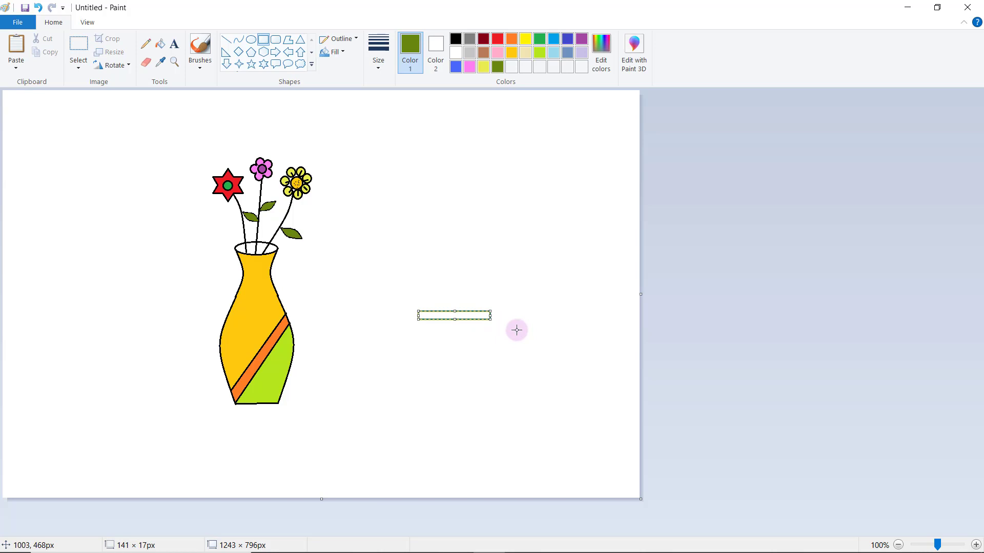
{"action": "key", "text": "ctrl+z"}
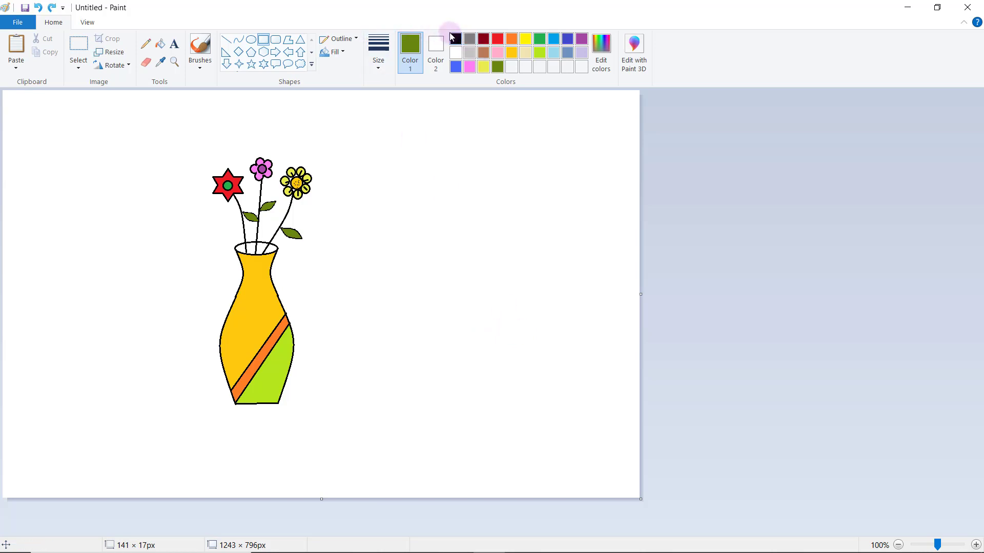
{"action": "left_click_drag", "start_coordinate": [402, 324], "coordinate": [480, 332]}
- Draw the pot's body under the rim with two inward-slanting side lines and a base line, erasing the overshoot at the base corner
{"action": "left_click", "coordinate": [226, 39]}
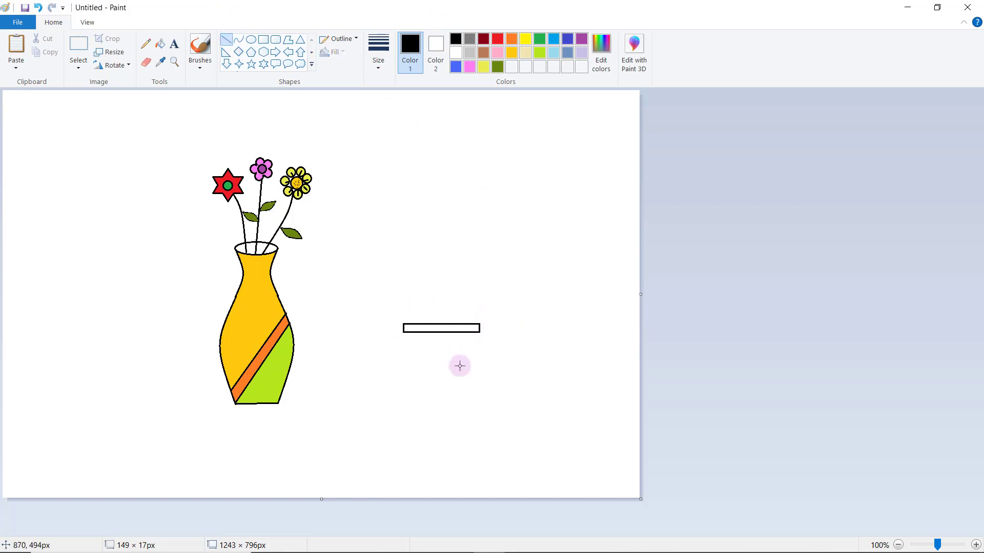
{"action": "left_click_drag", "start_coordinate": [412, 336], "coordinate": [420, 375]}
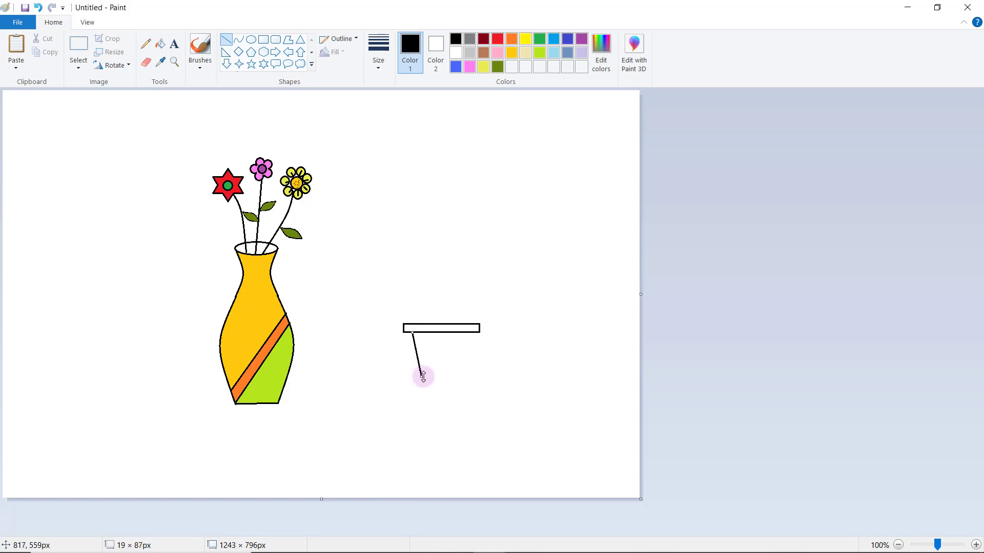
{"action": "left_click_drag", "start_coordinate": [468, 333], "coordinate": [457, 368]}
{"action": "left_click_drag", "start_coordinate": [422, 378], "coordinate": [455, 378]}
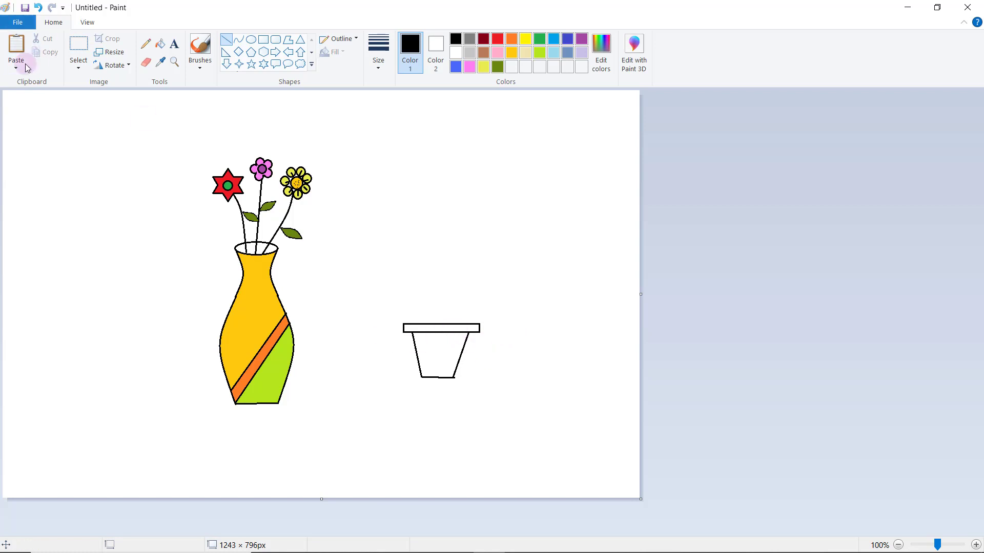
{"action": "left_click", "coordinate": [146, 62]}
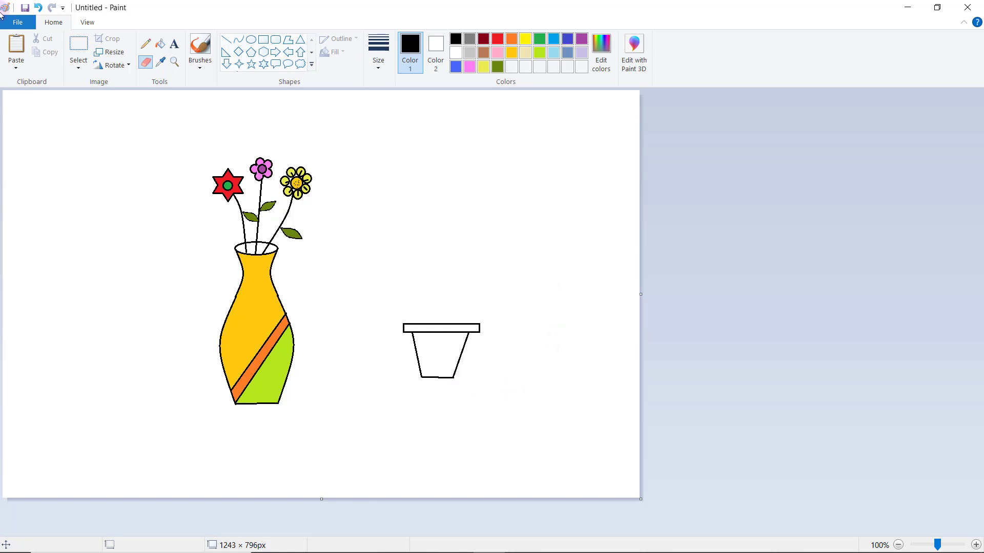
- Fill the pot's body with a custom muted reddish brown of red 143, green 88, blue 96
{"action": "left_click", "coordinate": [162, 47]}
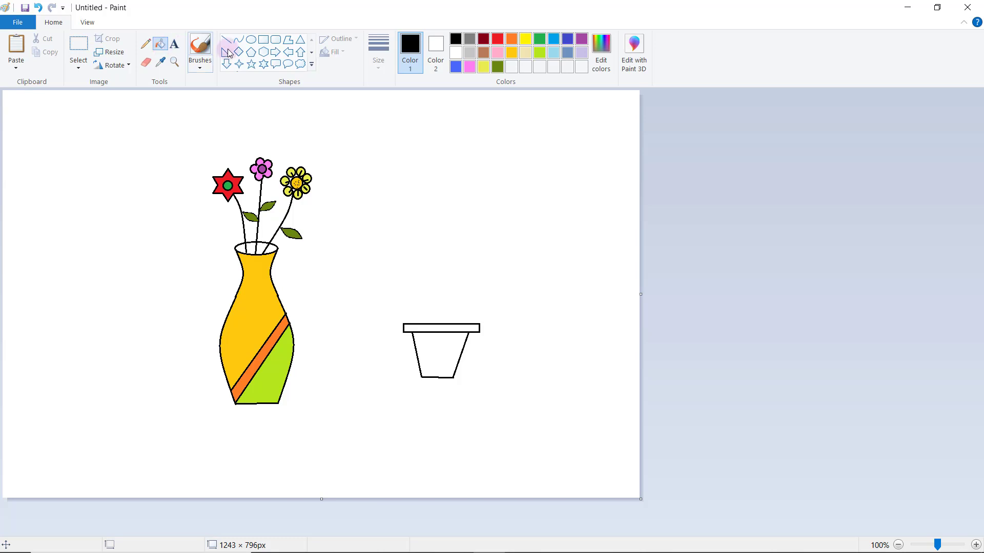
{"action": "left_click", "coordinate": [597, 57]}
{"action": "left_click_drag", "start_coordinate": [605, 241], "coordinate": [631, 260]}
{"action": "left_click", "coordinate": [613, 285]}
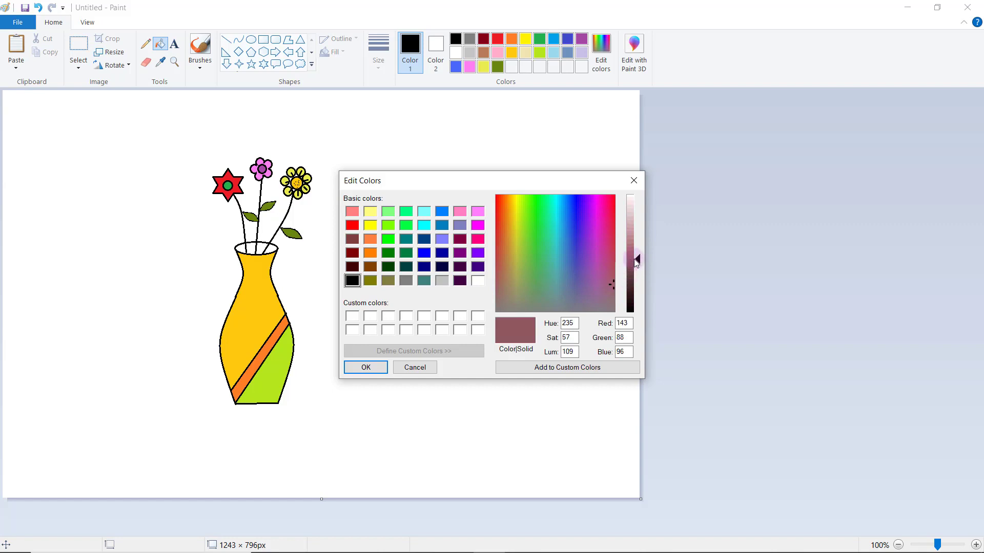
{"action": "left_click", "coordinate": [360, 368]}
{"action": "left_click", "coordinate": [445, 358]}
- Fill the pot's rim with a darker custom brown of red 105, green 65, blue 71
{"action": "left_click", "coordinate": [601, 52]}
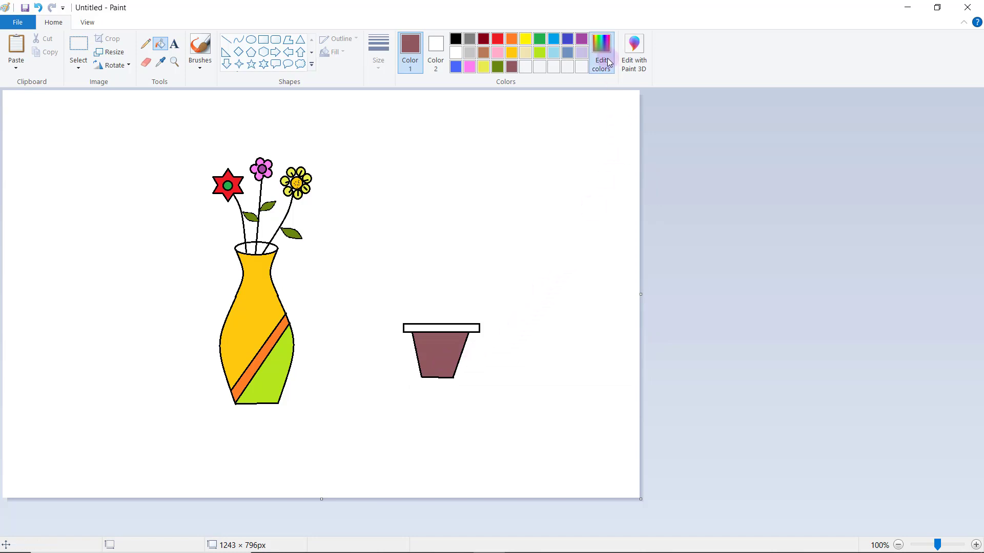
{"action": "left_click_drag", "start_coordinate": [635, 264], "coordinate": [634, 276]}
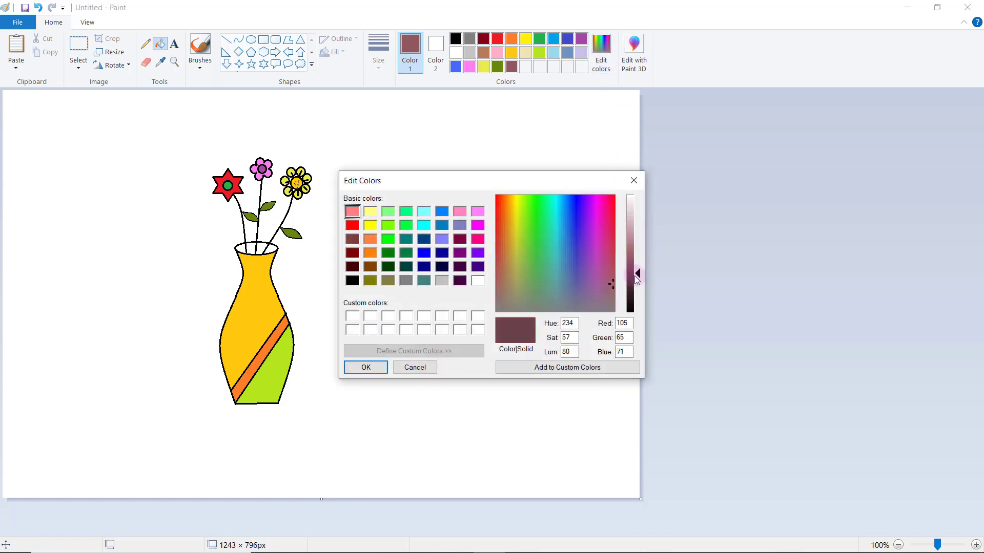
{"action": "left_click", "coordinate": [359, 368]}
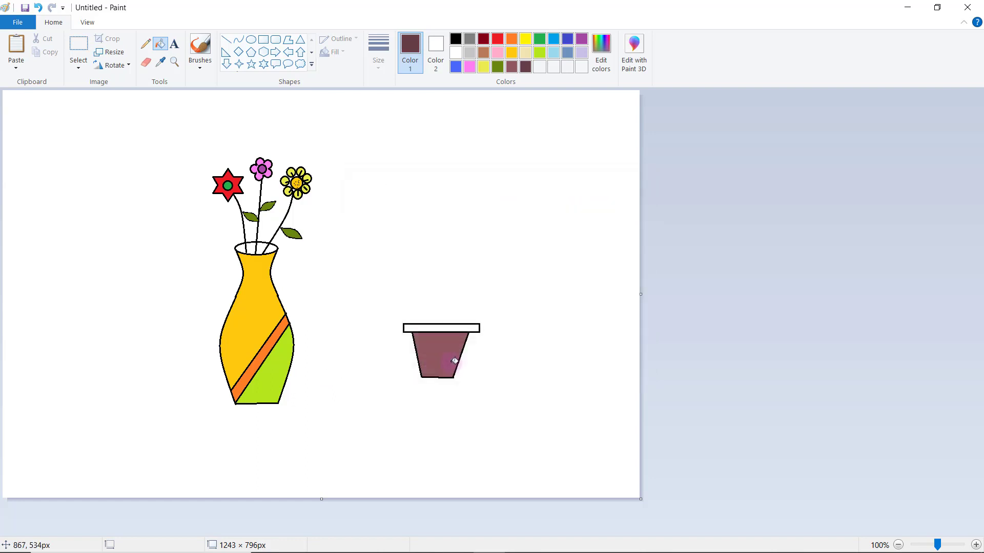
{"action": "left_click", "coordinate": [449, 329]}
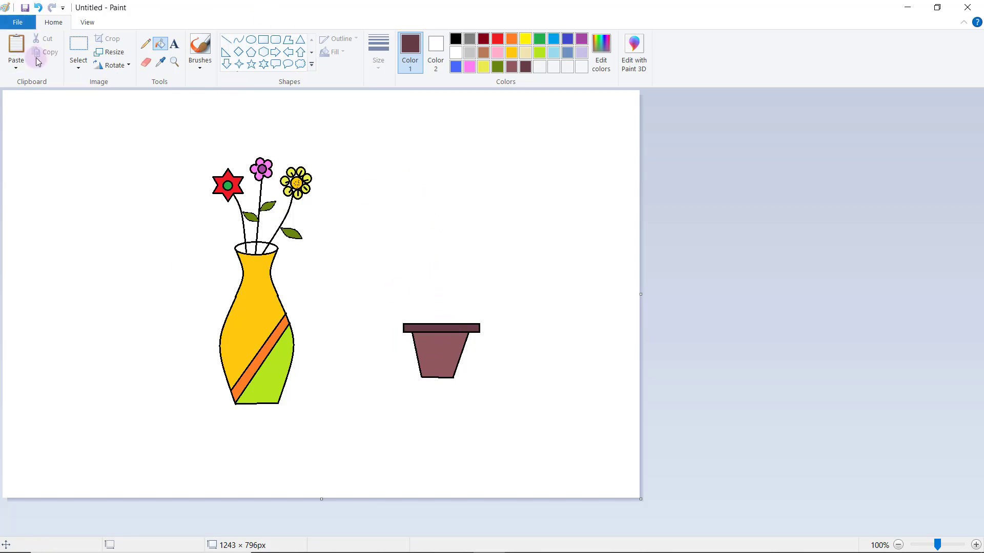
- Draw a nearly circular dark brown ellipse in the empty area above and to the right of the pot
{"action": "left_click", "coordinate": [253, 42]}
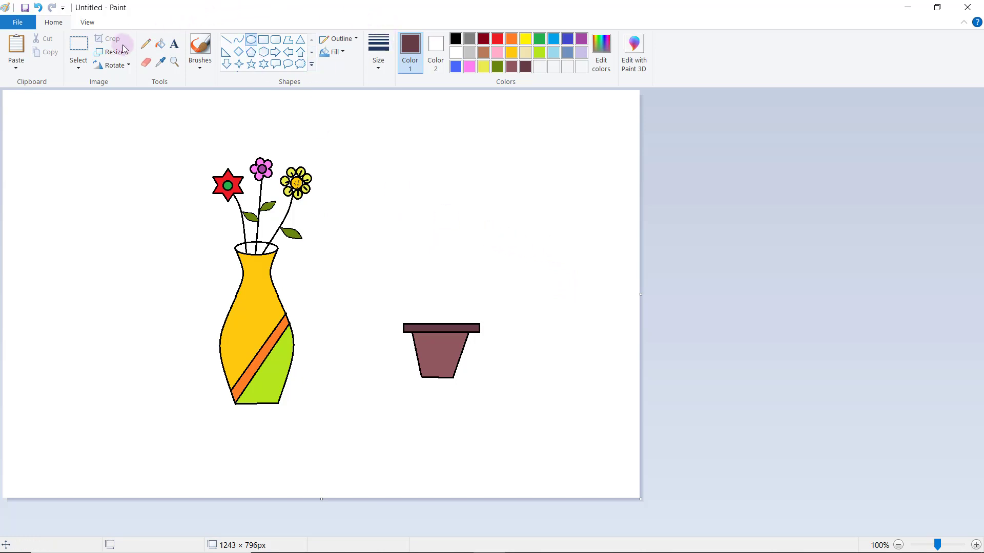
{"action": "left_click_drag", "start_coordinate": [520, 190], "coordinate": [555, 221]}
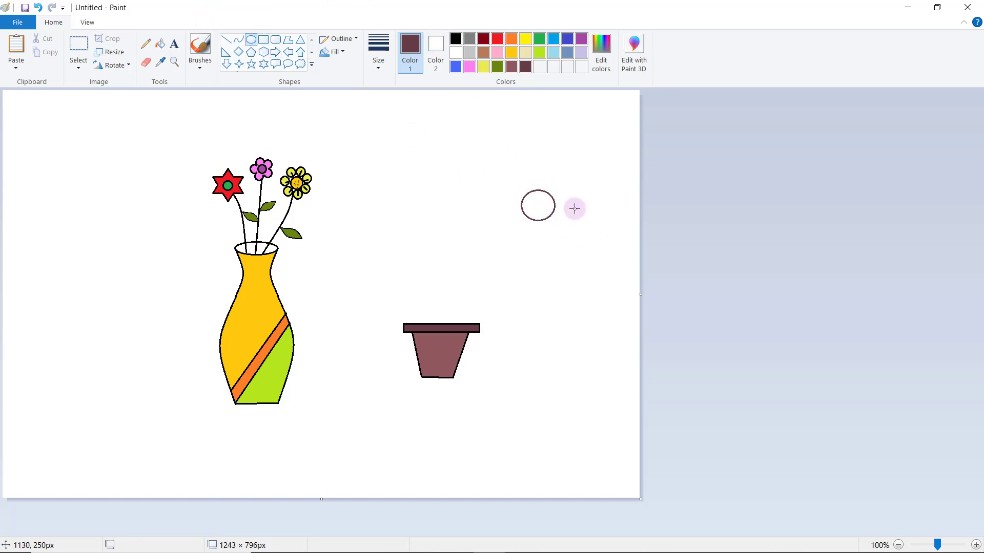
- Draw a smaller dark brown circle about 56 × 52 px in the empty area above the pot and copy it
{"action": "mouse_move", "coordinate": [530, 164]}
{"action": "left_mouse_down"}
{"action": "mouse_move", "coordinate": [553, 188]}
{"action": "mouse_move", "coordinate": [536, 162]}
{"action": "left_mouse_up"}
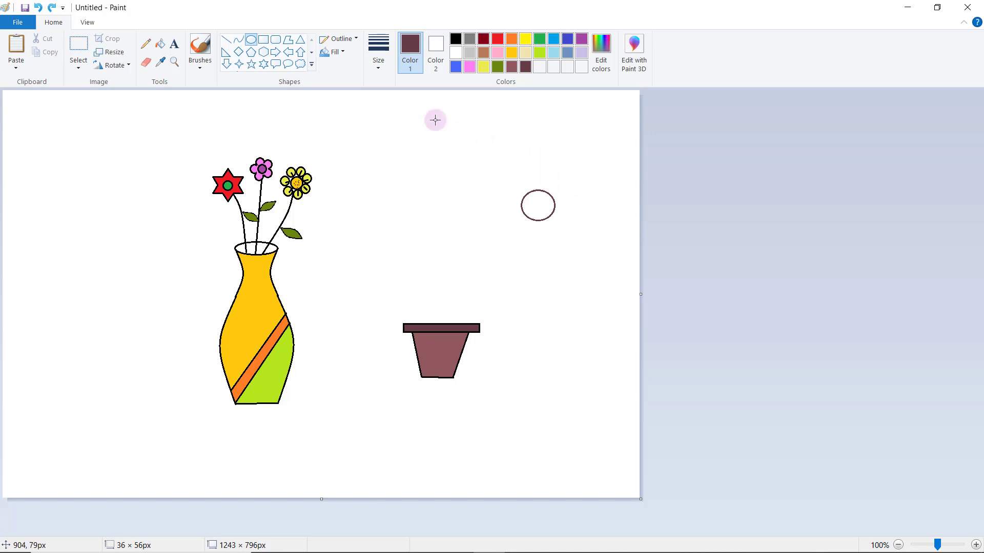
{"action": "left_click_drag", "start_coordinate": [418, 135], "coordinate": [448, 162]}
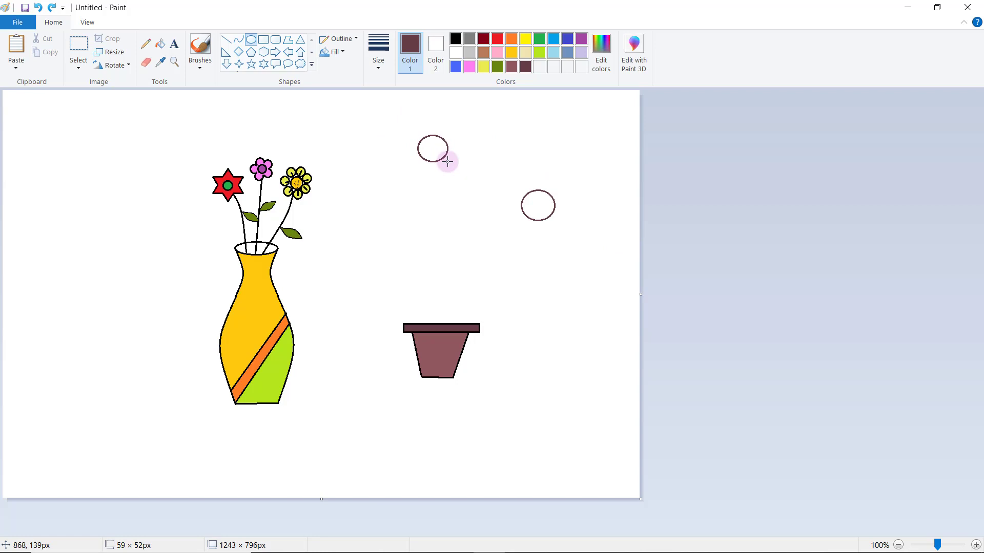
{"action": "left_click", "coordinate": [78, 44]}
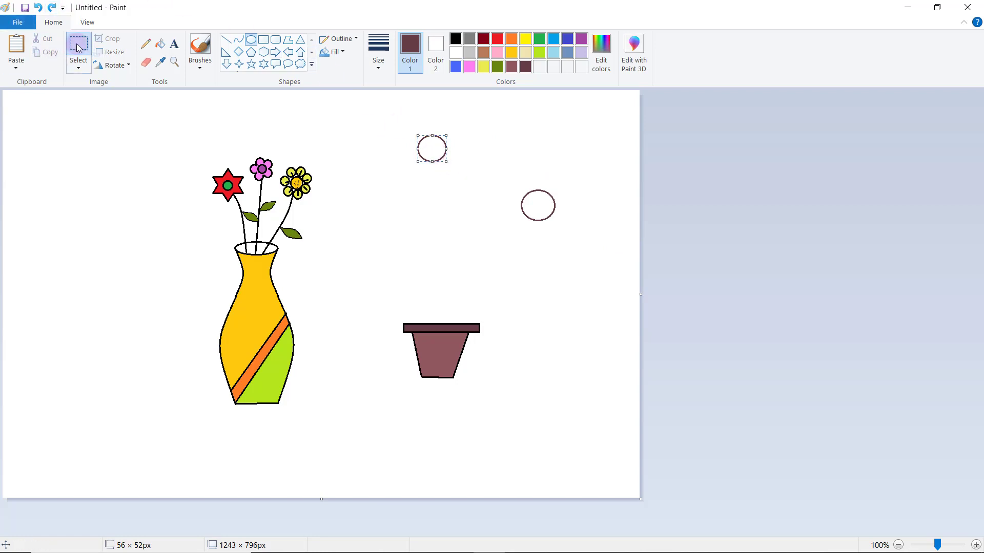
{"action": "left_click_drag", "start_coordinate": [406, 128], "coordinate": [460, 175]}
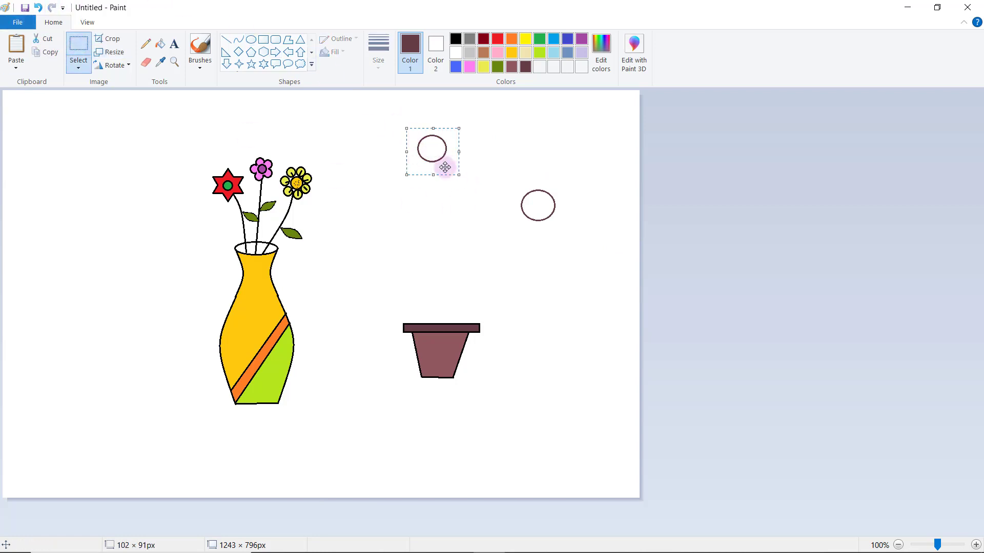
{"action": "left_click", "coordinate": [47, 52]}
- Paste three copies of the circle as petals above, upper left and lower left of the flower's centre circle
{"action": "left_click", "coordinate": [16, 46]}
{"action": "left_click_drag", "start_coordinate": [28, 110], "coordinate": [542, 168]}
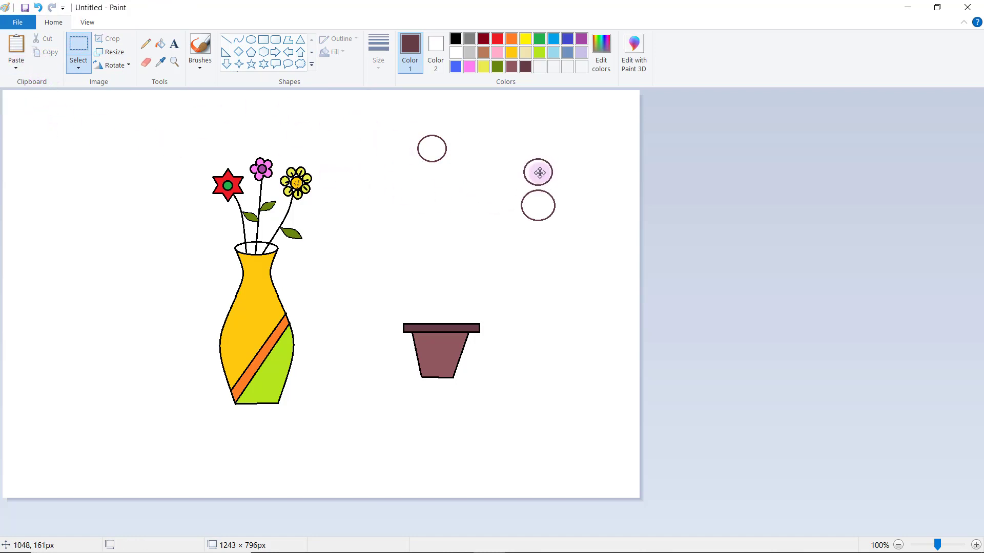
{"action": "left_click", "coordinate": [16, 46]}
{"action": "left_click", "coordinate": [85, 143]}
{"action": "left_click_drag", "start_coordinate": [26, 109], "coordinate": [501, 184]}
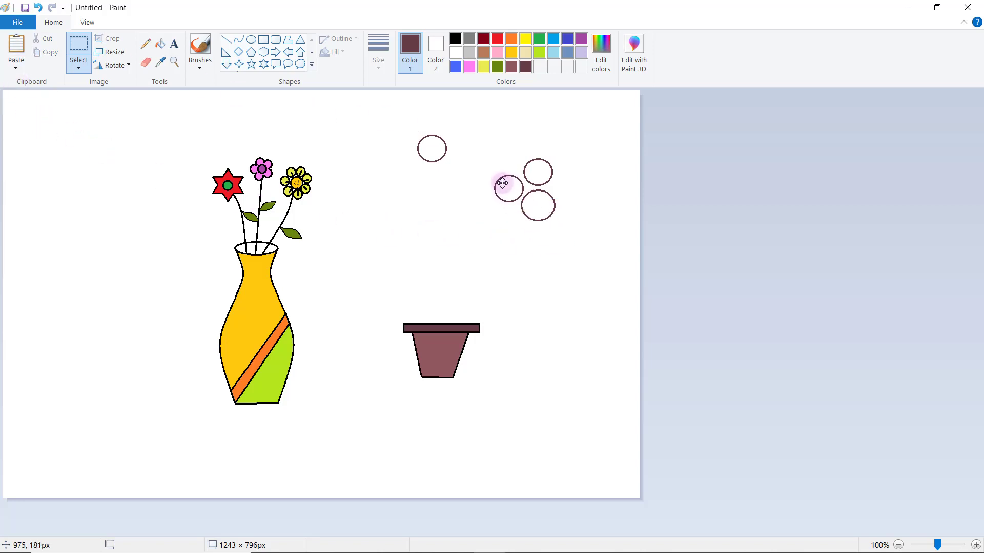
{"action": "left_click", "coordinate": [16, 46]}
{"action": "left_click_drag", "start_coordinate": [29, 110], "coordinate": [508, 225]}
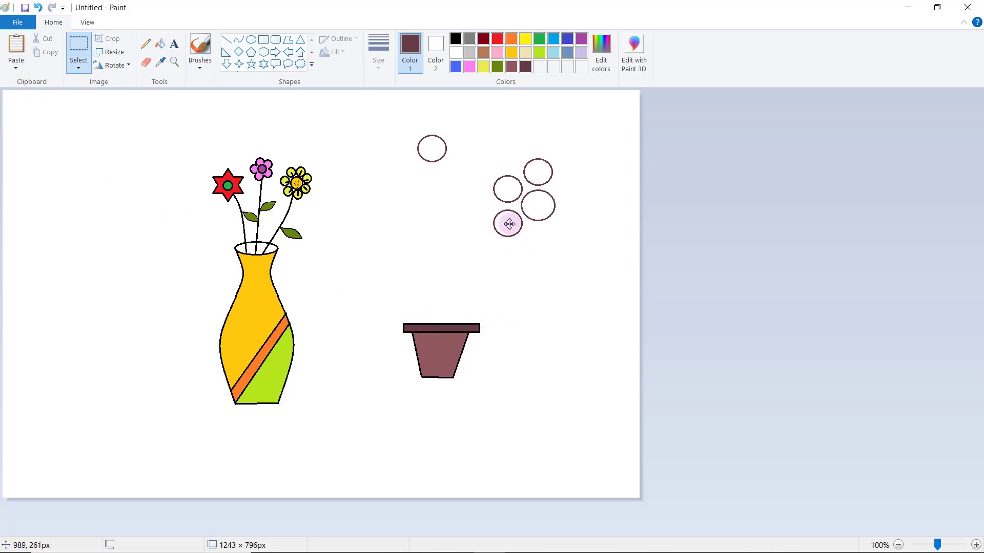
- Paste three more petal circles below, to the right and to the upper right of the flower's centre circle
{"action": "left_click", "coordinate": [16, 61]}
{"action": "left_click_drag", "start_coordinate": [29, 110], "coordinate": [542, 235]}
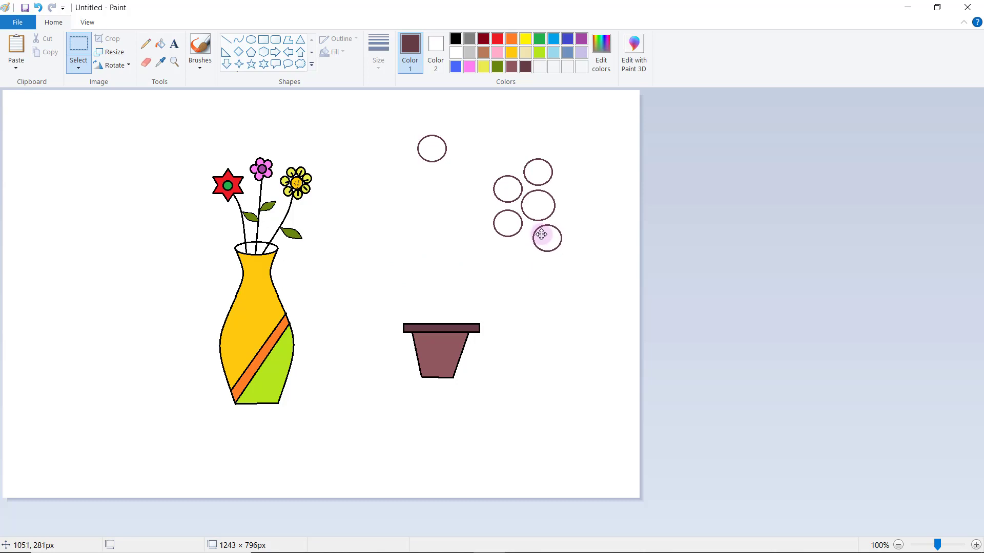
{"action": "left_click", "coordinate": [16, 60]}
{"action": "left_click_drag", "start_coordinate": [28, 105], "coordinate": [574, 213]}
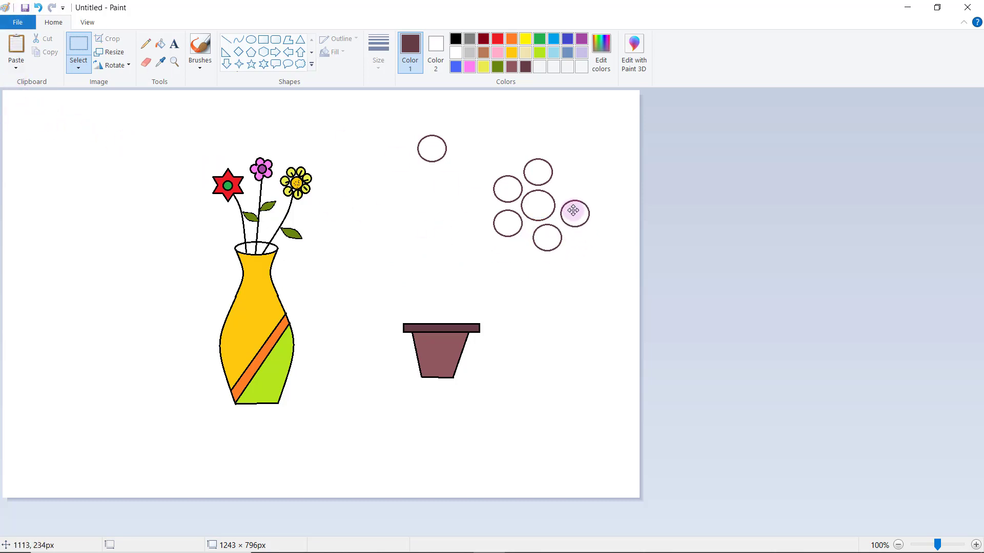
{"action": "left_click", "coordinate": [16, 60]}
{"action": "left_click_drag", "start_coordinate": [28, 109], "coordinate": [566, 186]}
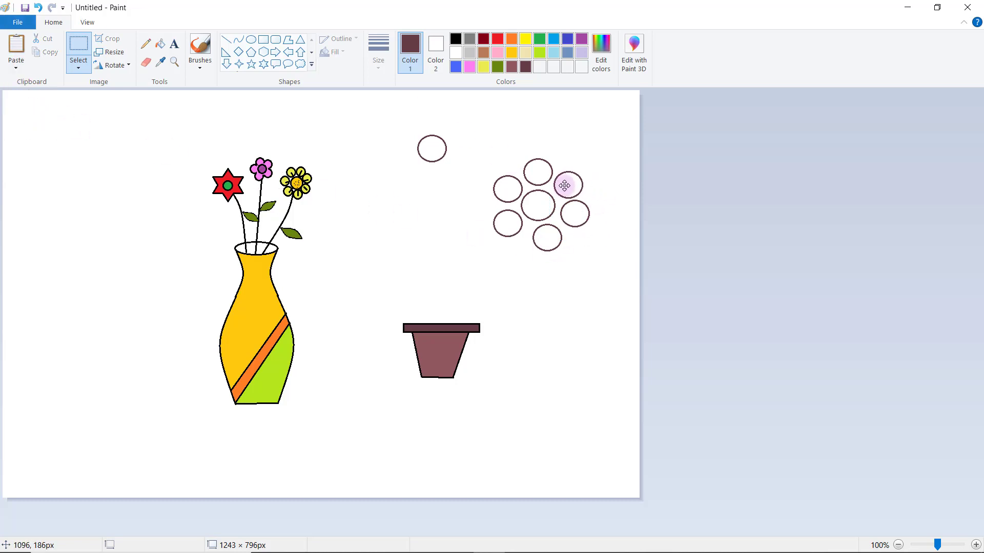
{"action": "left_click", "coordinate": [583, 290]}
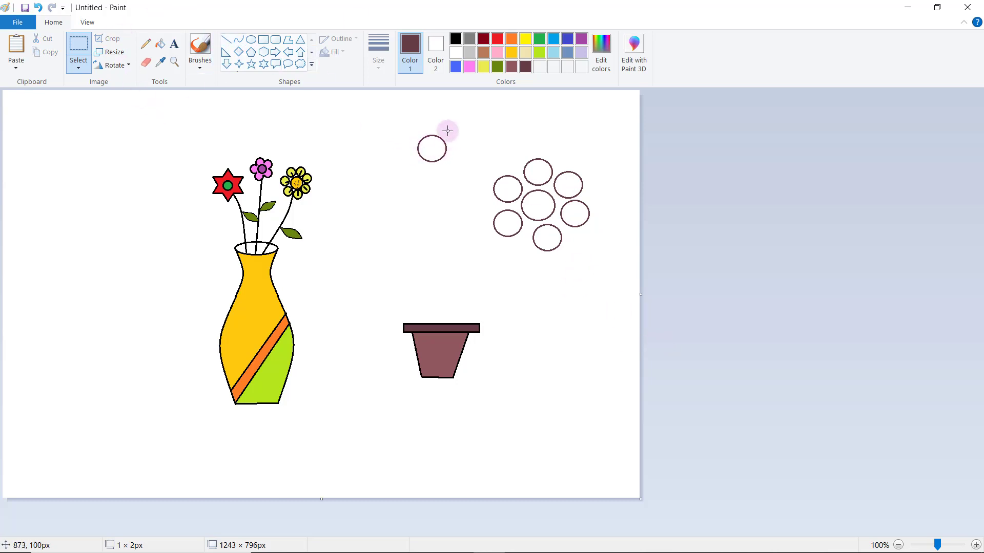
- Draw a small dark brown circle about 34 × 34 px beside the petals and copy it
{"action": "left_click", "coordinate": [252, 40]}
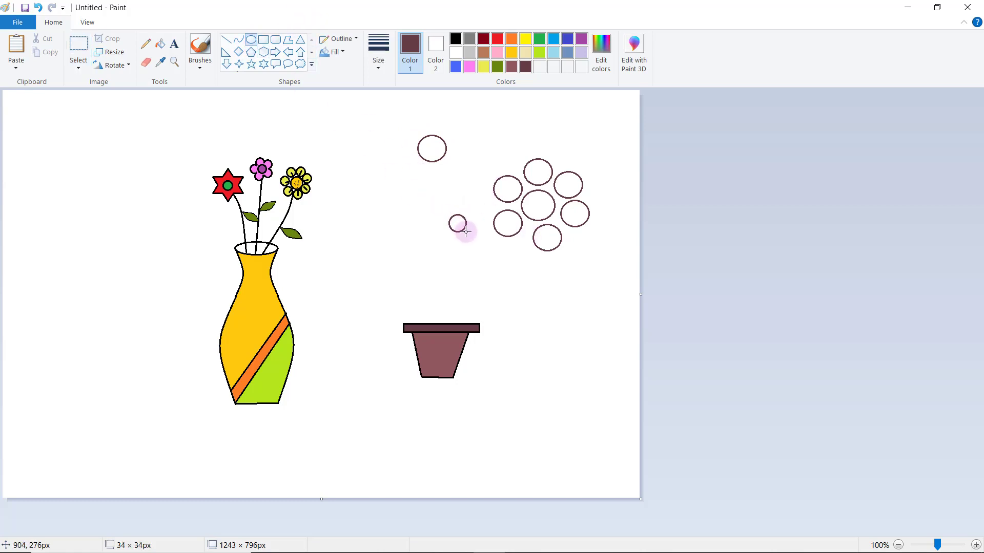
{"action": "left_click_drag", "start_coordinate": [466, 231], "coordinate": [465, 231]}
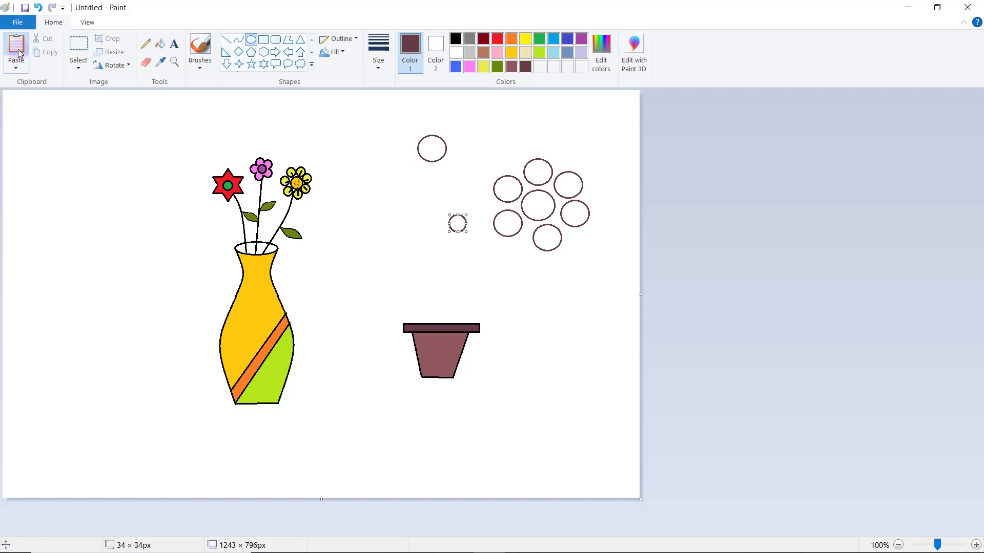
{"action": "left_click", "coordinate": [16, 49]}
{"action": "left_click_drag", "start_coordinate": [440, 207], "coordinate": [476, 242]}
{"action": "left_click", "coordinate": [39, 53]}
- Paste the small circle into the flower's upper-left petal and delete the stray large circle from the canvas corner
{"action": "left_click", "coordinate": [16, 49]}
{"action": "left_click_drag", "start_coordinate": [26, 104], "coordinate": [514, 193]}
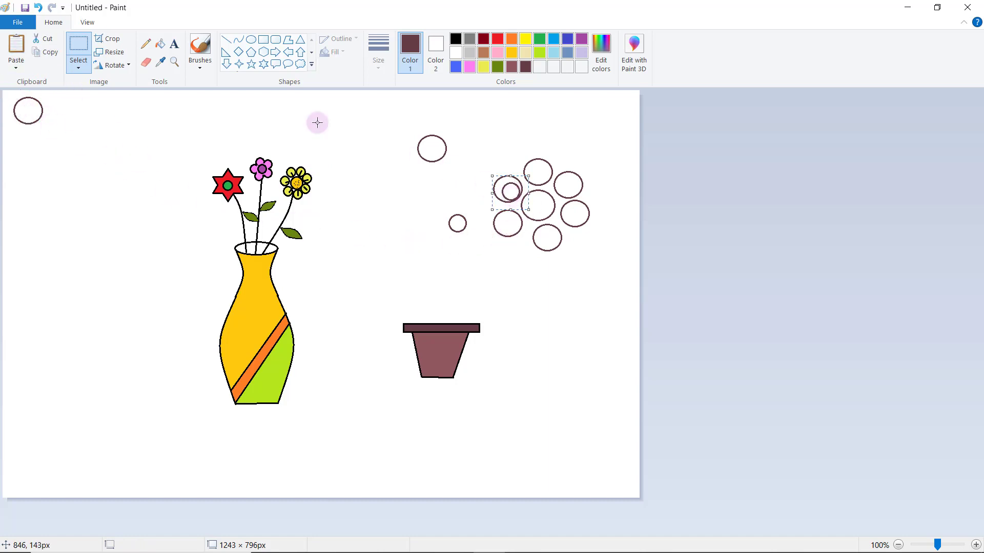
{"action": "left_click", "coordinate": [113, 68]}
{"action": "left_click", "coordinate": [76, 64]}
{"action": "left_click", "coordinate": [56, 141]}
{"action": "left_click_drag", "start_coordinate": [57, 141], "coordinate": [2, 87]}
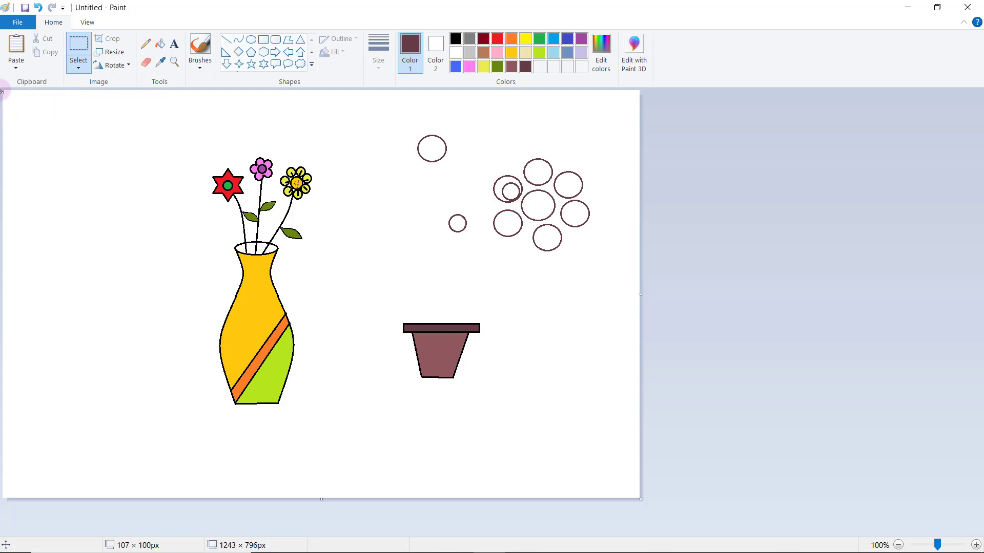
- Paste copies of the small circle into the lower-left, top and upper-right petals, near the flower's centre
{"action": "left_click", "coordinate": [16, 49]}
{"action": "left_click_drag", "start_coordinate": [24, 107], "coordinate": [513, 223]}
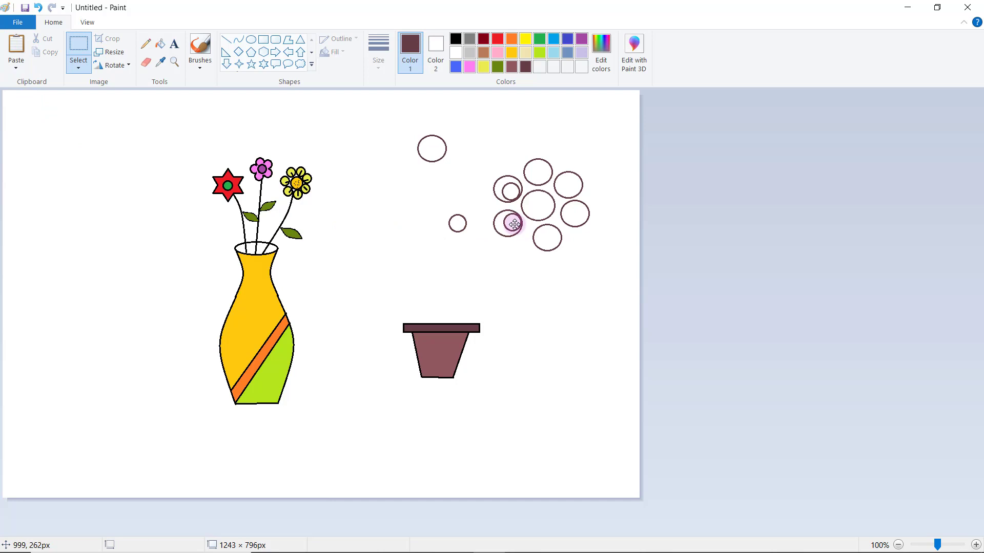
{"action": "left_click", "coordinate": [16, 48]}
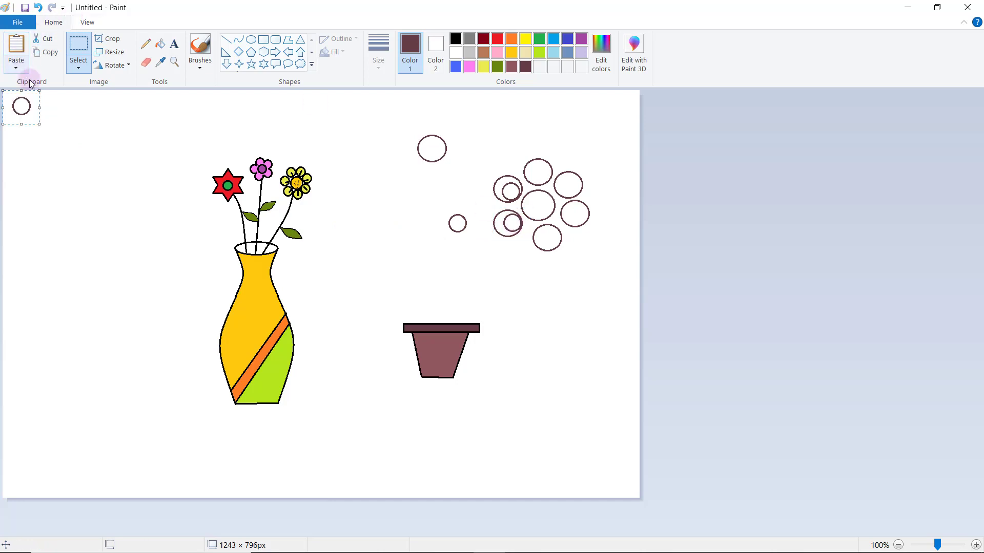
{"action": "left_click_drag", "start_coordinate": [19, 102], "coordinate": [537, 177]}
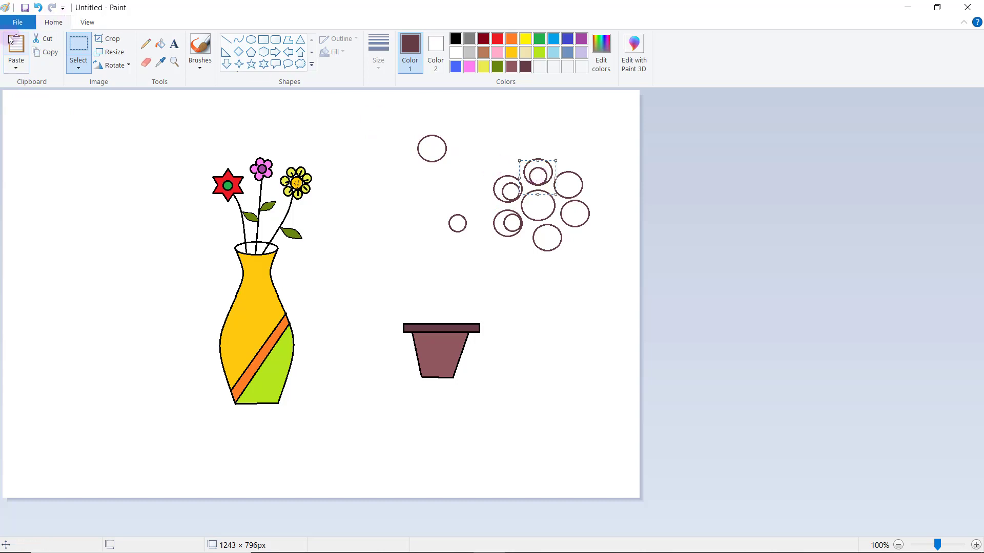
{"action": "left_click_drag", "start_coordinate": [19, 105], "coordinate": [566, 191]}
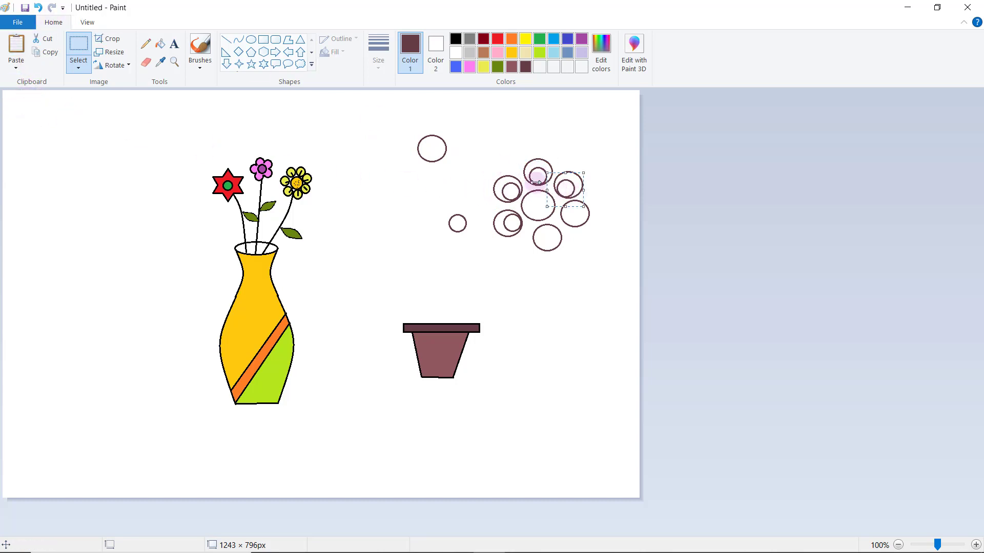
- Paste the small circle into the right and bottom petals, and erase the two spare circles beside the flower
{"action": "left_click", "coordinate": [15, 49]}
{"action": "left_click_drag", "start_coordinate": [27, 104], "coordinate": [572, 213]}
{"action": "left_click", "coordinate": [10, 60]}
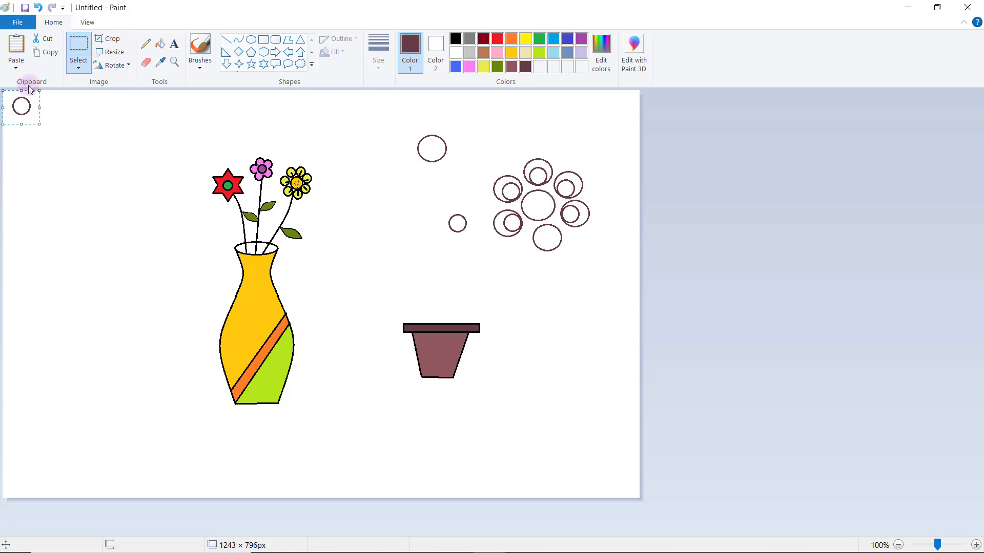
{"action": "left_click_drag", "start_coordinate": [20, 104], "coordinate": [542, 249]}
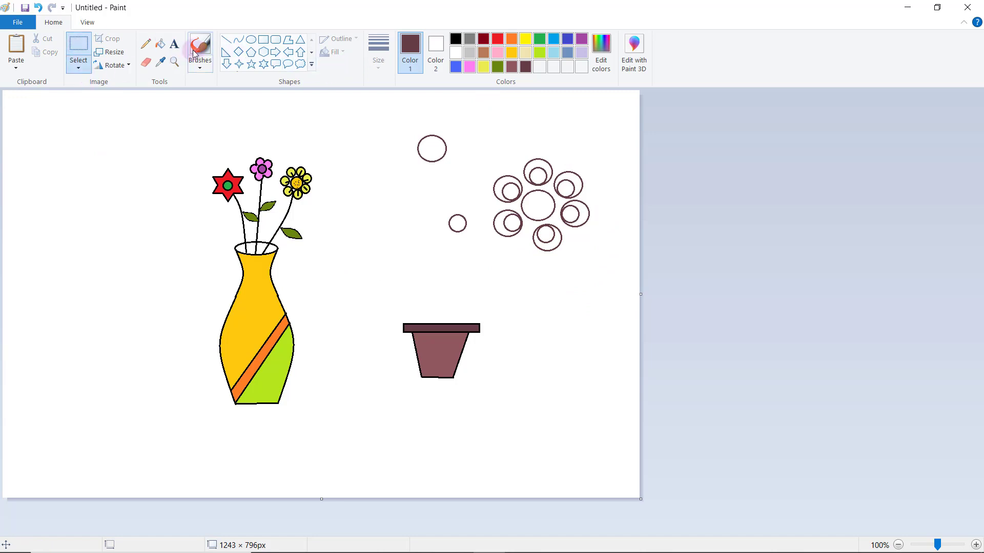
{"action": "left_click", "coordinate": [146, 62]}
{"action": "mouse_move", "coordinate": [437, 132]}
{"action": "left_mouse_down"}
{"action": "mouse_move", "coordinate": [430, 154]}
{"action": "mouse_move", "coordinate": [418, 153]}
{"action": "mouse_move", "coordinate": [441, 157]}
{"action": "mouse_move", "coordinate": [445, 140]}
{"action": "mouse_move", "coordinate": [456, 163]}
{"action": "mouse_move", "coordinate": [464, 209]}
{"action": "mouse_move", "coordinate": [461, 231]}
{"action": "left_mouse_up"}
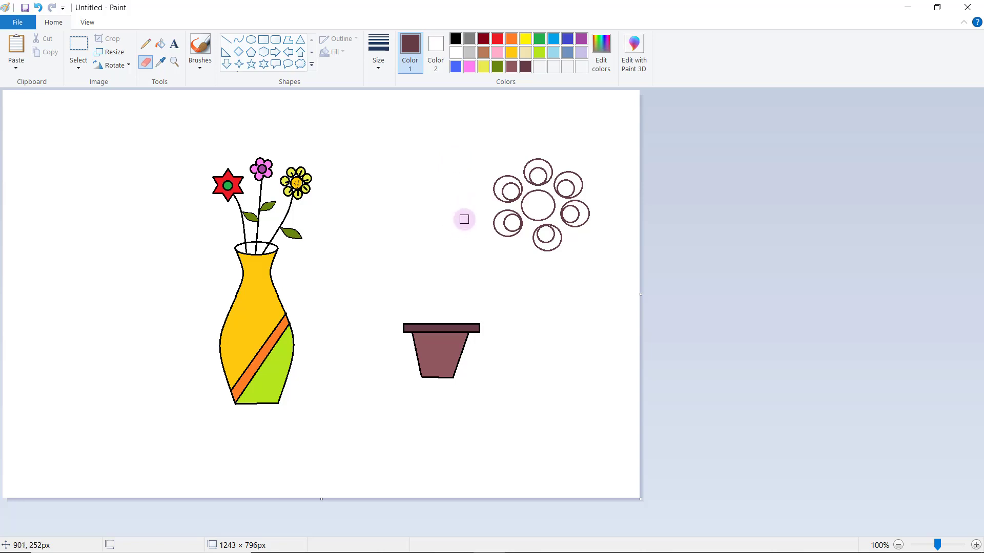
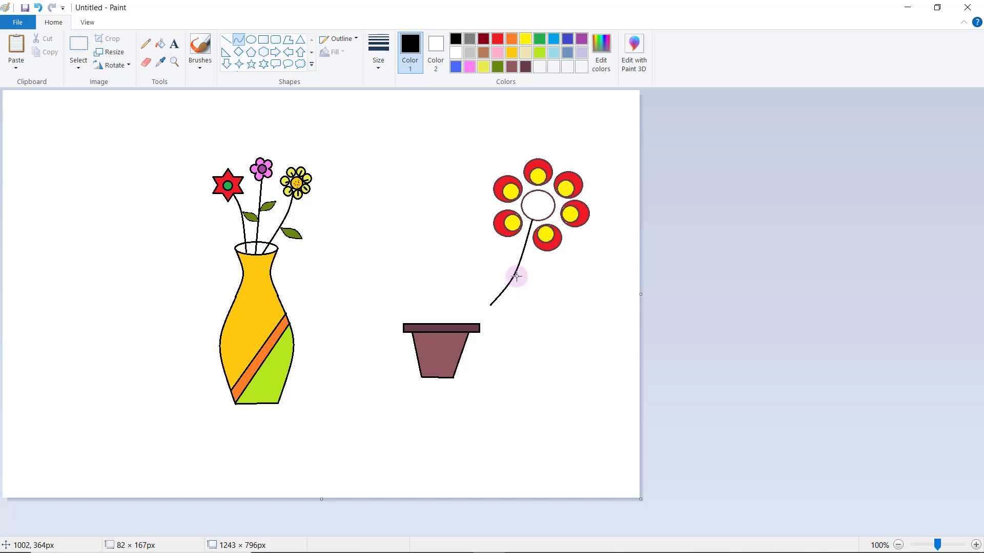
- Finish the flower's curved stem and draw a leaf outline about 73 px wide above the pot with two black curves
{"action": "left_click", "coordinate": [571, 302]}
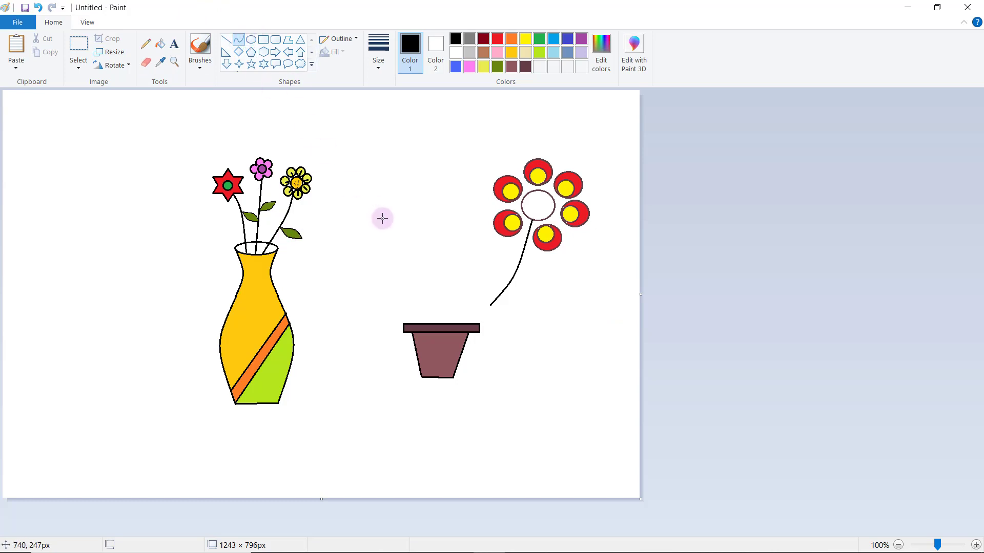
{"action": "left_click_drag", "start_coordinate": [382, 222], "coordinate": [420, 209]}
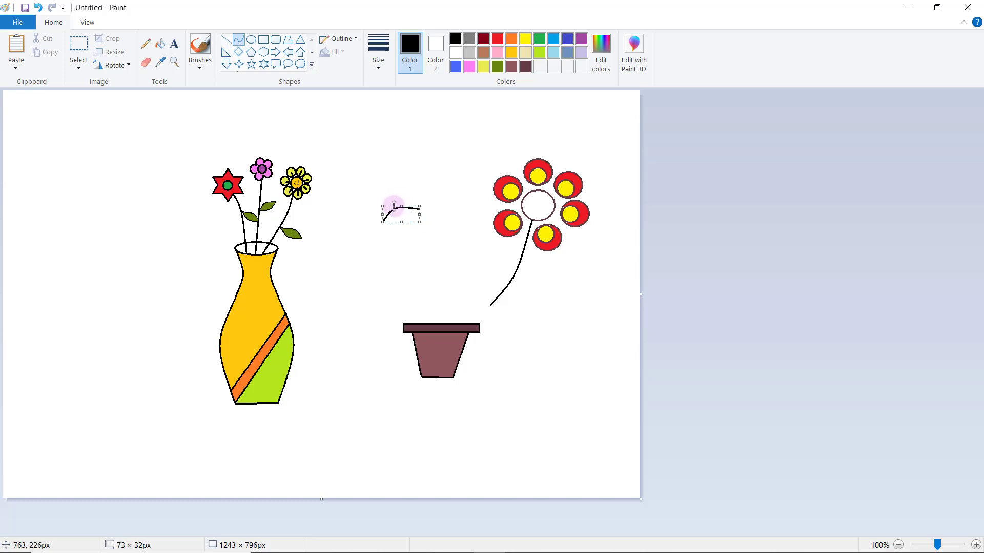
{"action": "left_click", "coordinate": [403, 178]}
{"action": "left_click", "coordinate": [242, 40]}
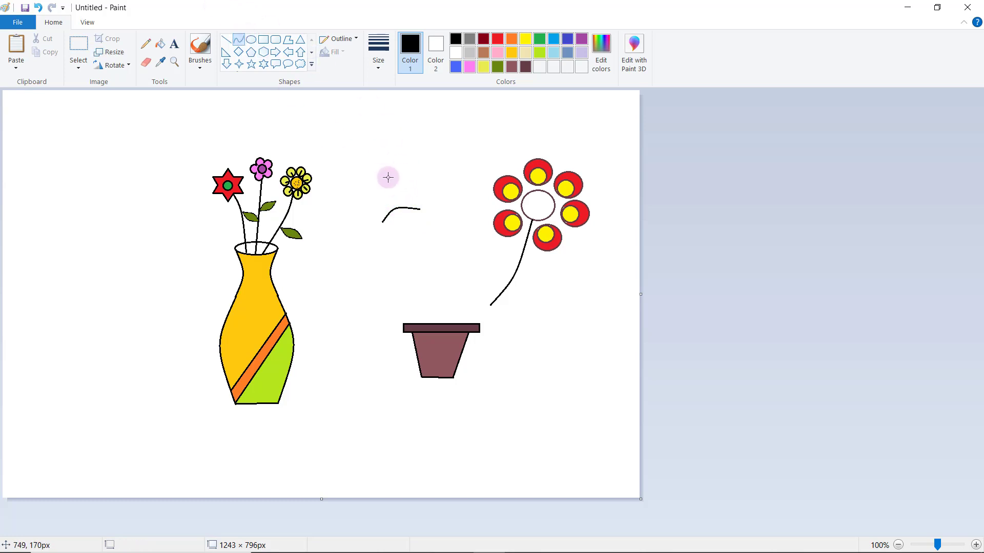
{"action": "left_click_drag", "start_coordinate": [419, 209], "coordinate": [382, 222]}
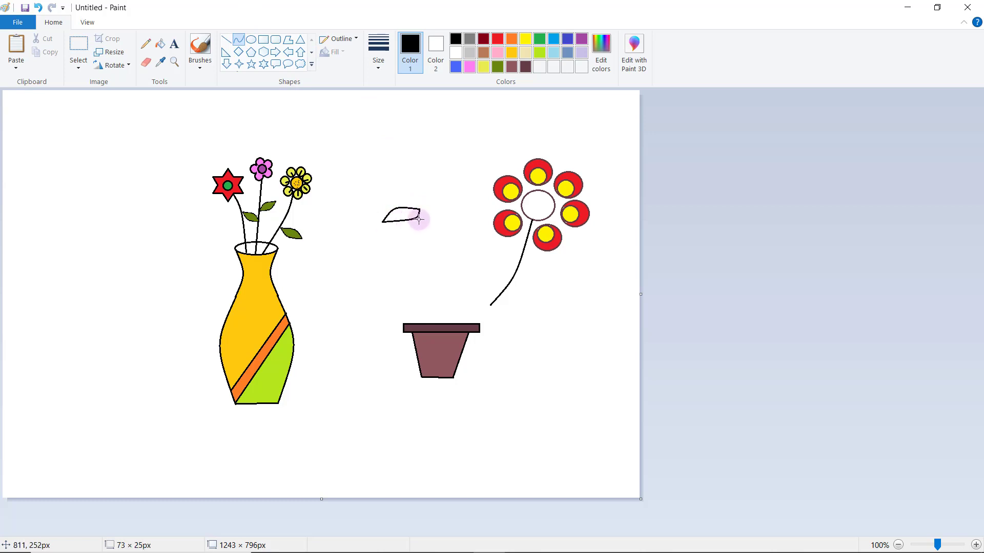
{"action": "left_click", "coordinate": [421, 220]}
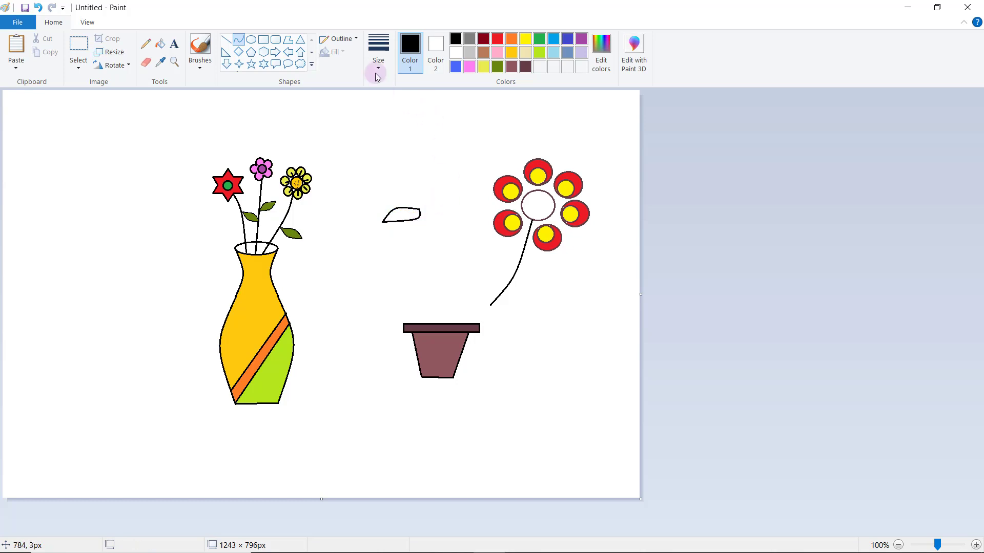
- Add a short stalk line at the leaf's pointed end and move the leaf onto the right side of the flower stem
{"action": "left_click", "coordinate": [226, 39]}
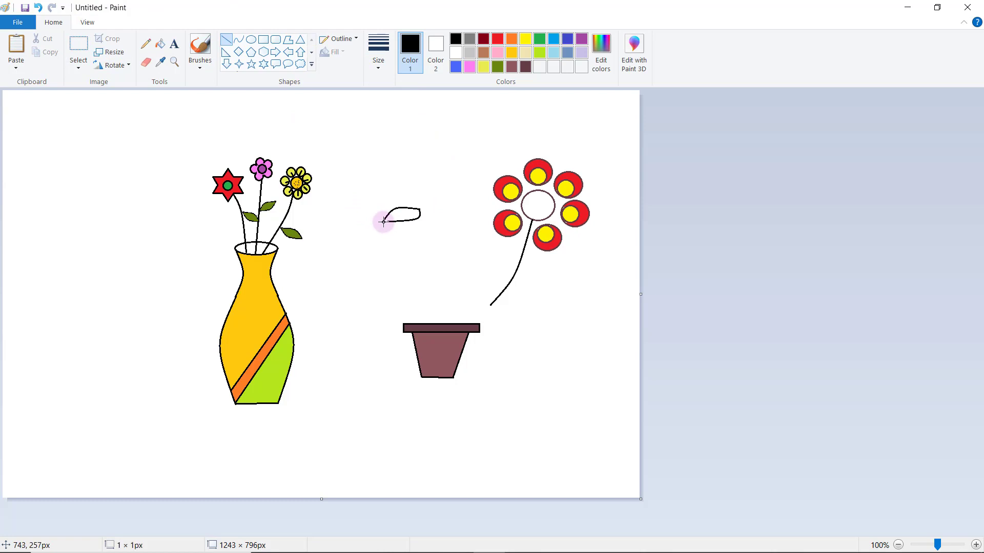
{"action": "left_click", "coordinate": [393, 235]}
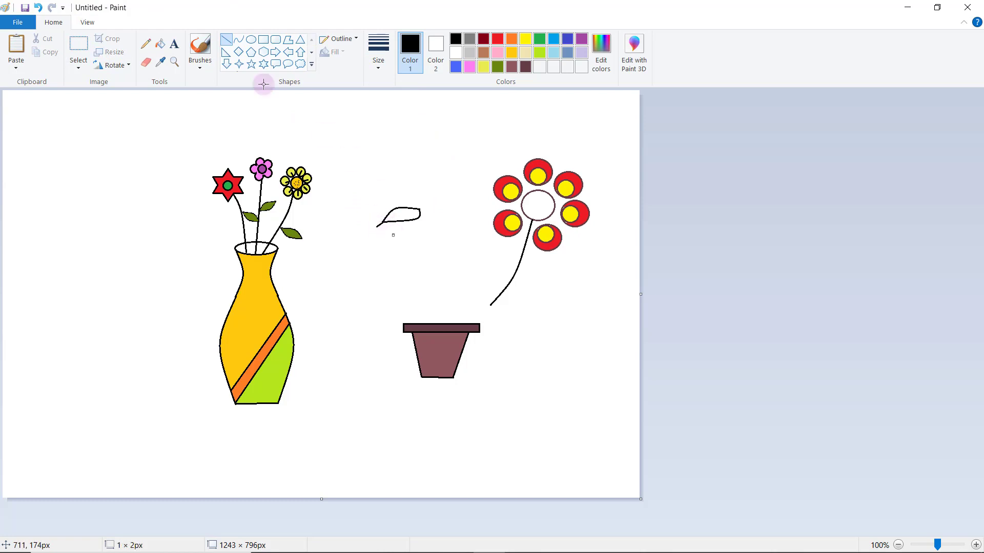
{"action": "left_click", "coordinate": [70, 43]}
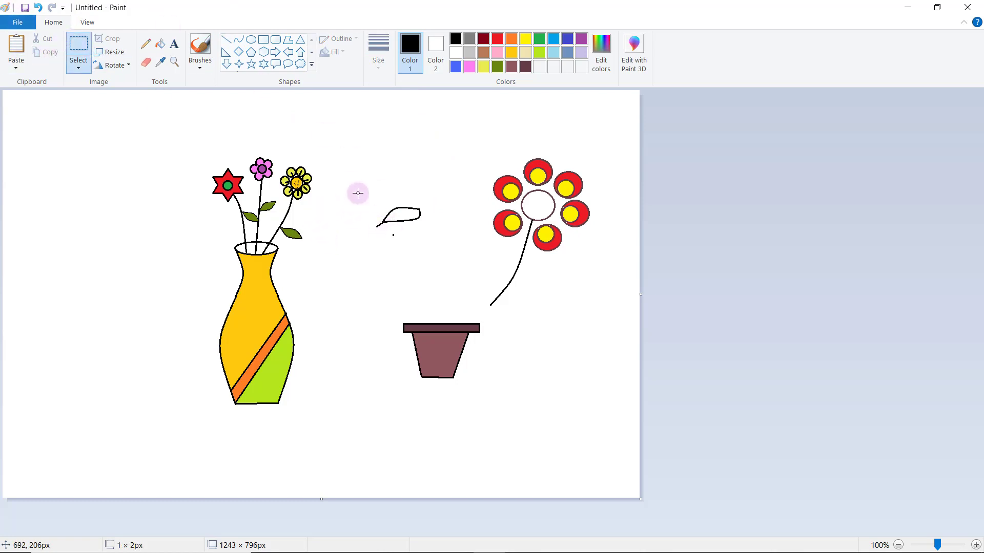
{"action": "left_click_drag", "start_coordinate": [359, 185], "coordinate": [536, 274]}
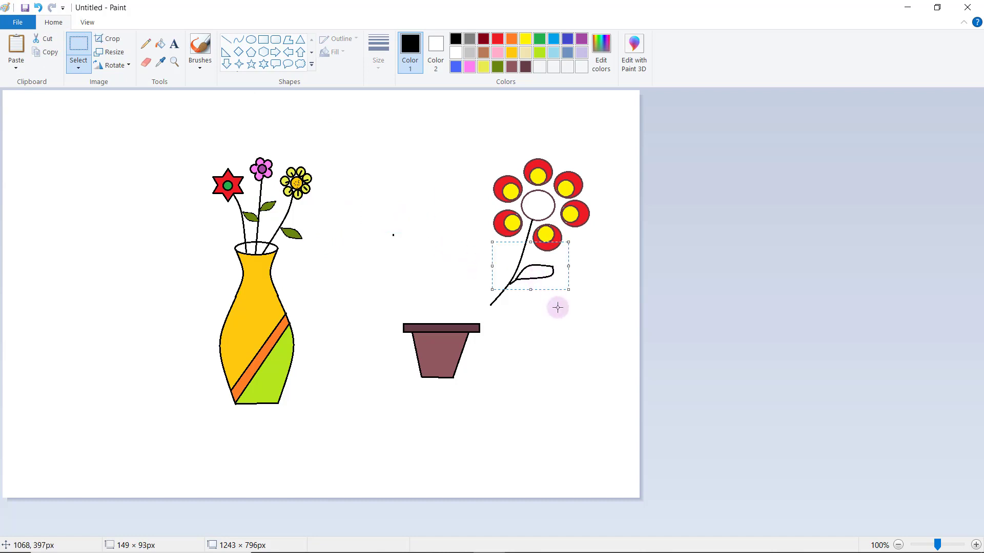
- Paste a copy of the leaf, flip it horizontally and attach it to the left side of the flower stem
{"action": "left_click", "coordinate": [45, 52]}
{"action": "left_click", "coordinate": [16, 48]}
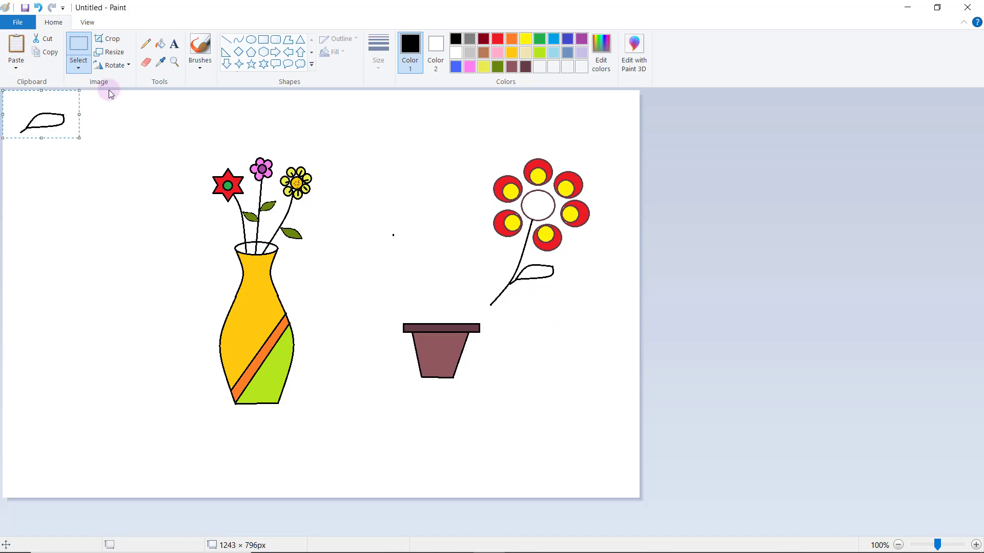
{"action": "left_click", "coordinate": [127, 65]}
{"action": "left_click", "coordinate": [136, 132]}
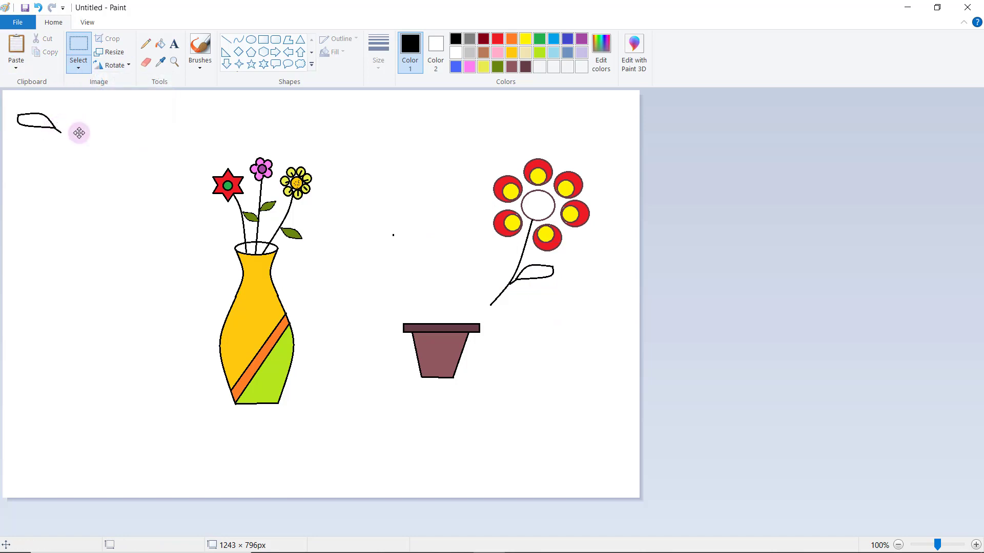
{"action": "left_click_drag", "start_coordinate": [78, 133], "coordinate": [492, 279]}
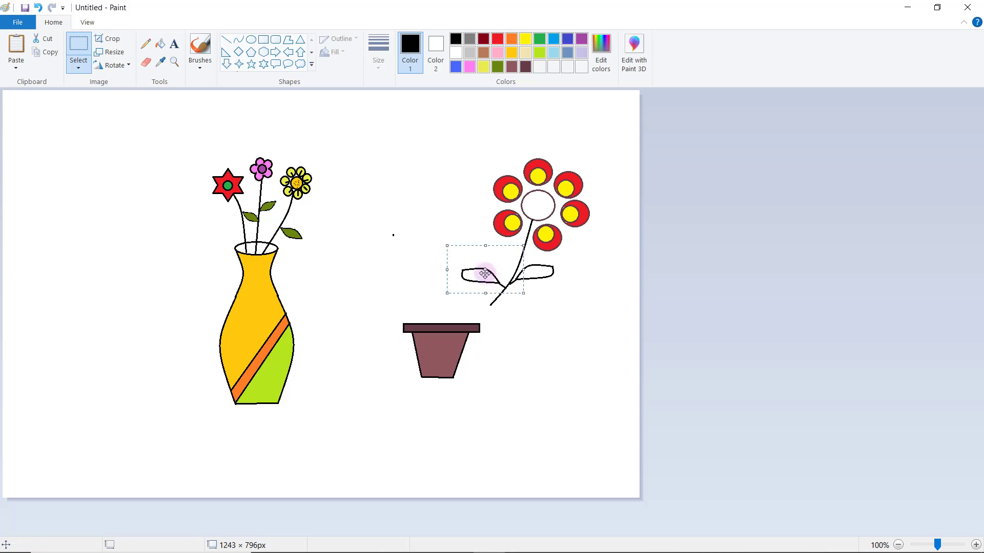
- Fill both leaves of the large flower with green and its round centre with pink
{"action": "left_click", "coordinate": [429, 213]}
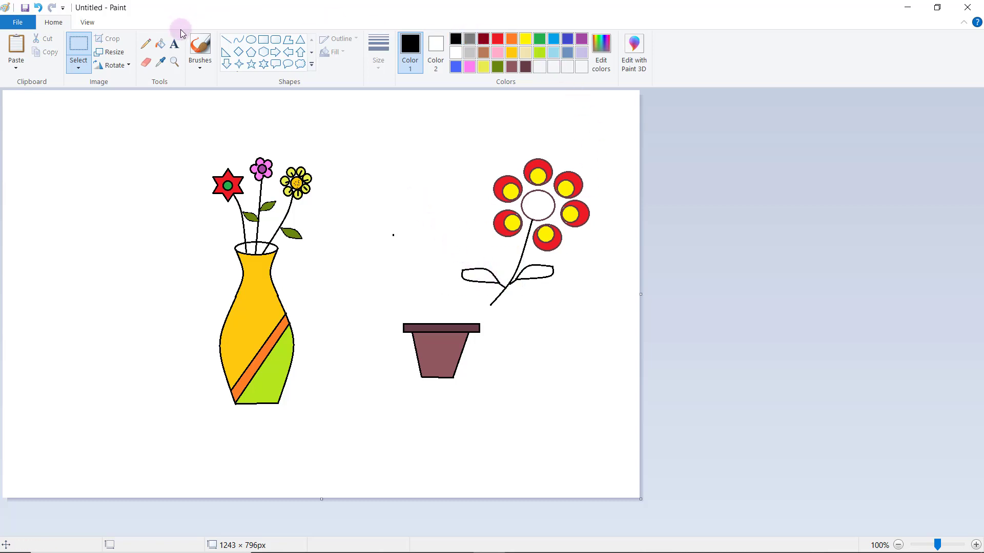
{"action": "left_click", "coordinate": [160, 46]}
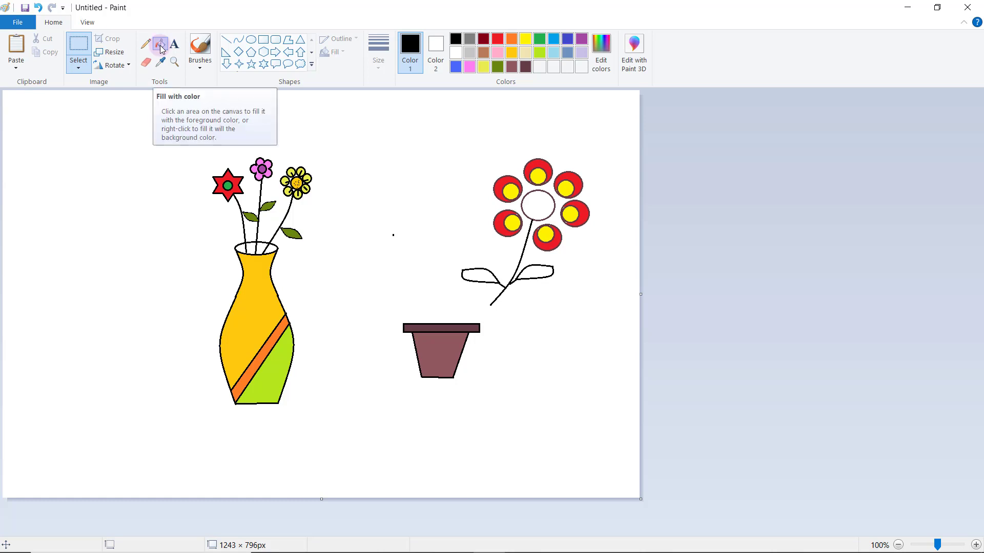
{"action": "left_click", "coordinate": [539, 39]}
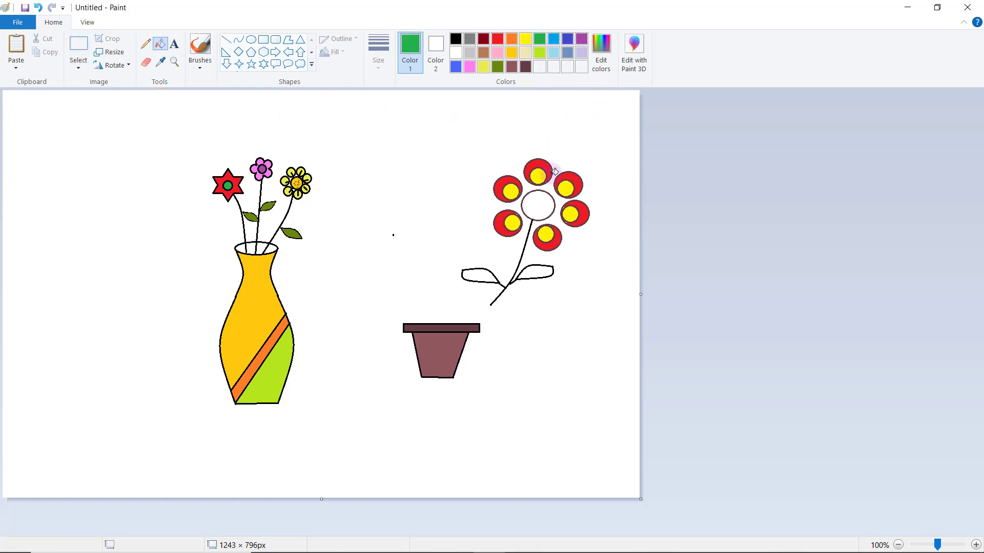
{"action": "left_click", "coordinate": [479, 277]}
{"action": "left_click", "coordinate": [539, 271]}
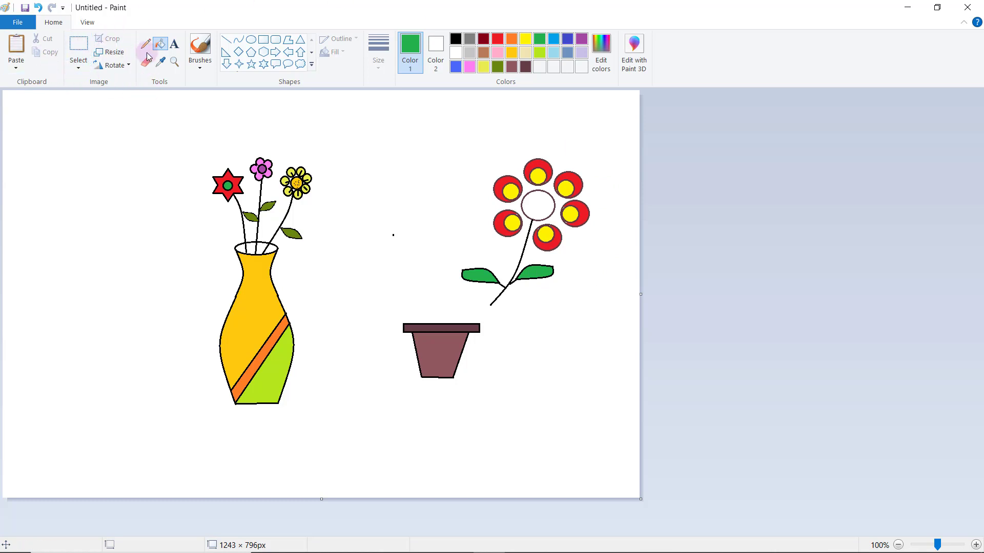
{"action": "left_click", "coordinate": [469, 67]}
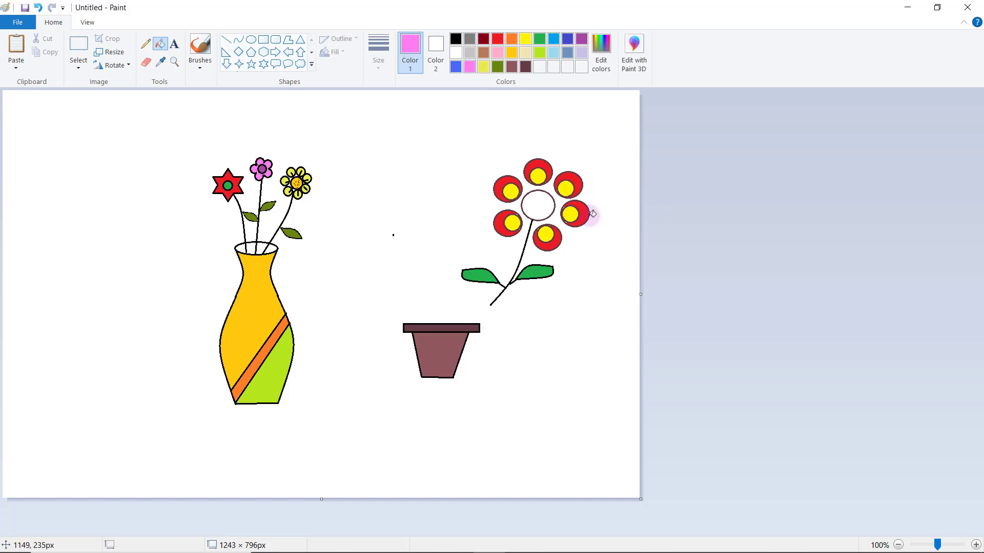
{"action": "left_click", "coordinate": [538, 205]}
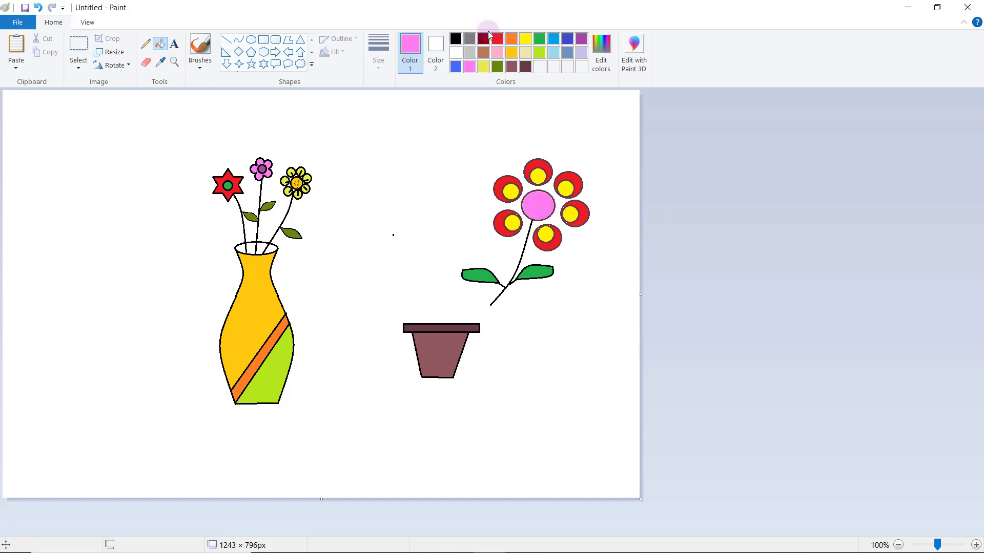
- Move the whole large flower so its stem stands on the pot's rim, and erase the stray black dot beside it
{"action": "left_click", "coordinate": [78, 46]}
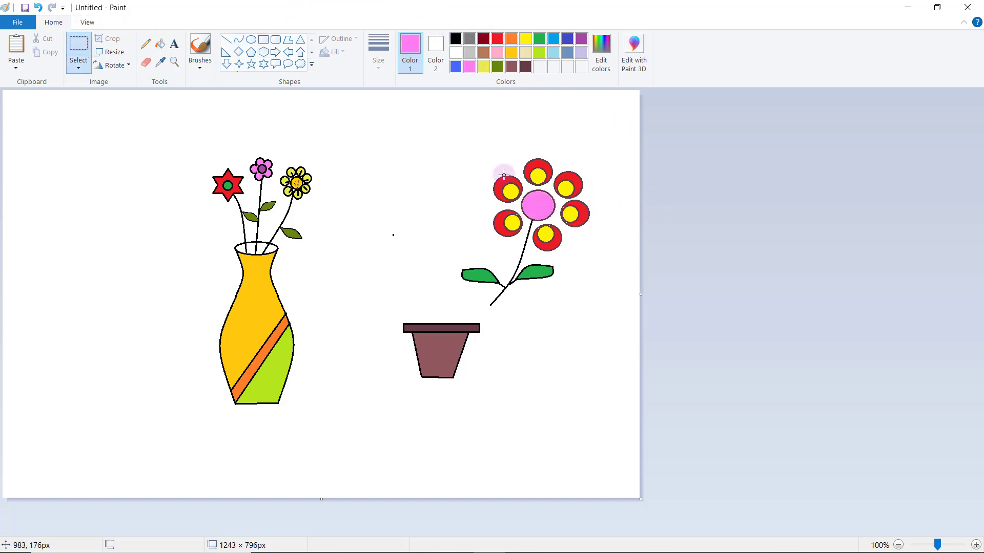
{"action": "left_click_drag", "start_coordinate": [438, 138], "coordinate": [593, 310]}
{"action": "left_click_drag", "start_coordinate": [559, 279], "coordinate": [494, 287]}
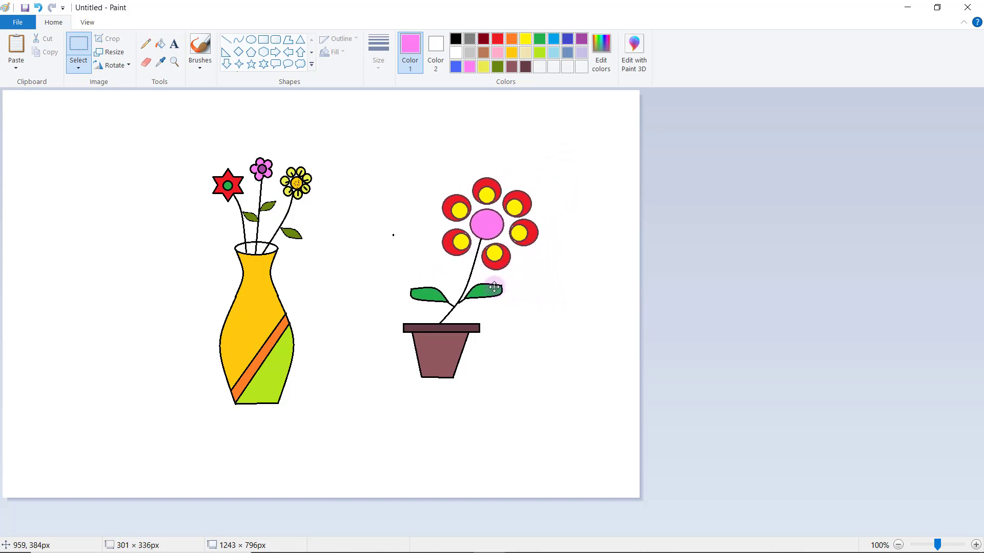
{"action": "left_click", "coordinate": [591, 282]}
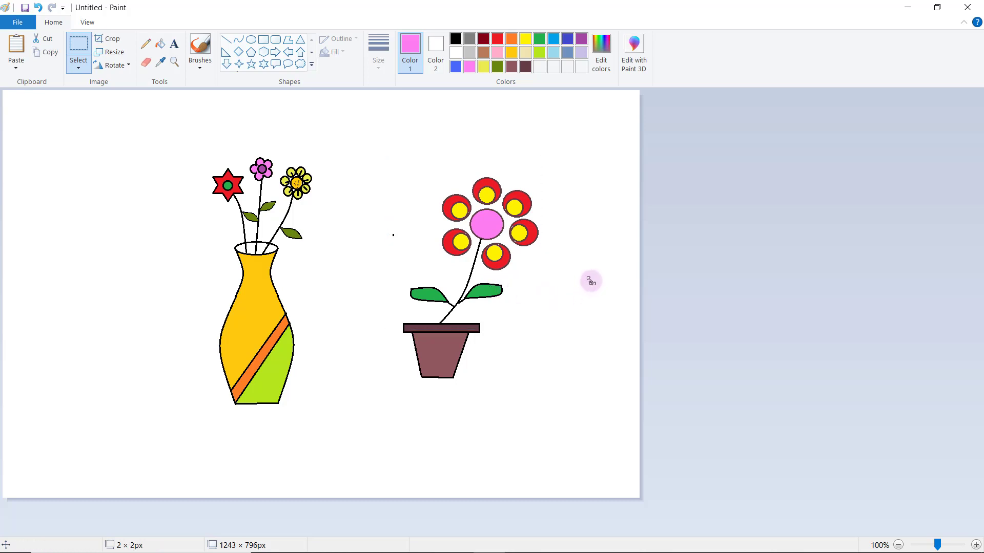
{"action": "left_click", "coordinate": [150, 70]}
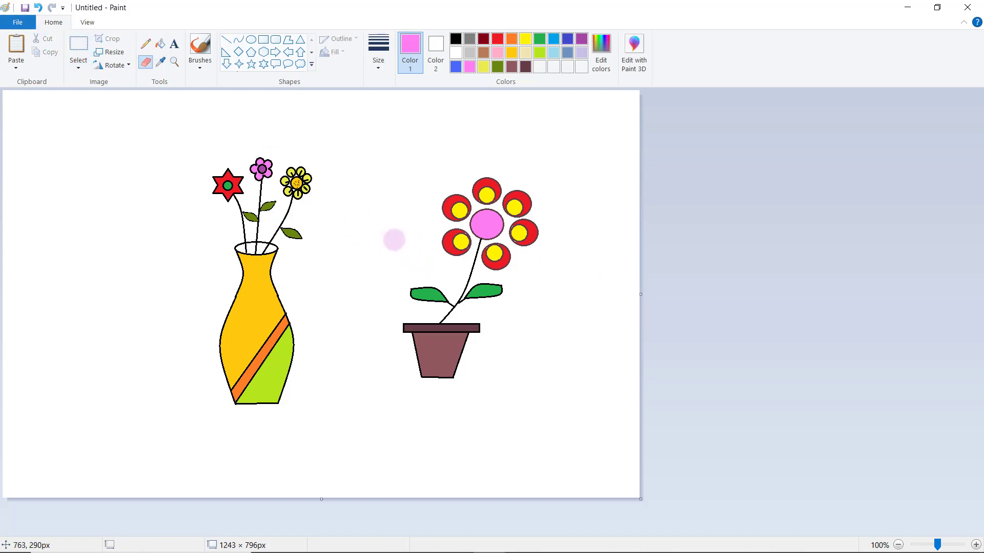
{"action": "left_click", "coordinate": [393, 235]}
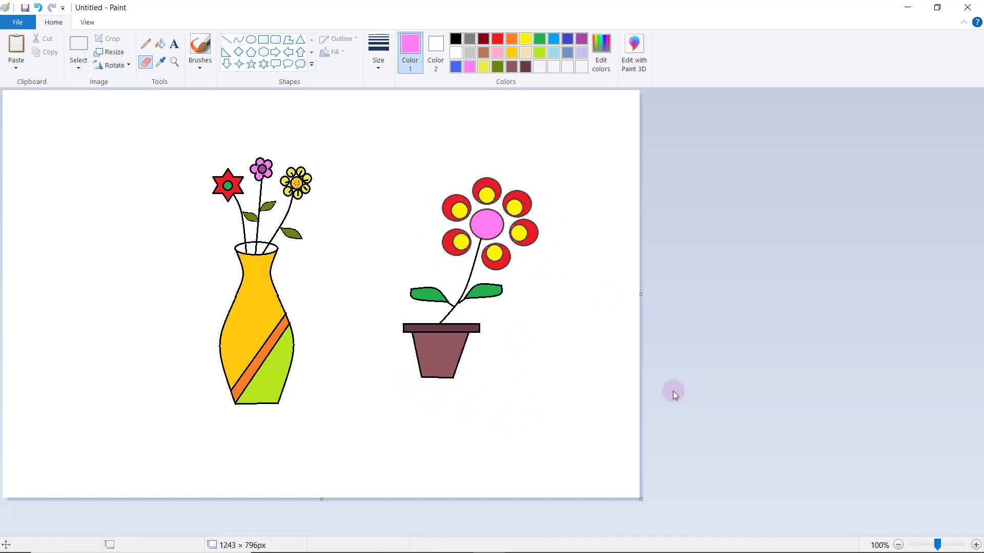
- Draw a red curved smile about 28 px wide in the lower part of the flower's pink centre
{"action": "left_click", "coordinate": [174, 62]}
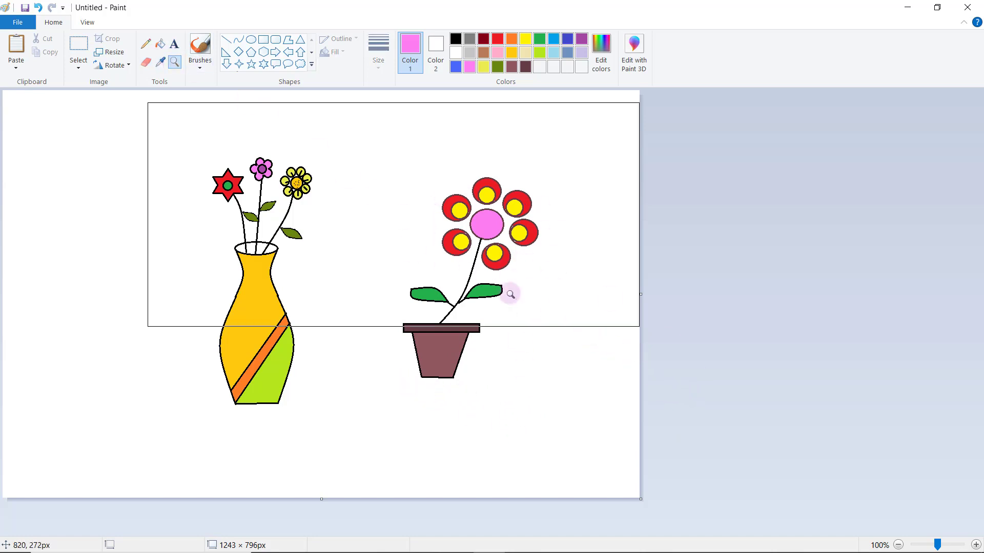
{"action": "left_click", "coordinate": [501, 229]}
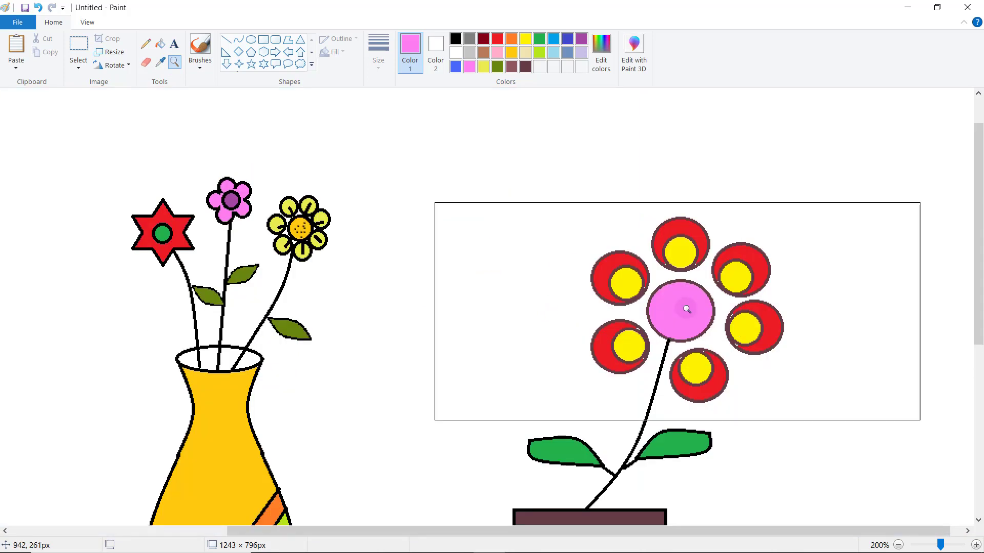
{"action": "left_click", "coordinate": [238, 42]}
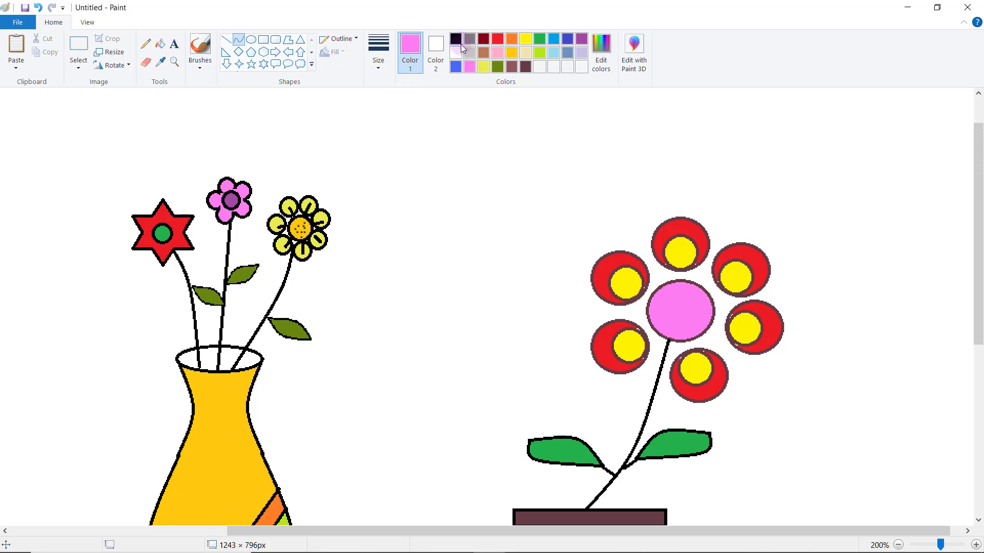
{"action": "left_click", "coordinate": [384, 66]}
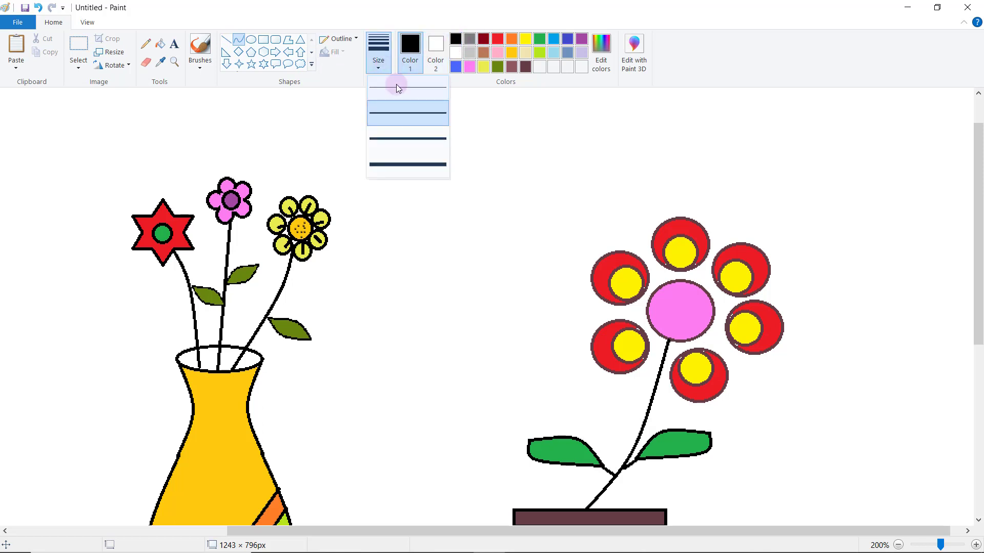
{"action": "left_click", "coordinate": [402, 105]}
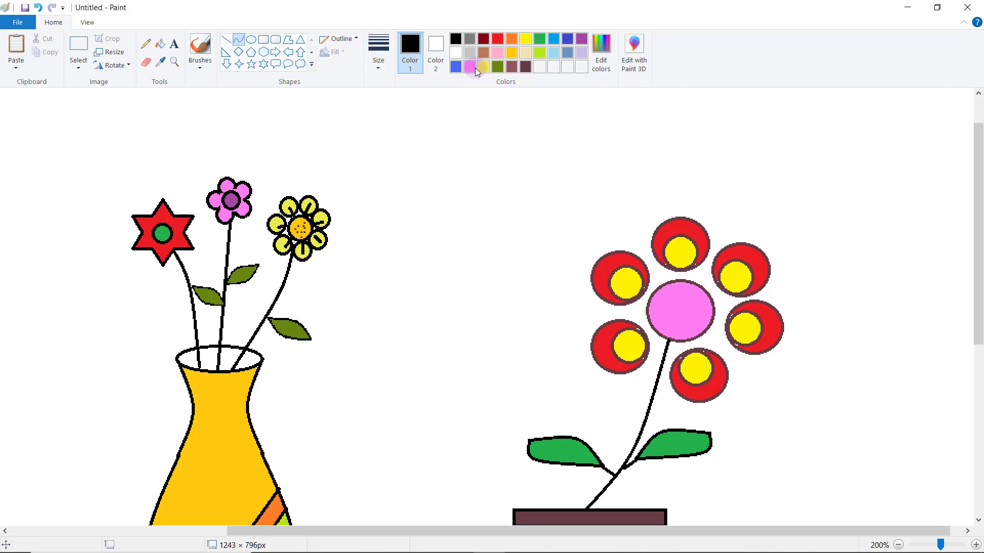
{"action": "left_click", "coordinate": [496, 38]}
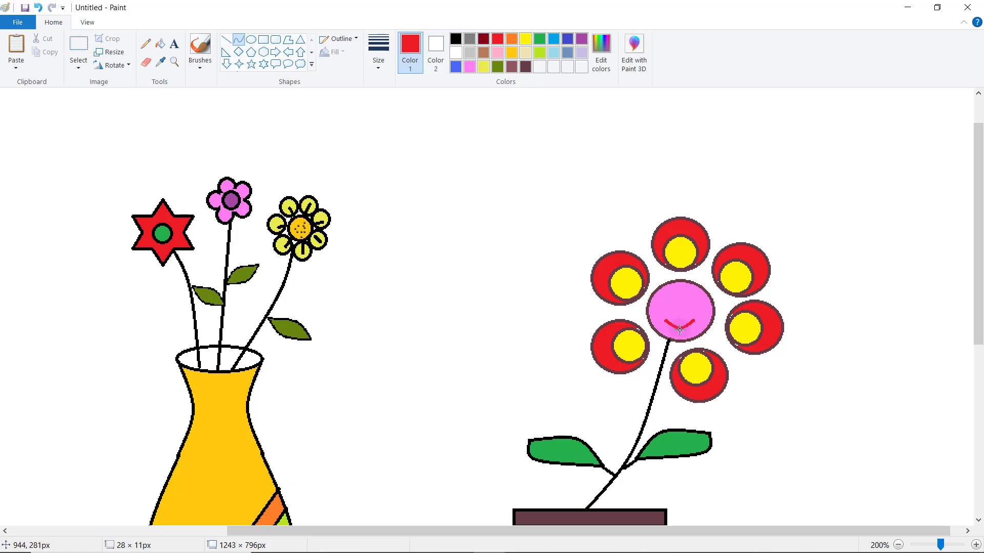
{"action": "left_click", "coordinate": [739, 360]}
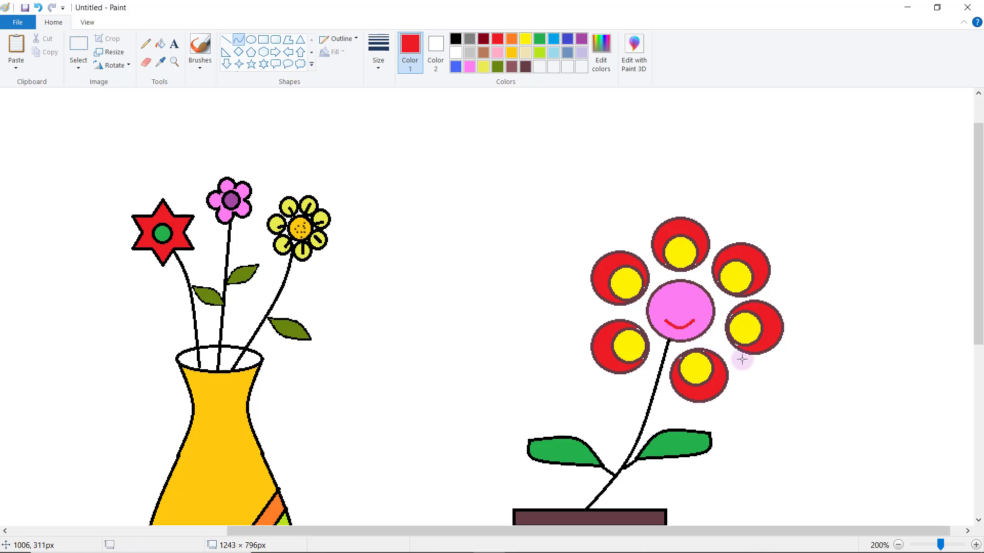
- Draw an eye on the blank canvas from a thin black oval about 16 × 23 px with a 7 × 14 px oval inside its lower part
{"action": "left_click", "coordinate": [454, 40]}
{"action": "left_click", "coordinate": [251, 40]}
{"action": "left_click", "coordinate": [380, 64]}
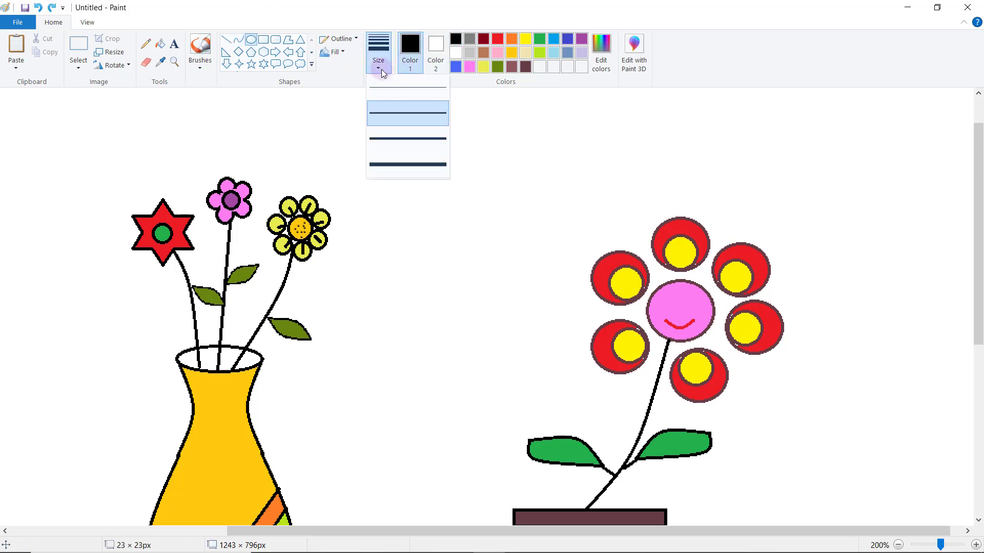
{"action": "left_click", "coordinate": [406, 116]}
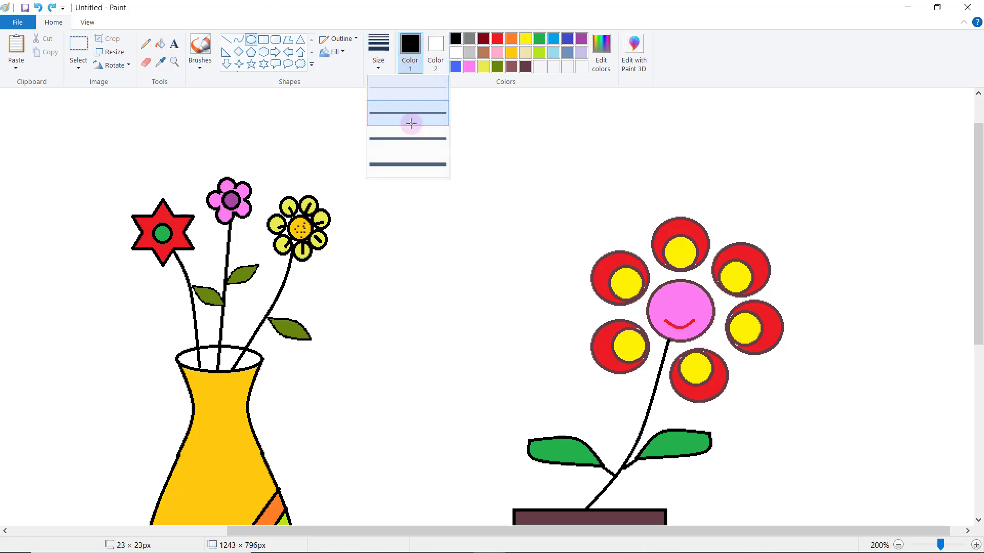
{"action": "left_click_drag", "start_coordinate": [429, 177], "coordinate": [441, 198]}
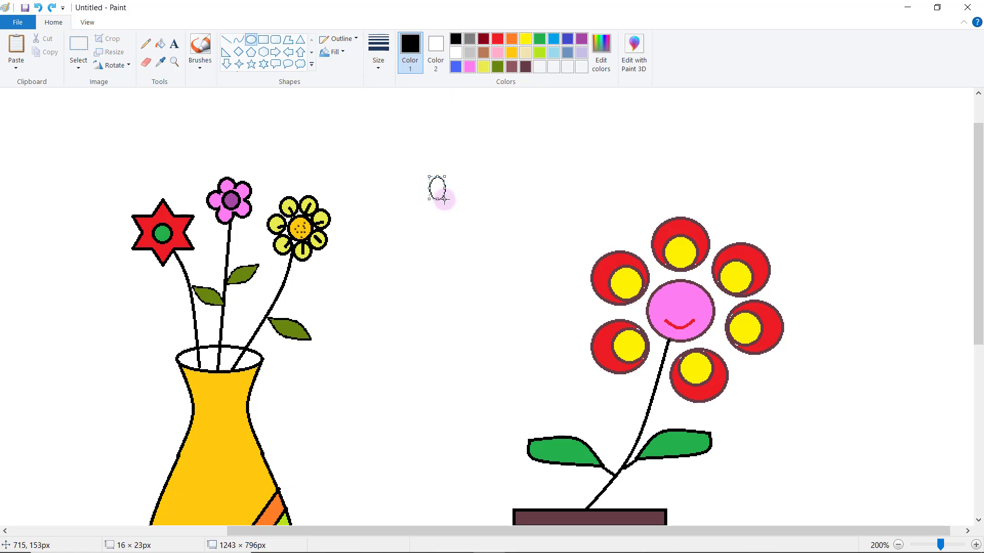
{"action": "left_click", "coordinate": [472, 181]}
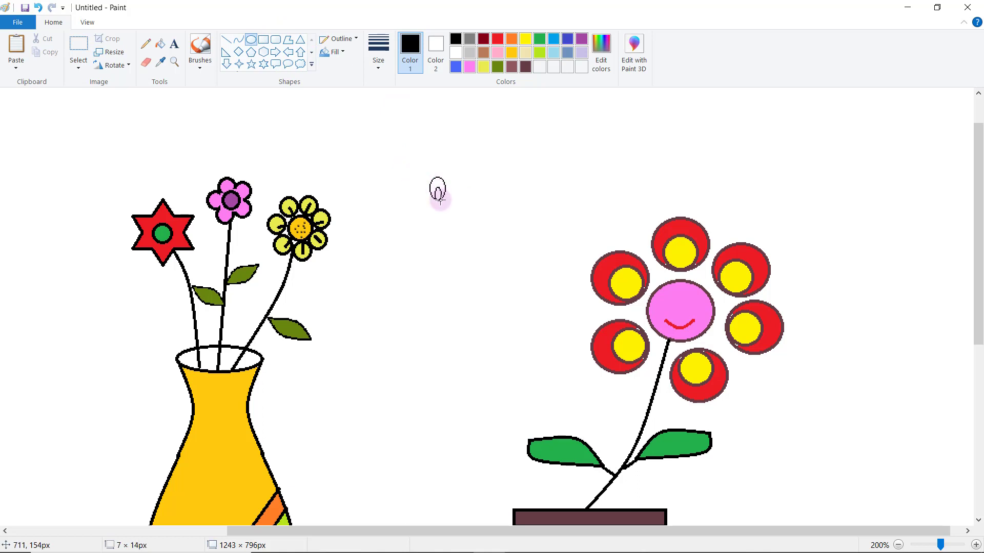
{"action": "left_click", "coordinate": [499, 169]}
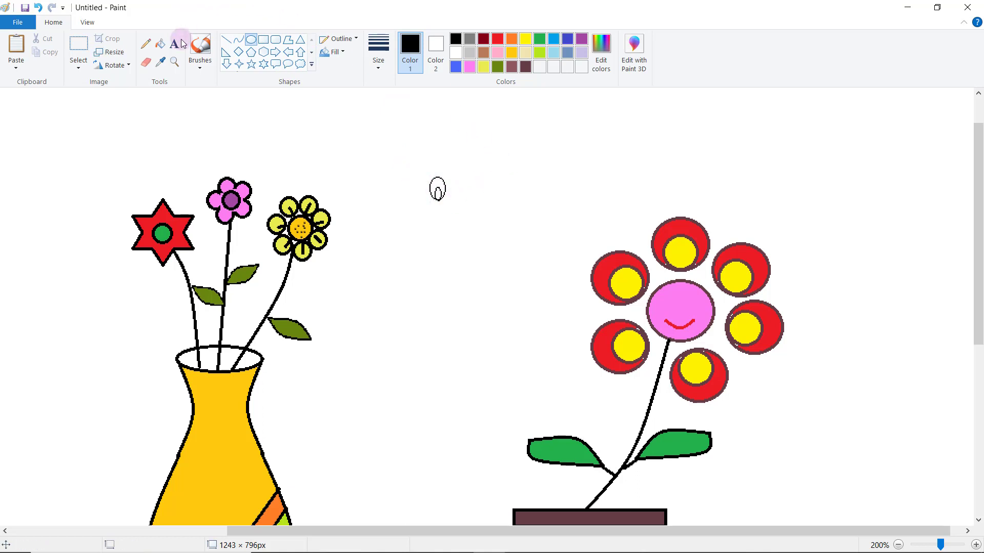
- Fill the eye's inner oval with black and the rest of the eye with gold
{"action": "left_click", "coordinate": [163, 48]}
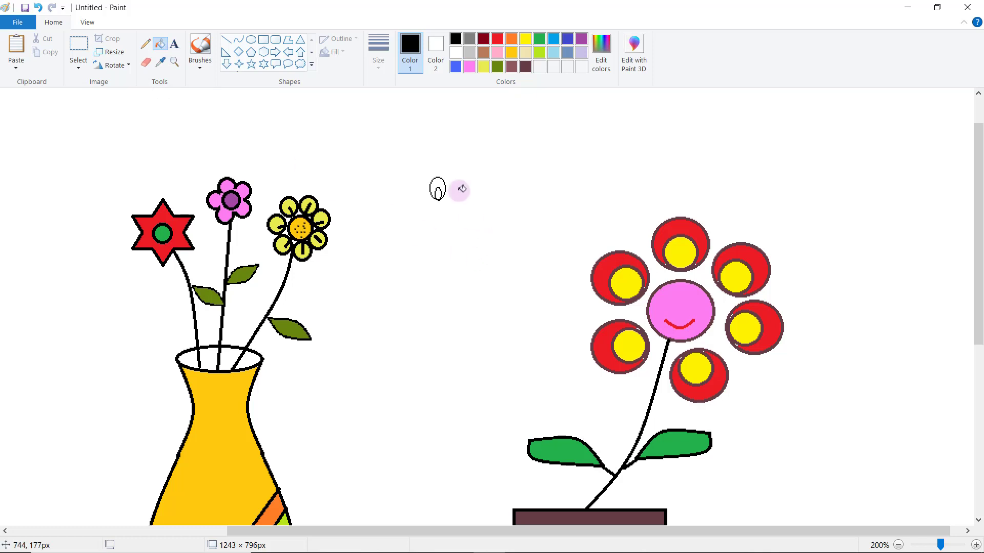
{"action": "left_click", "coordinate": [437, 195]}
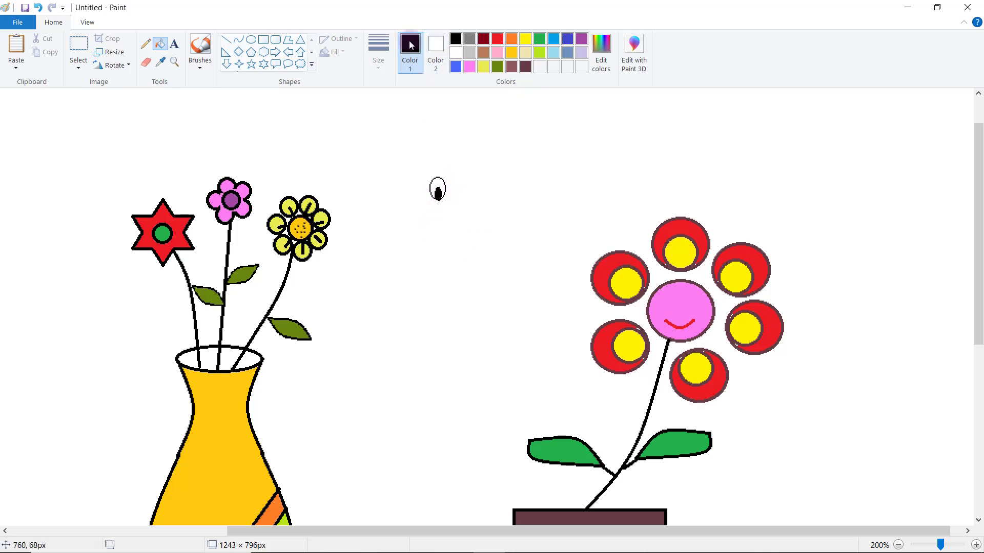
{"action": "left_click", "coordinate": [513, 53]}
{"action": "left_click", "coordinate": [437, 185]}
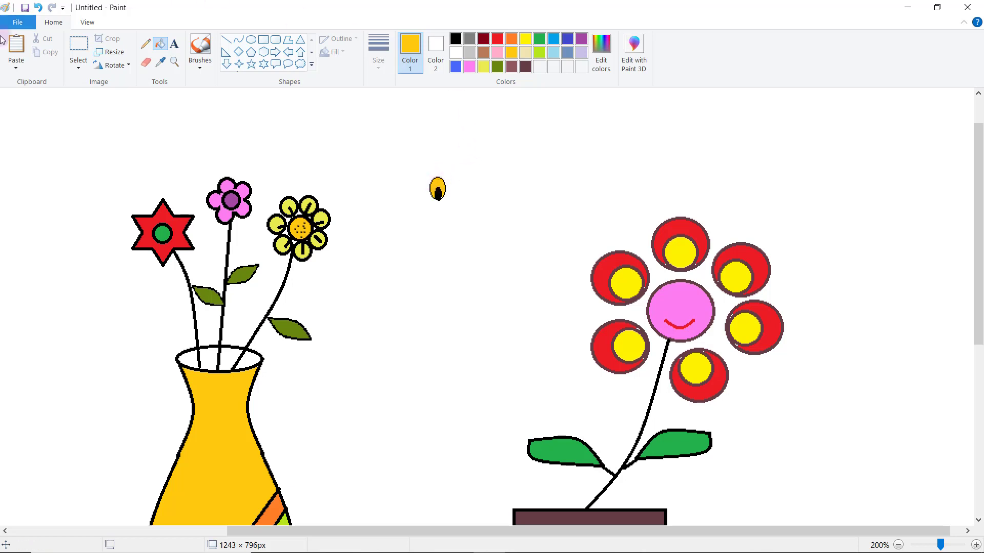
- Place a pasted copy of the eye on the left side of the pink face and move the original eye to its right side
{"action": "left_click", "coordinate": [79, 45]}
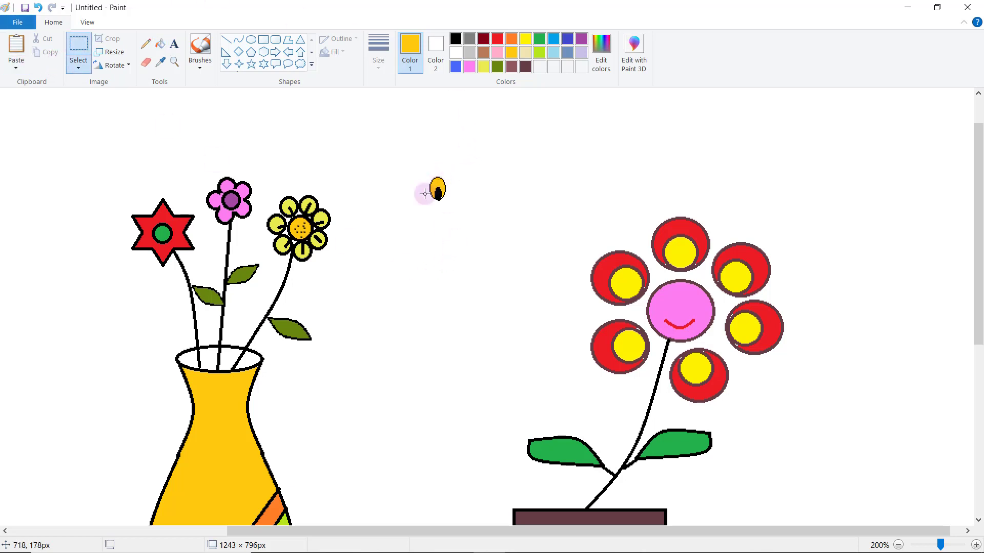
{"action": "left_click_drag", "start_coordinate": [422, 171], "coordinate": [457, 212]}
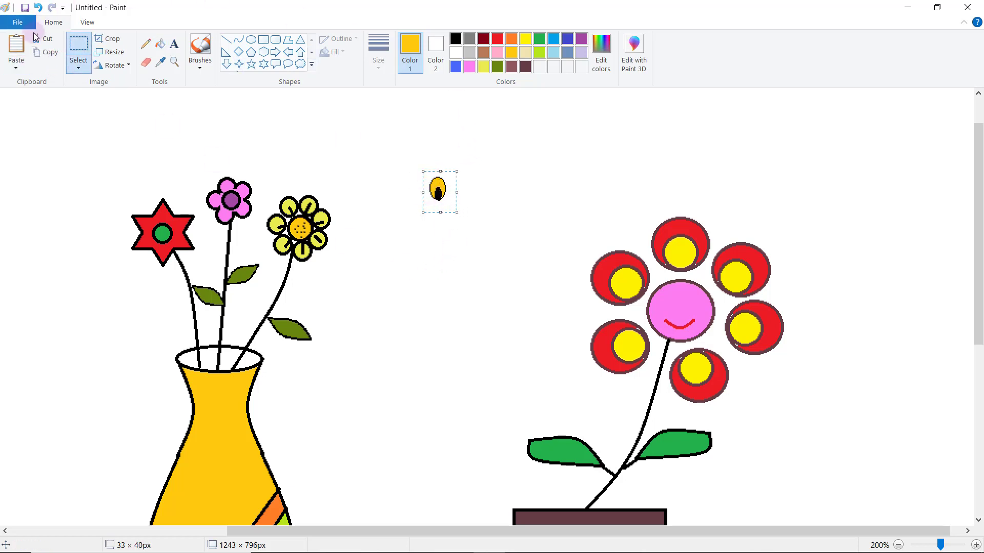
{"action": "left_click", "coordinate": [49, 51]}
{"action": "left_click", "coordinate": [16, 49]}
{"action": "left_click", "coordinate": [702, 438]}
{"action": "left_click_drag", "start_coordinate": [19, 105], "coordinate": [670, 304]}
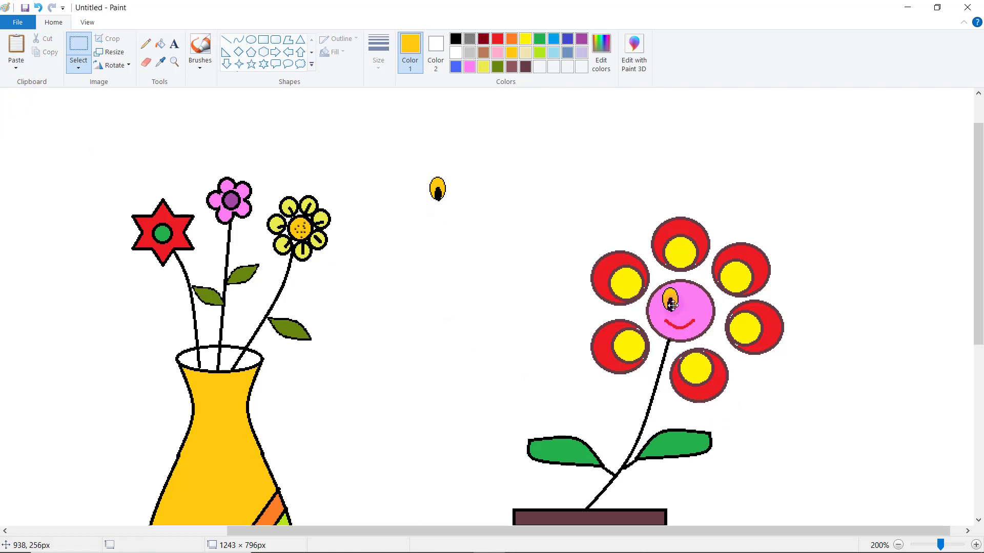
{"action": "left_click_drag", "start_coordinate": [422, 170], "coordinate": [701, 307]}
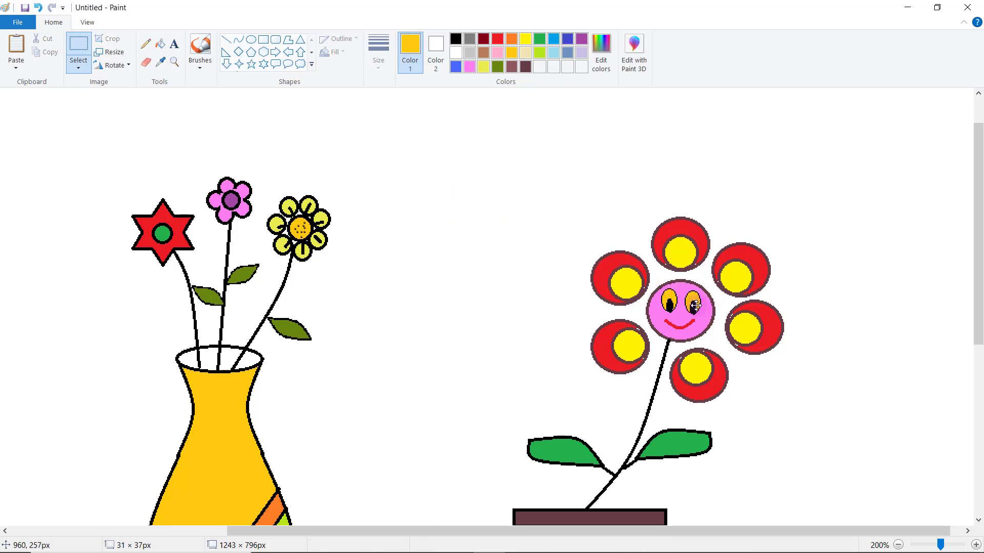
{"action": "left_click", "coordinate": [813, 407]}
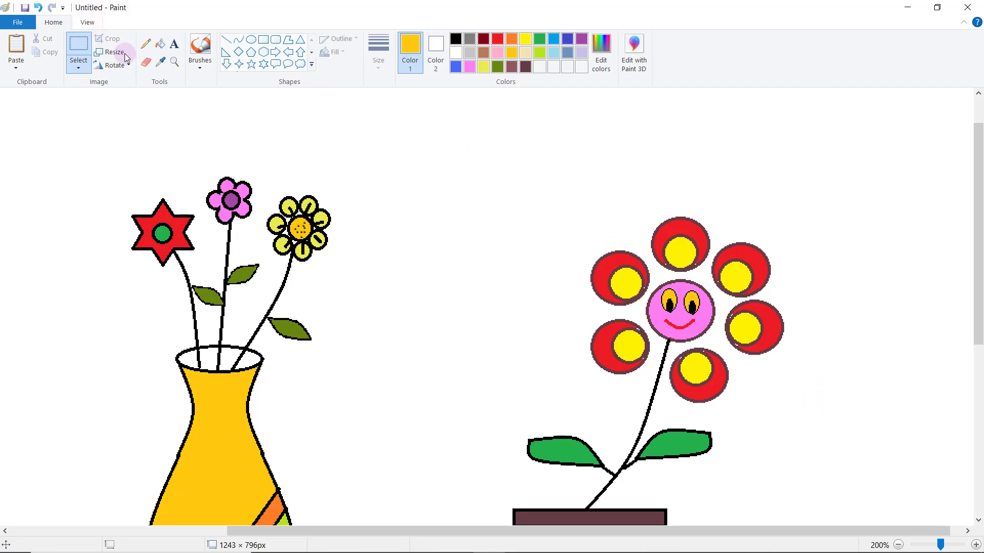
- Move the vase and the potted flower together down to the lower part of the canvas
{"action": "left_click", "coordinate": [179, 66]}
{"action": "left_click", "coordinate": [486, 306]}
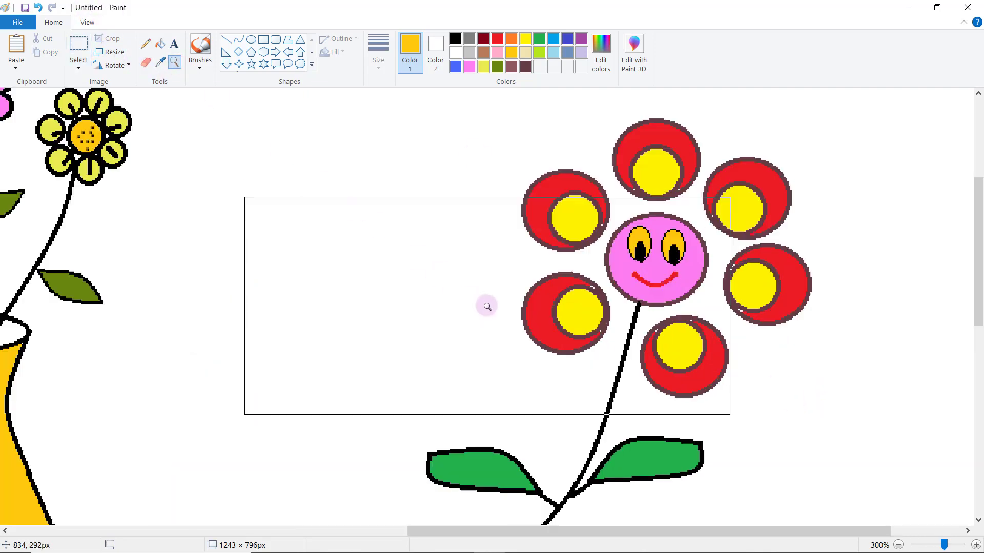
{"action": "right_click", "coordinate": [487, 307]}
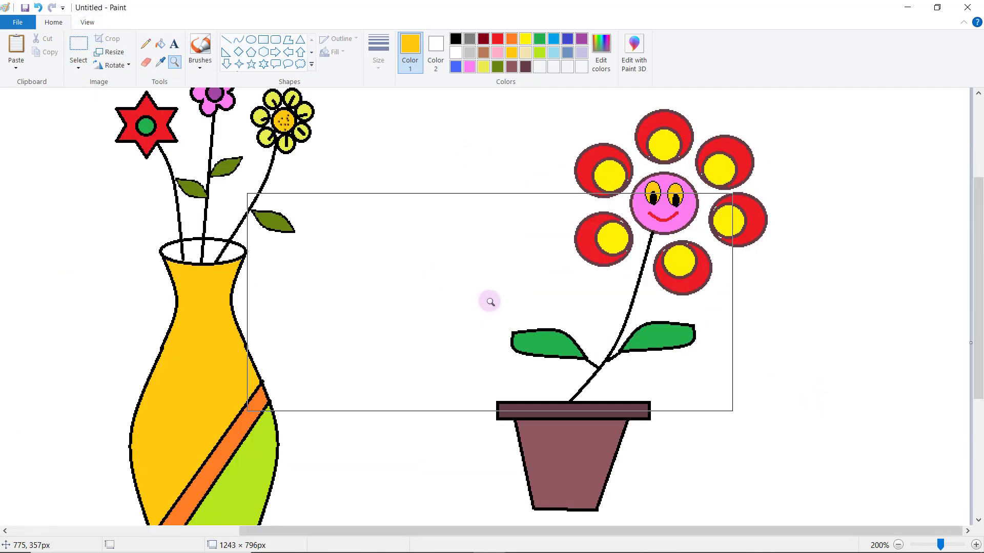
{"action": "right_click", "coordinate": [491, 304]}
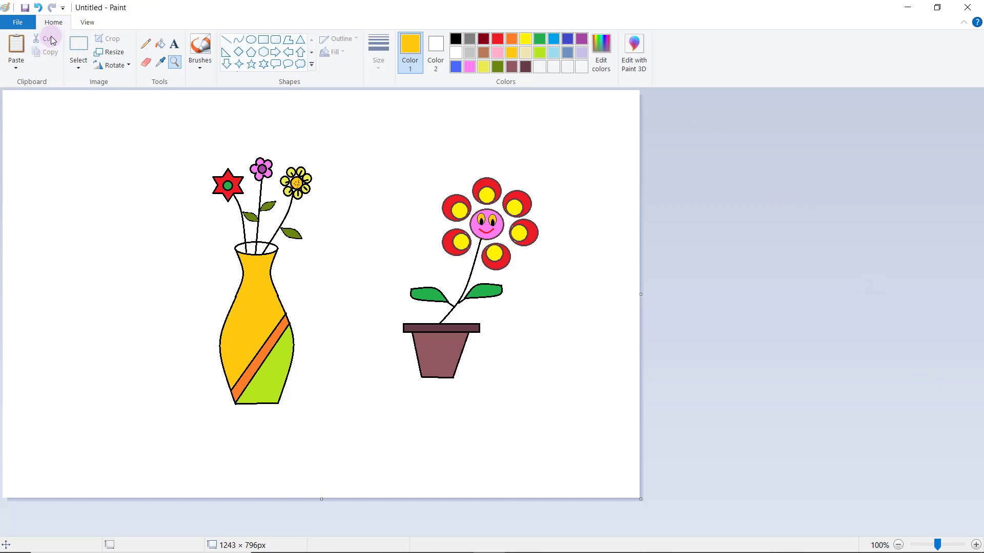
{"action": "left_click", "coordinate": [79, 44]}
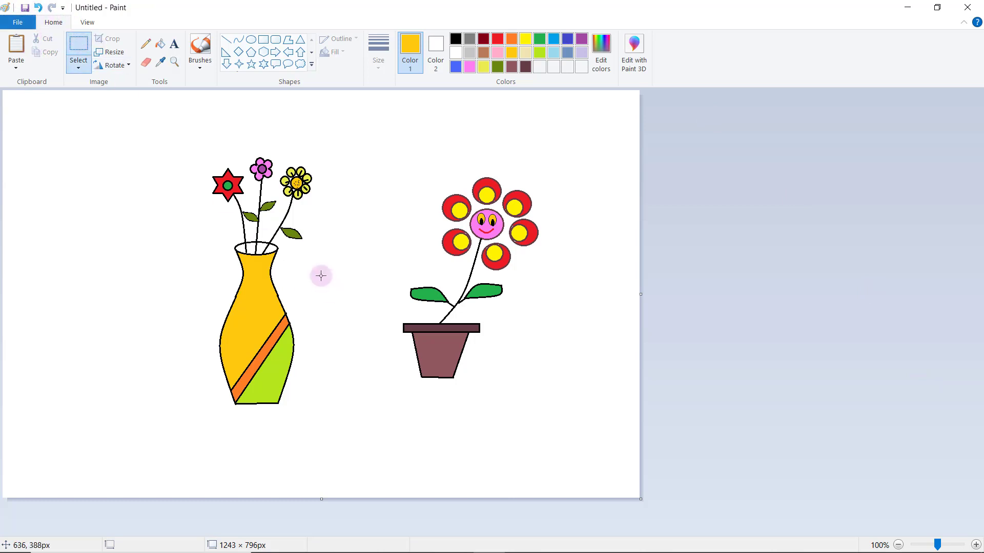
{"action": "left_click_drag", "start_coordinate": [188, 140], "coordinate": [556, 436]}
{"action": "left_click_drag", "start_coordinate": [470, 347], "coordinate": [458, 421]}
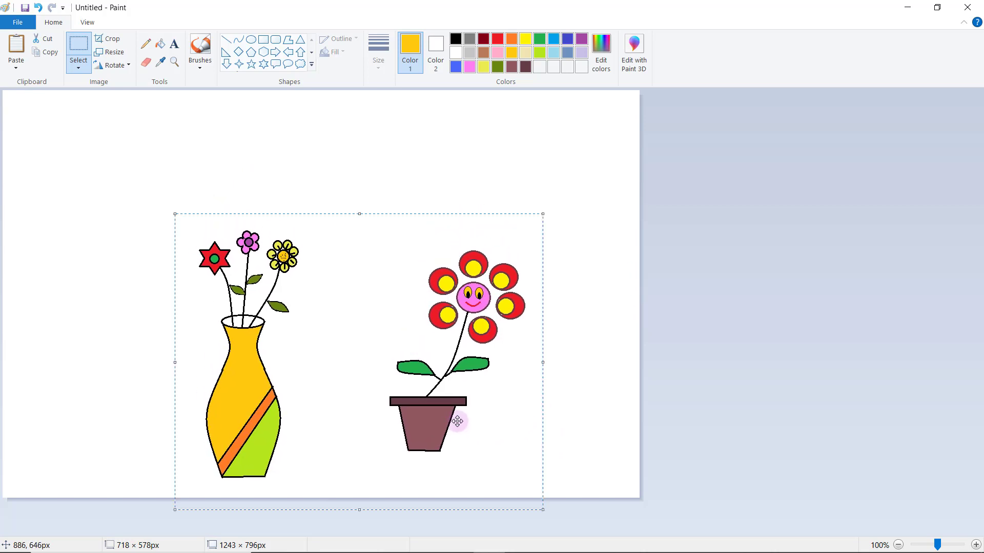
{"action": "left_click", "coordinate": [577, 373]}
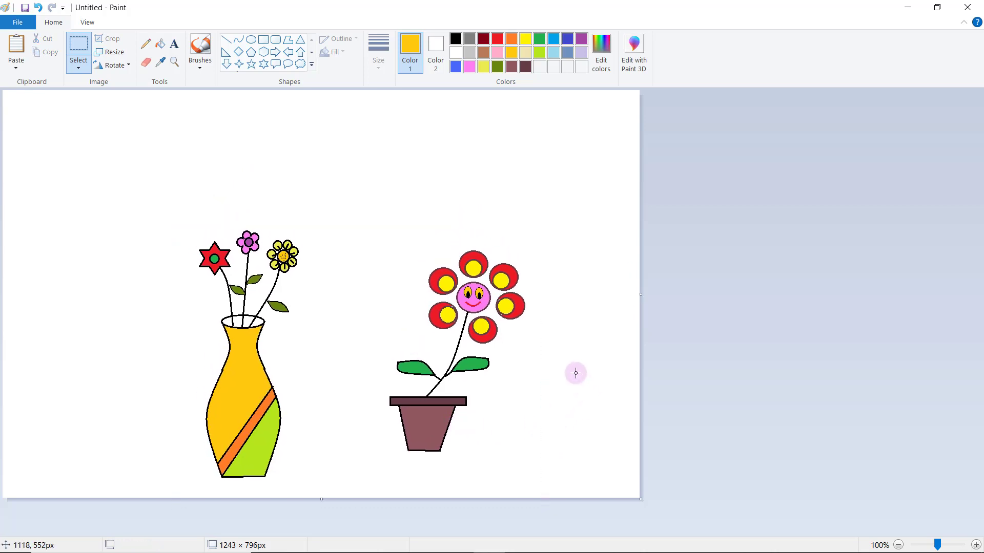